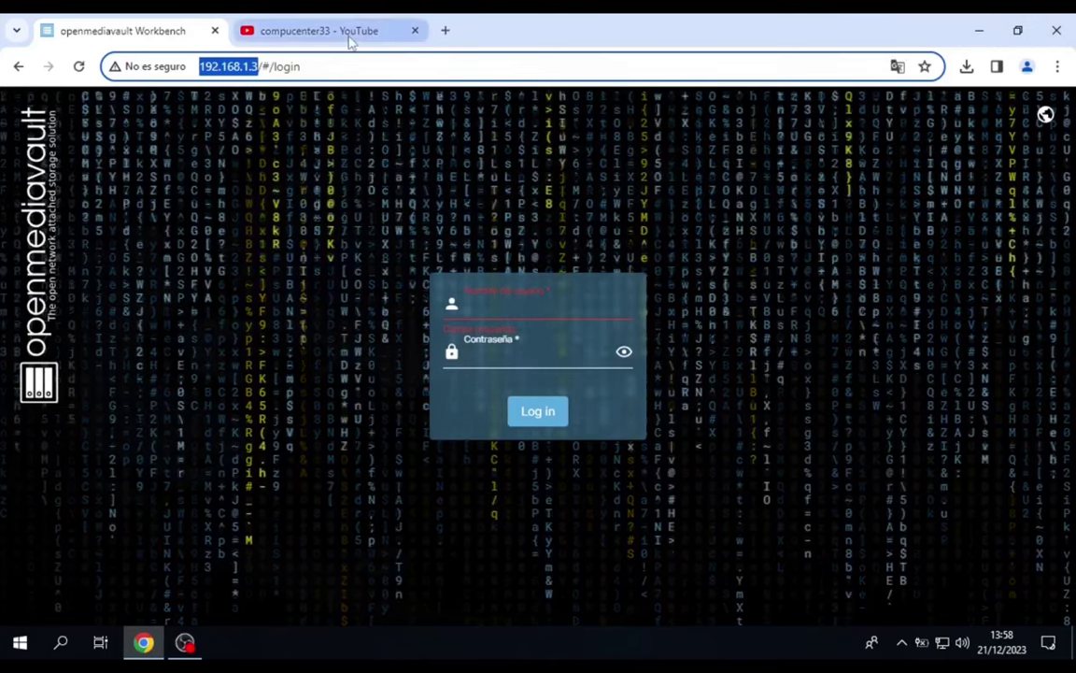
{"action": "left_click", "coordinate": [979, 34]}
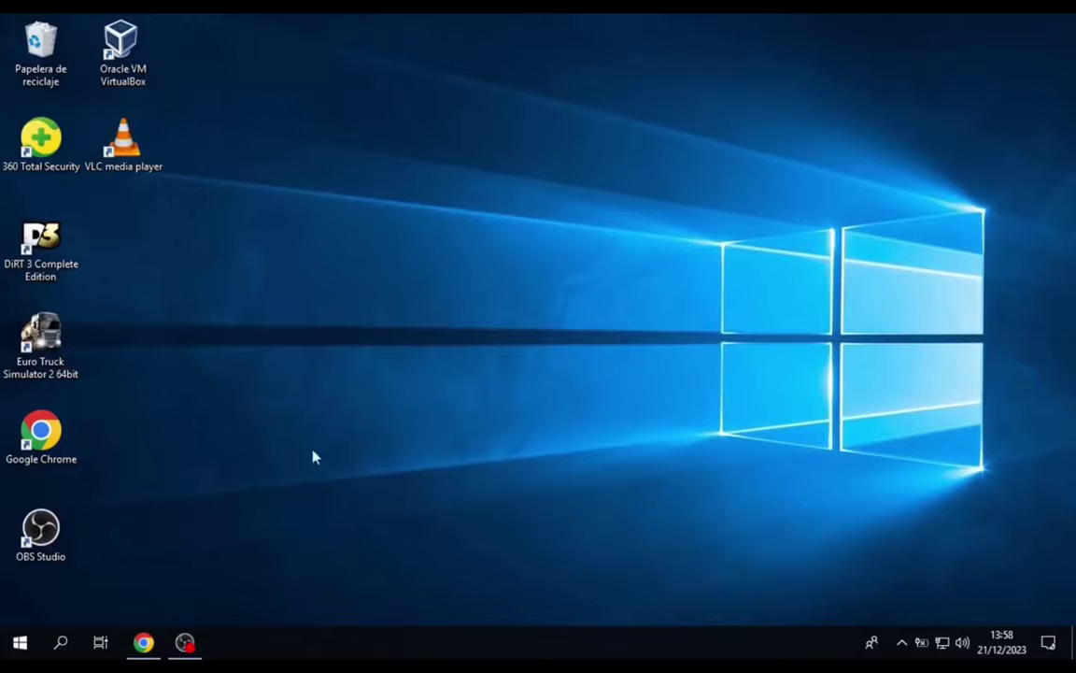
{"action": "left_click", "coordinate": [143, 642]}
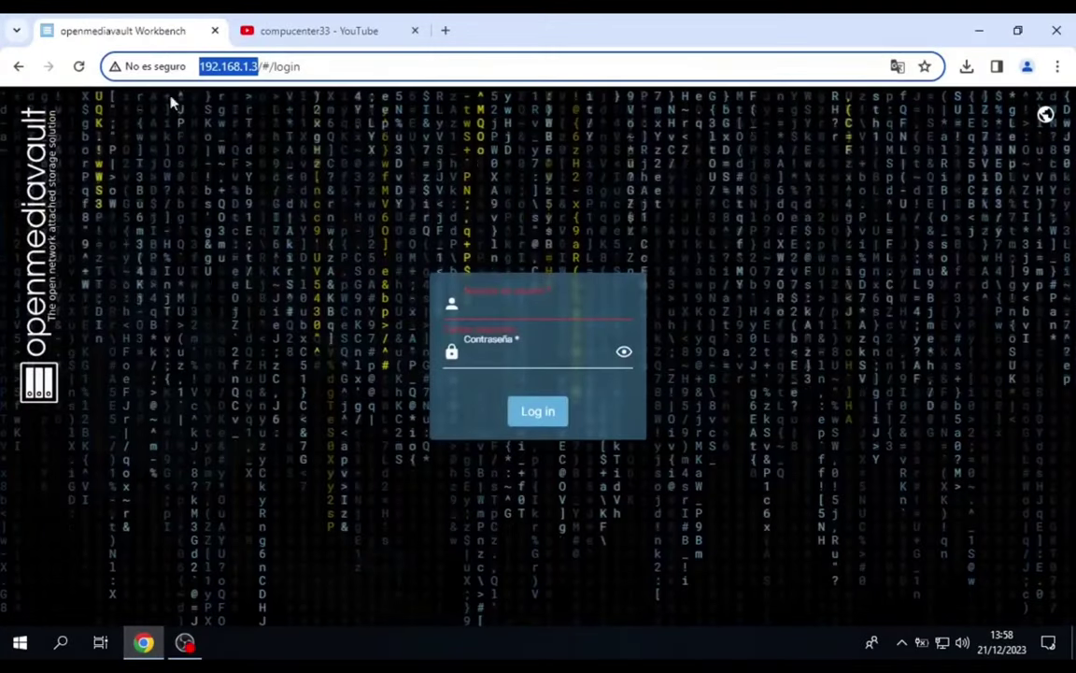
Search Google for "putty" in a new browser tab.
{"action": "left_click", "coordinate": [446, 31]}
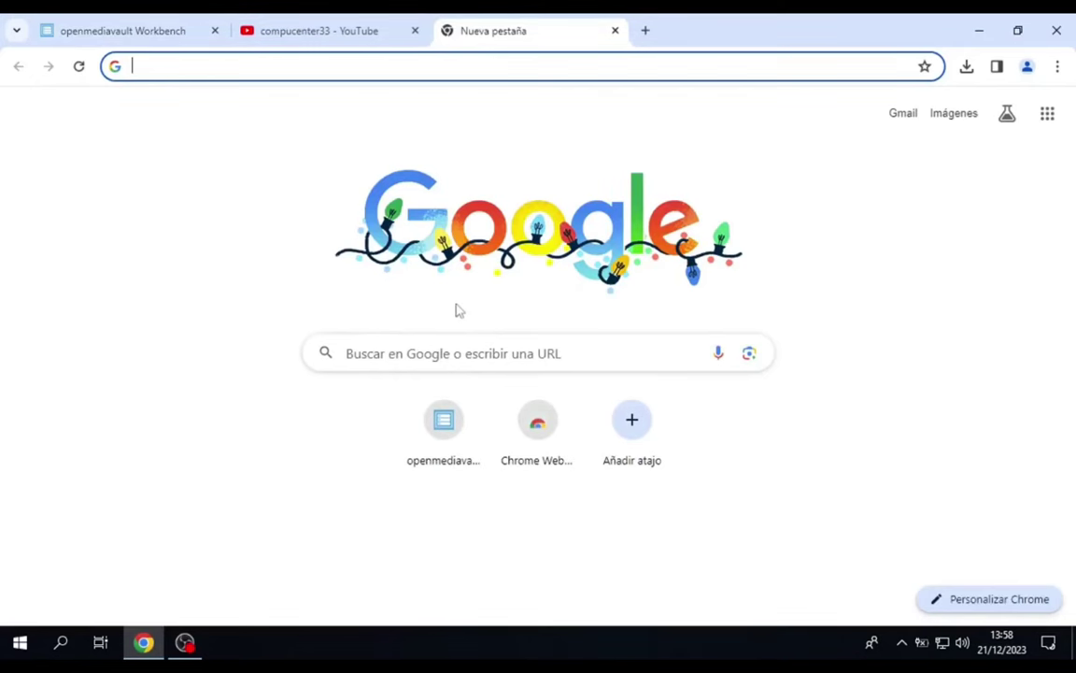
{"action": "left_click", "coordinate": [390, 354]}
{"action": "left_click", "coordinate": [391, 353]}
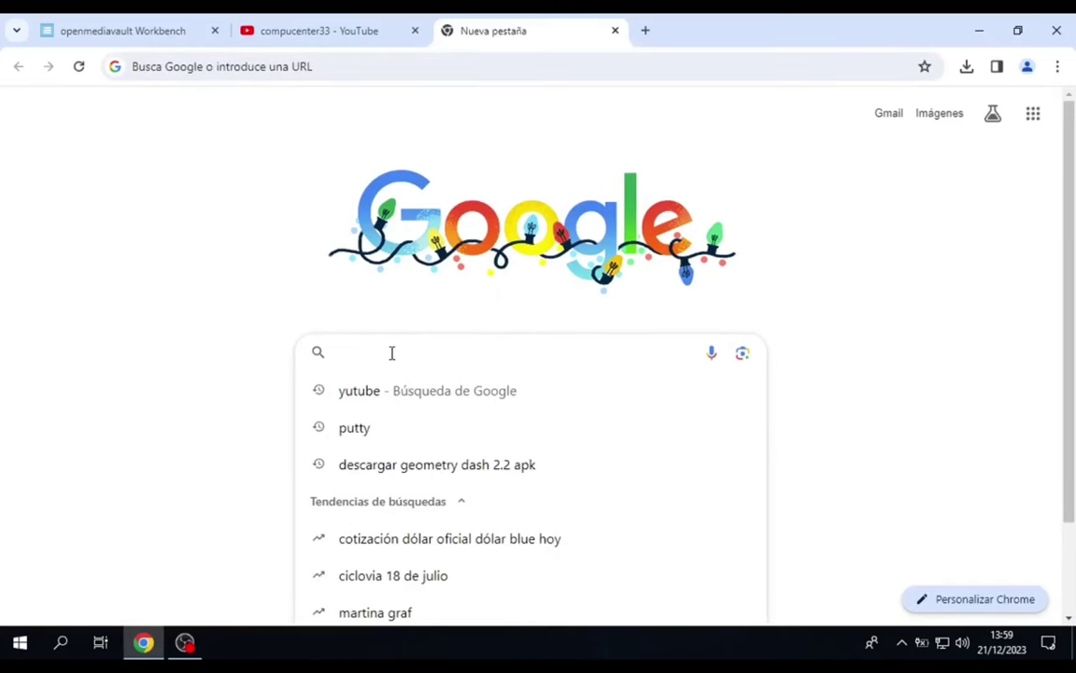
{"action": "type", "text": "putty"}
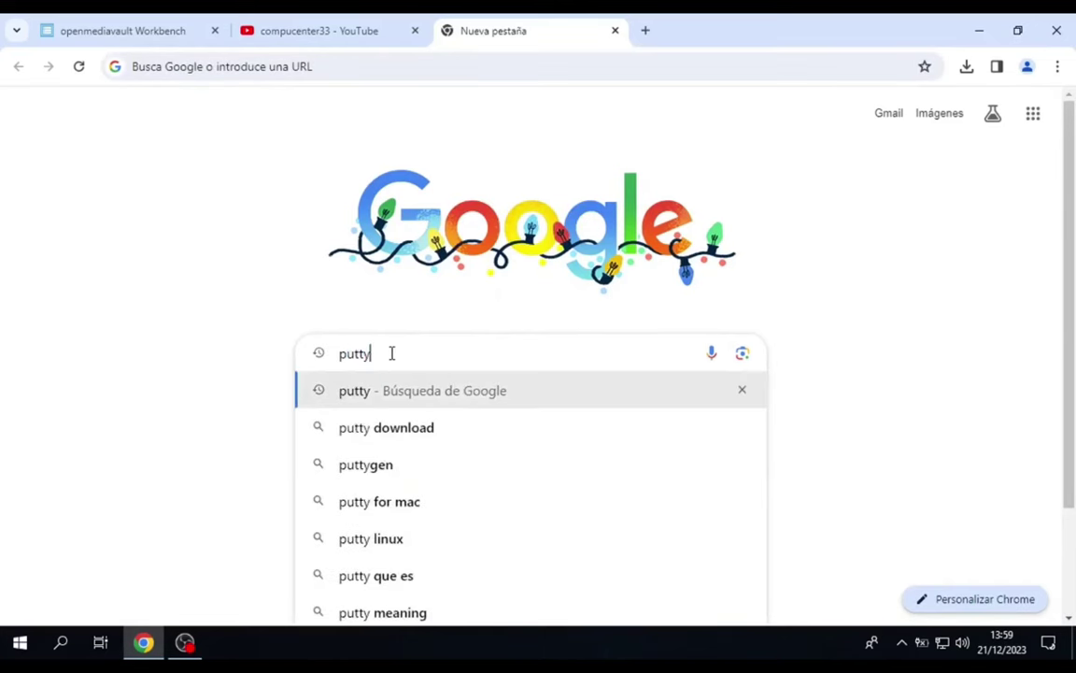
{"action": "key", "text": "Return"}
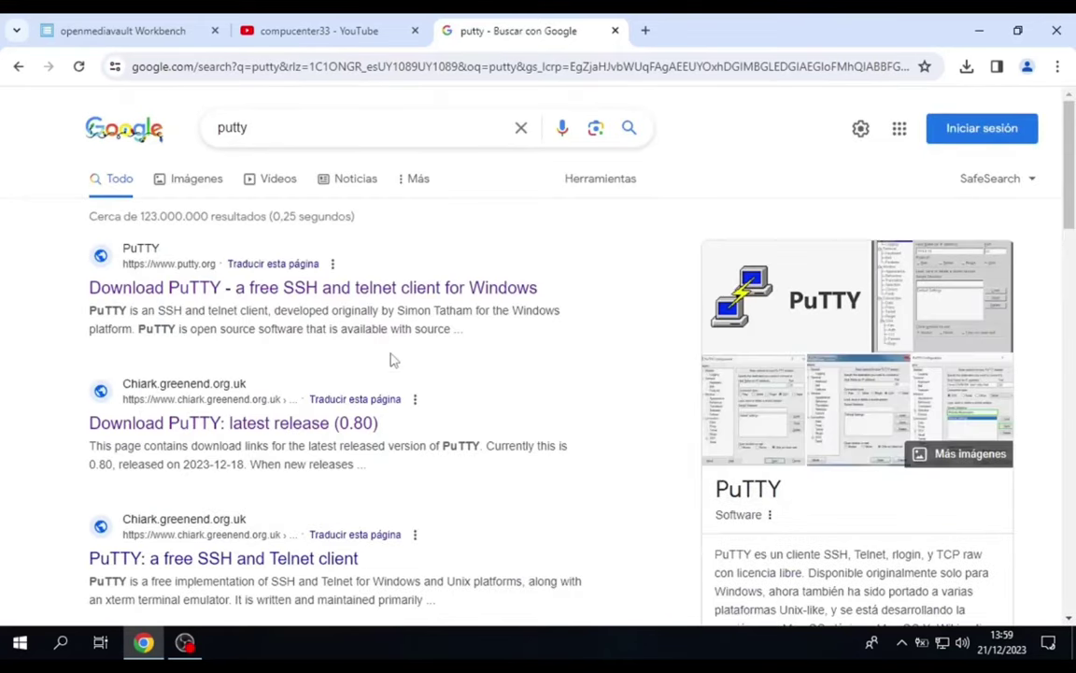
Download the standalone 64-bit x86 putty.exe from the latest release page linked on putty.org.
{"action": "left_click", "coordinate": [234, 288]}
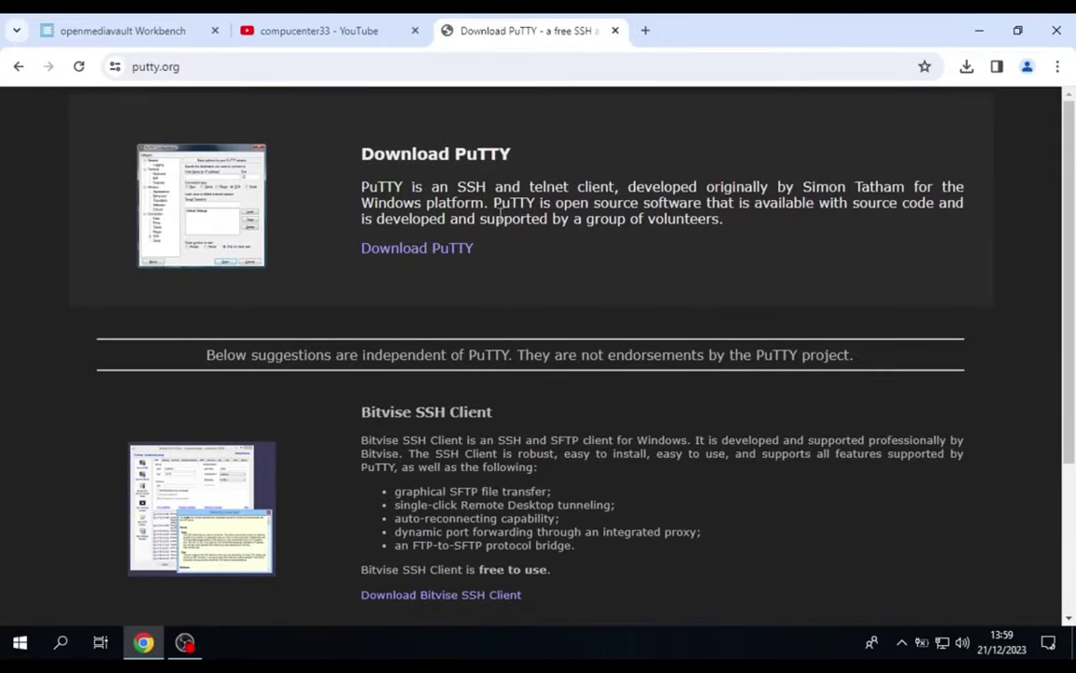
{"action": "left_click", "coordinate": [395, 249]}
{"action": "scroll", "coordinate": [555, 374], "scroll_direction": "down", "scroll_amount": 1}
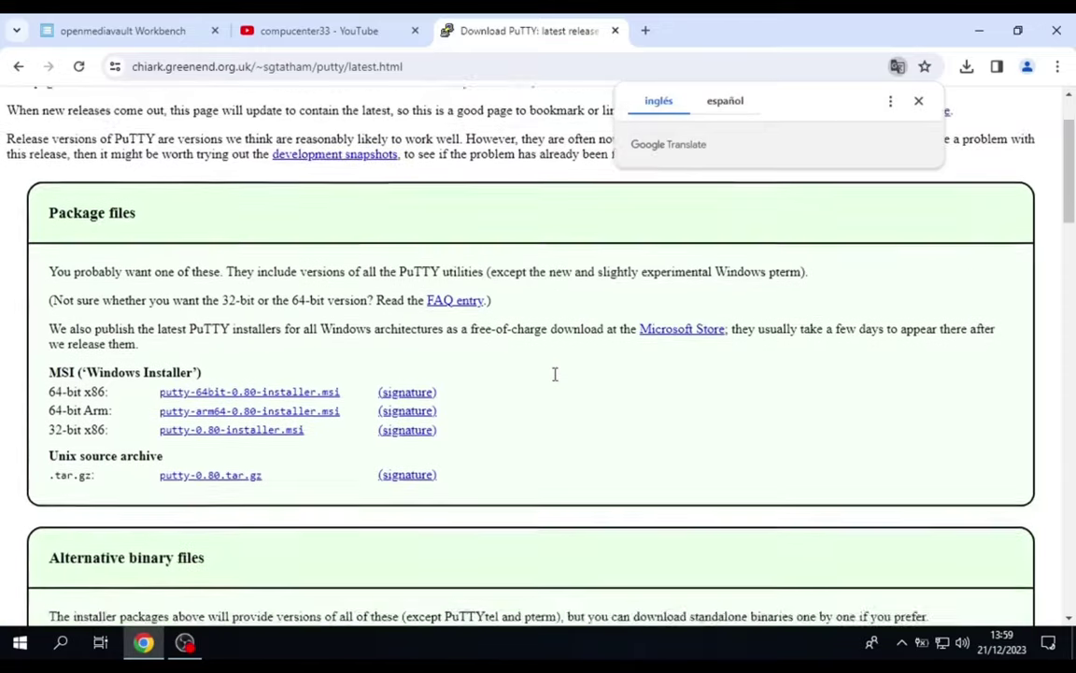
{"action": "scroll", "coordinate": [554, 374], "scroll_direction": "down", "scroll_amount": 1}
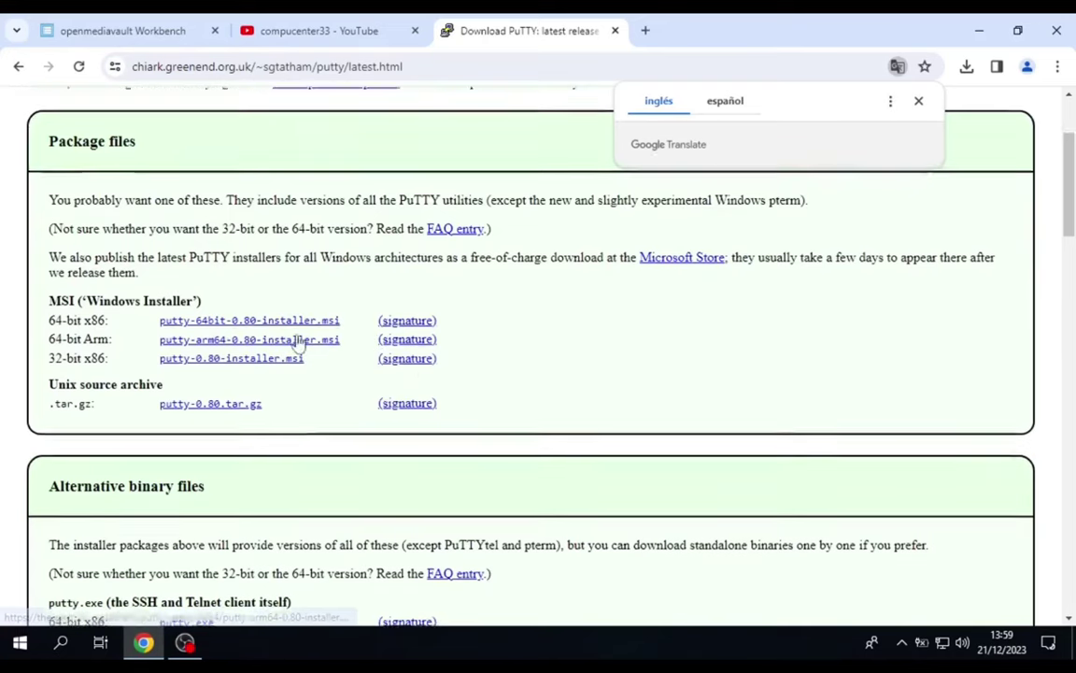
{"action": "scroll", "coordinate": [299, 343], "scroll_direction": "down", "scroll_amount": 5}
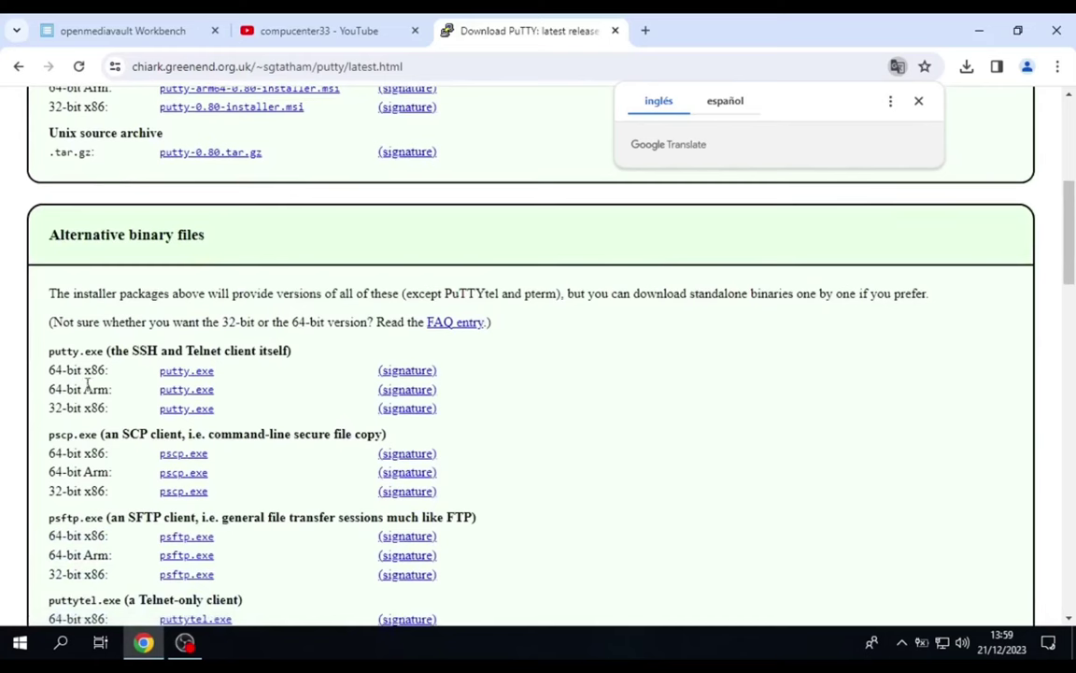
{"action": "left_click", "coordinate": [196, 374]}
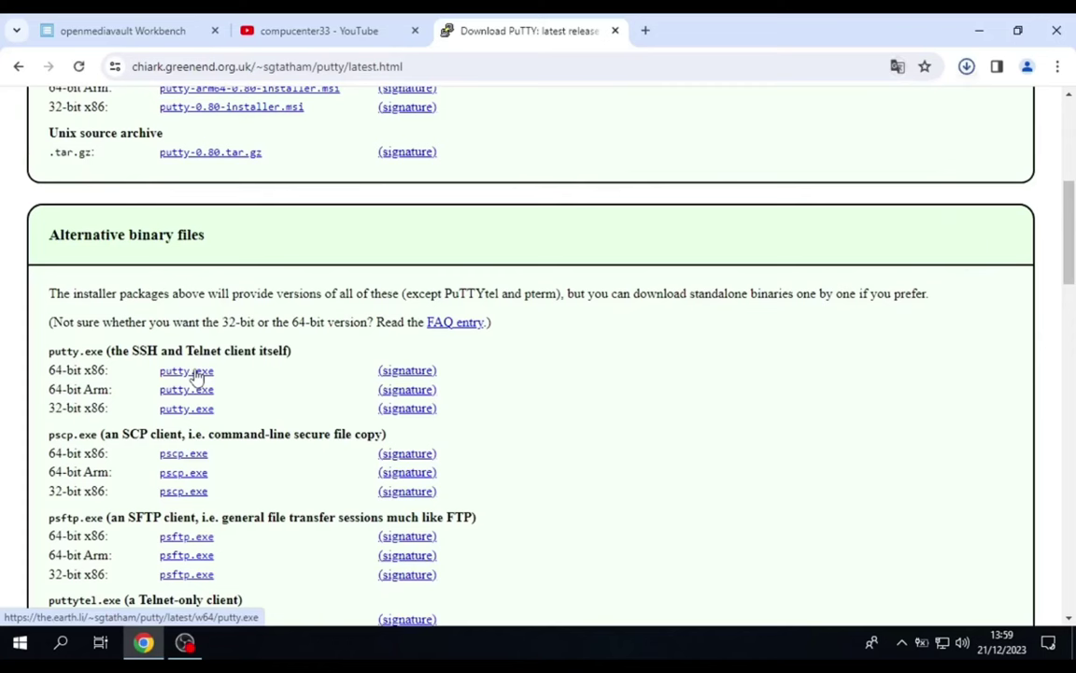
Launch the downloaded putty.exe, then minimize the browser and reposition the PuTTY configuration window on the desktop.
{"action": "mouse_move", "coordinate": [848, 111]}
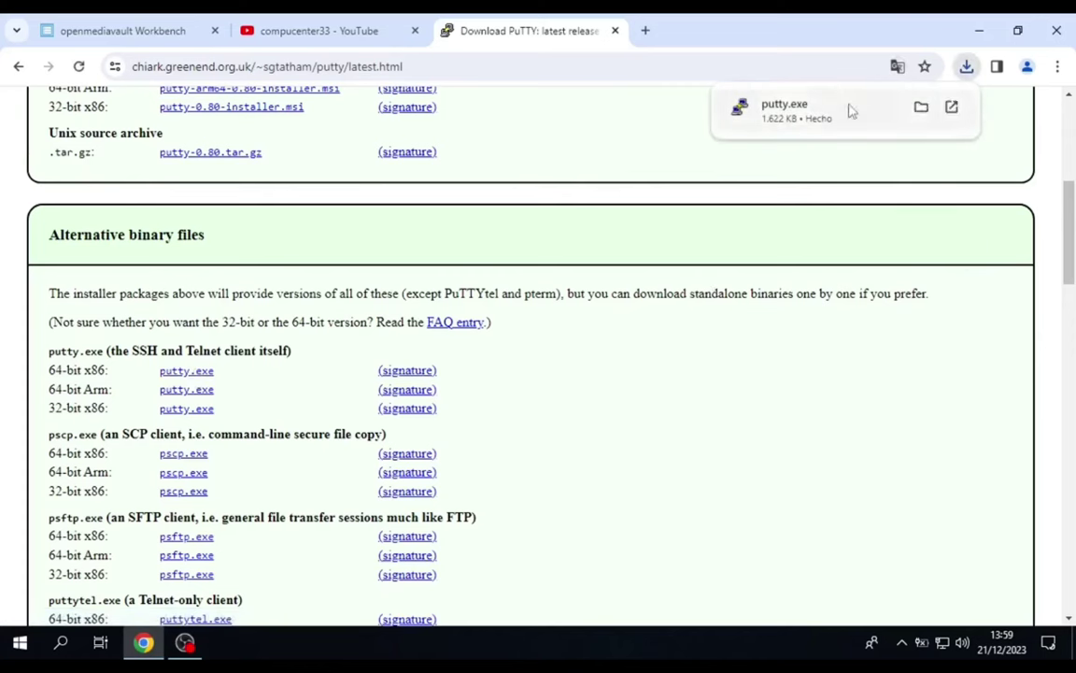
{"action": "left_click", "coordinate": [774, 119]}
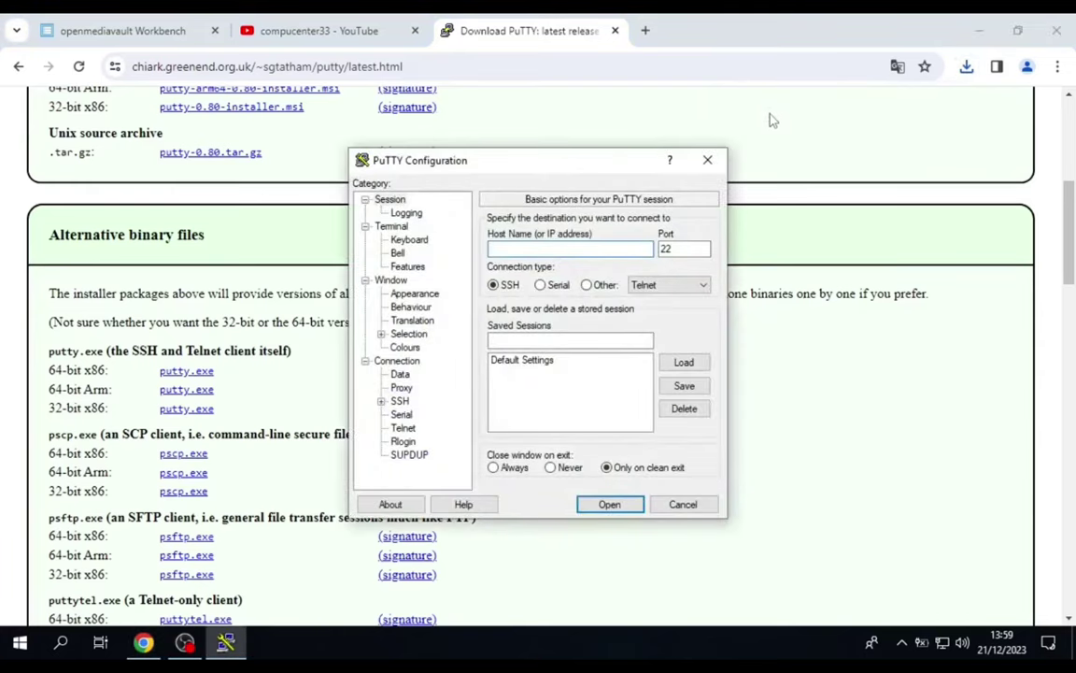
{"action": "left_click", "coordinate": [979, 31]}
{"action": "left_click_drag", "start_coordinate": [556, 166], "coordinate": [446, 65]}
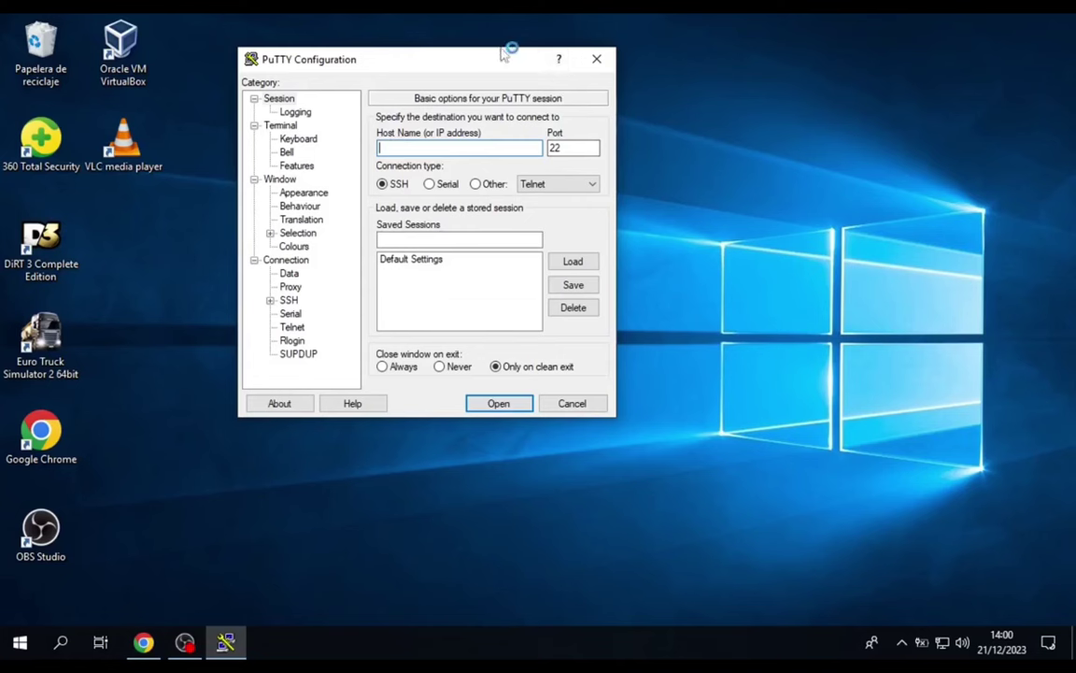
Open an SSH session to host 192.168.1.3 on port 22 and move the terminal window toward the middle of the desktop.
{"action": "type", "text": "192.168.1.3"}
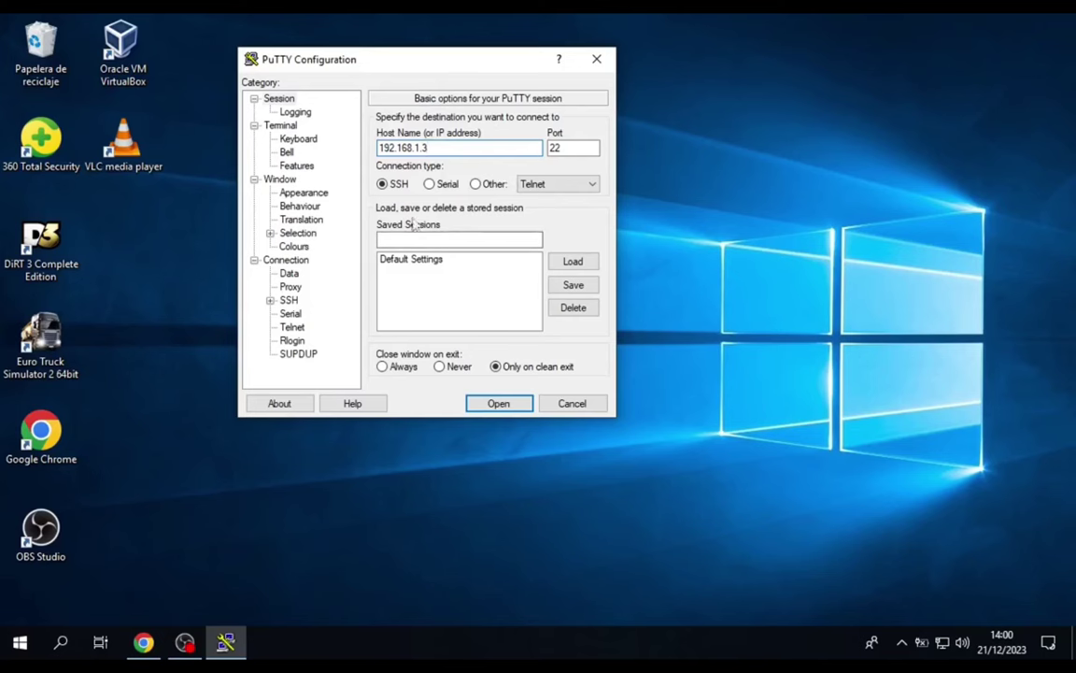
{"action": "left_click_drag", "start_coordinate": [440, 58], "coordinate": [493, 98]}
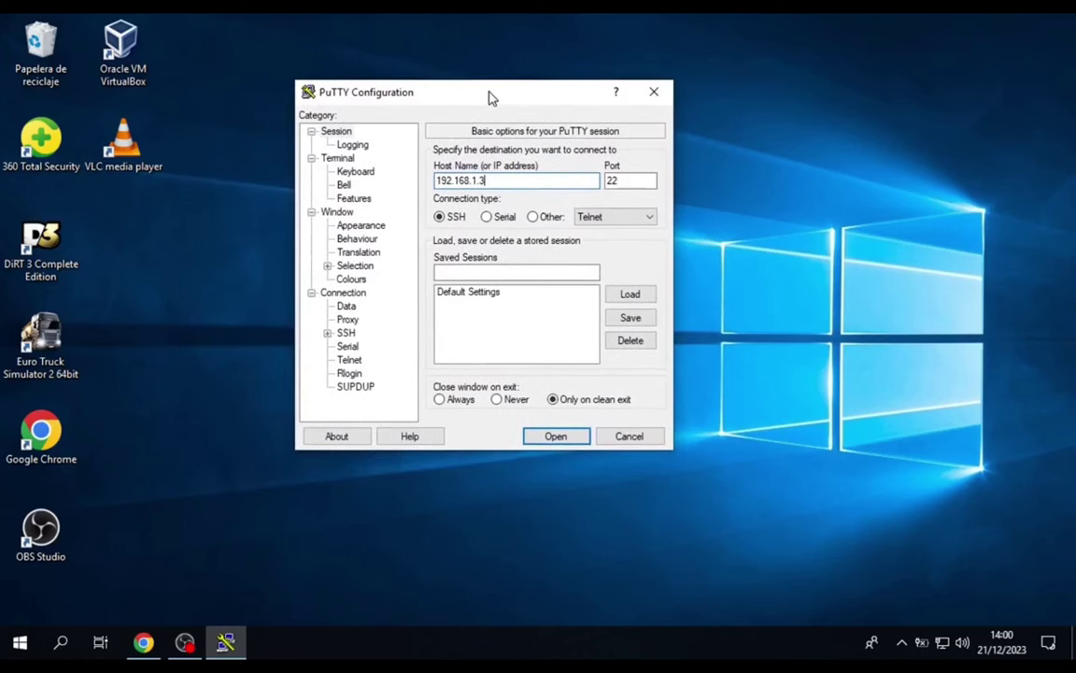
{"action": "left_click", "coordinate": [561, 441]}
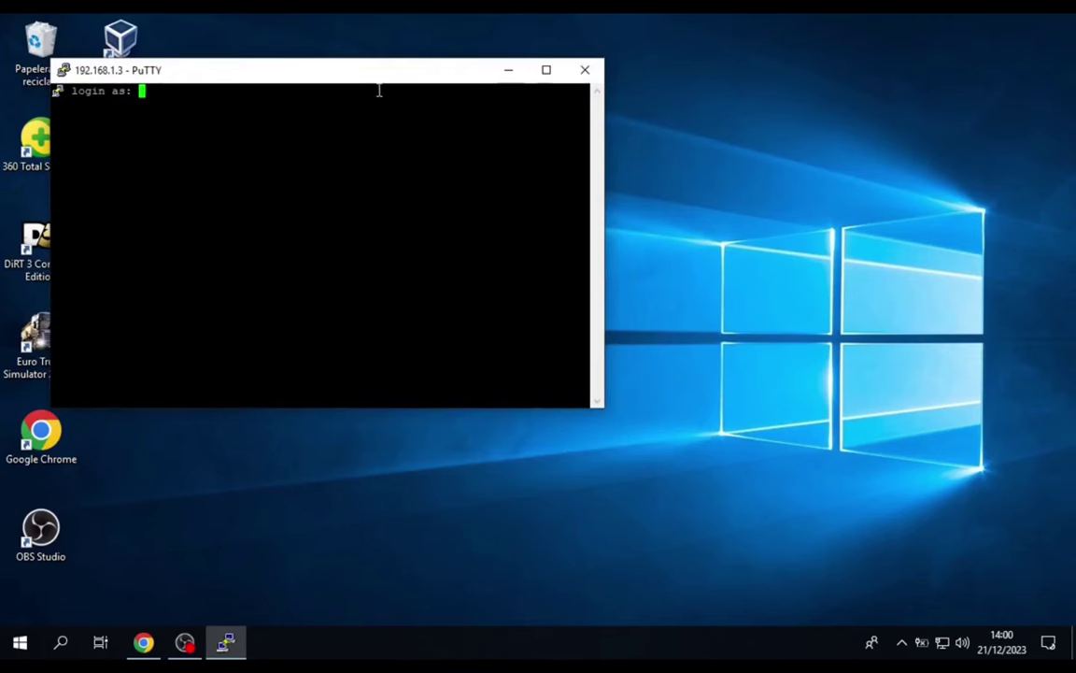
{"action": "left_click_drag", "start_coordinate": [364, 81], "coordinate": [578, 176]}
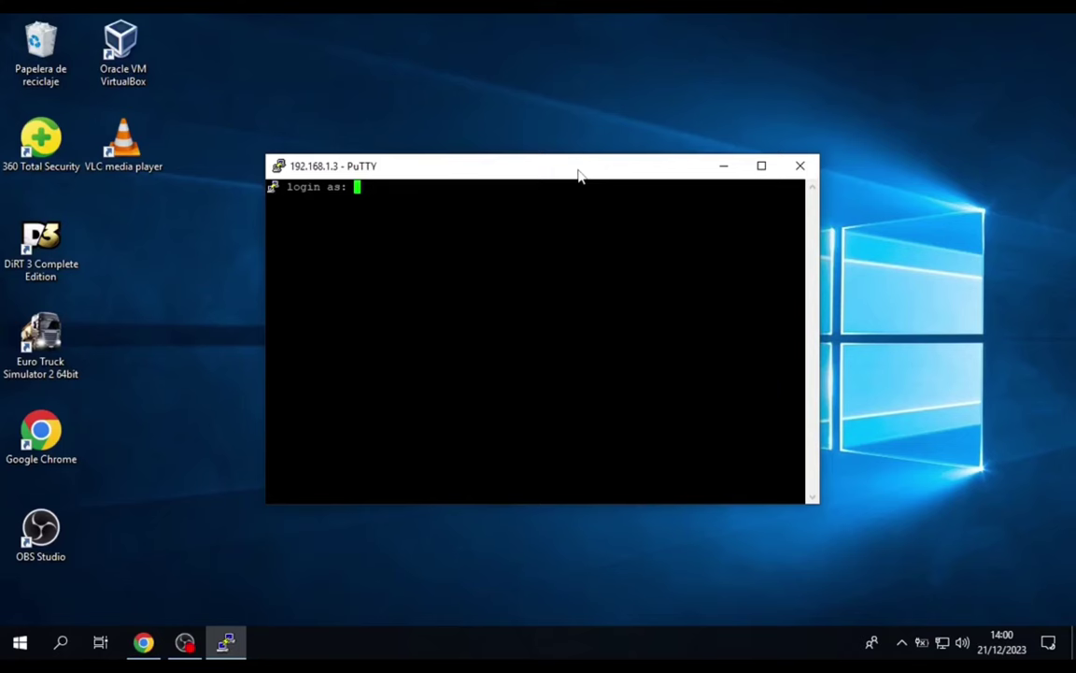
{"action": "left_click_drag", "start_coordinate": [578, 175], "coordinate": [546, 214]}
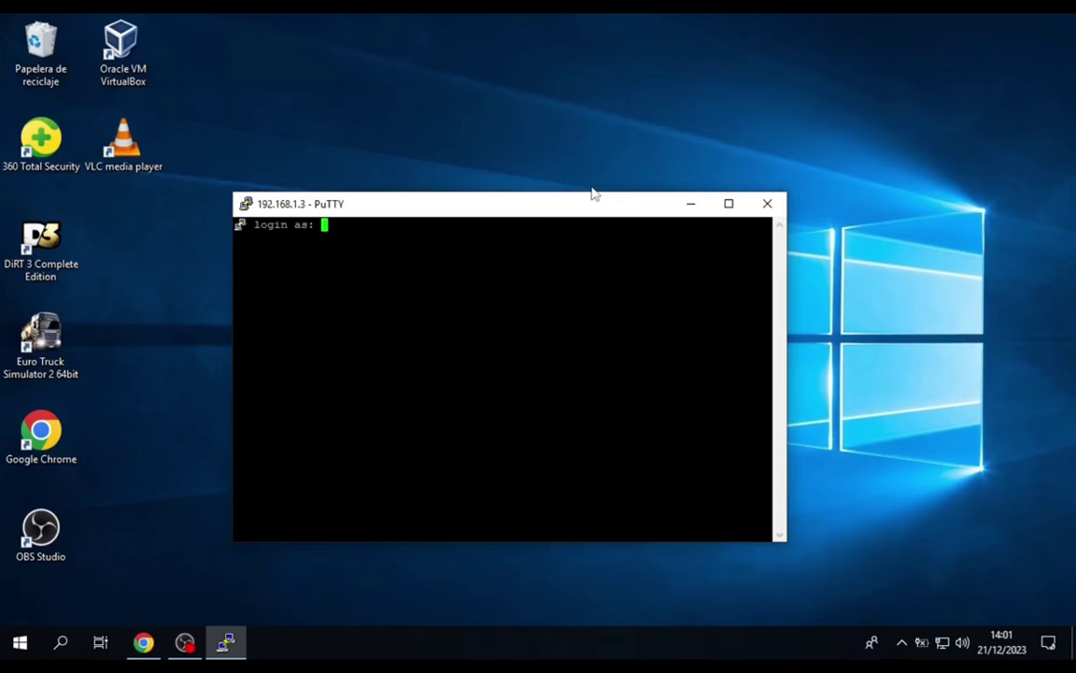
Log in to the server as root and enter the account password.
{"action": "type", "text": "root"}
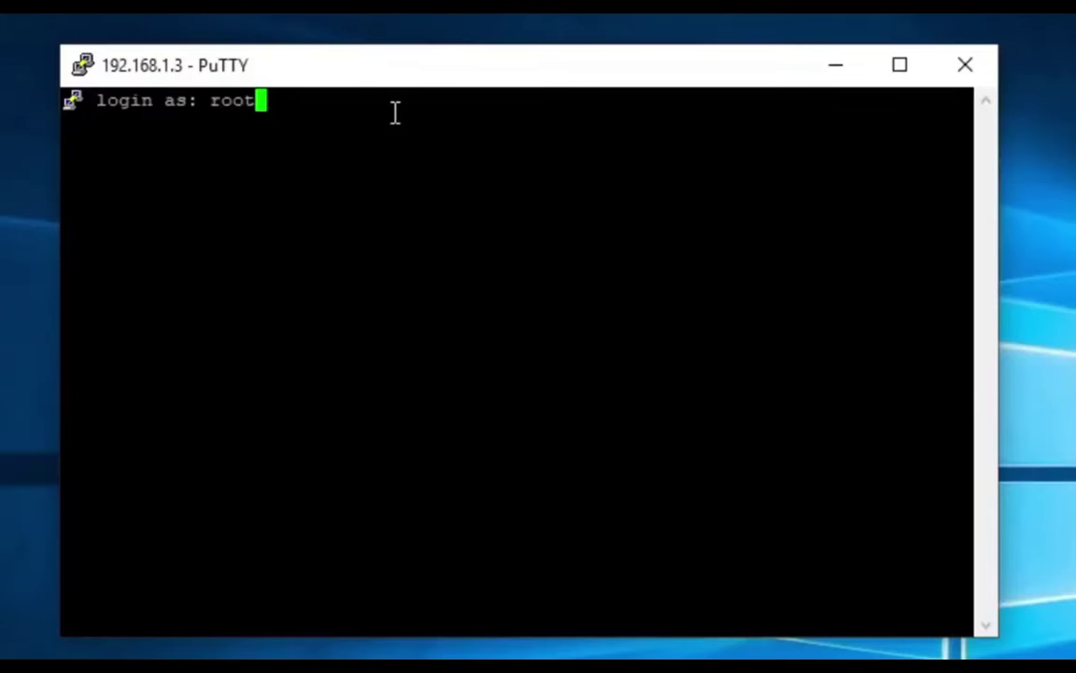
{"action": "key", "text": "Return"}
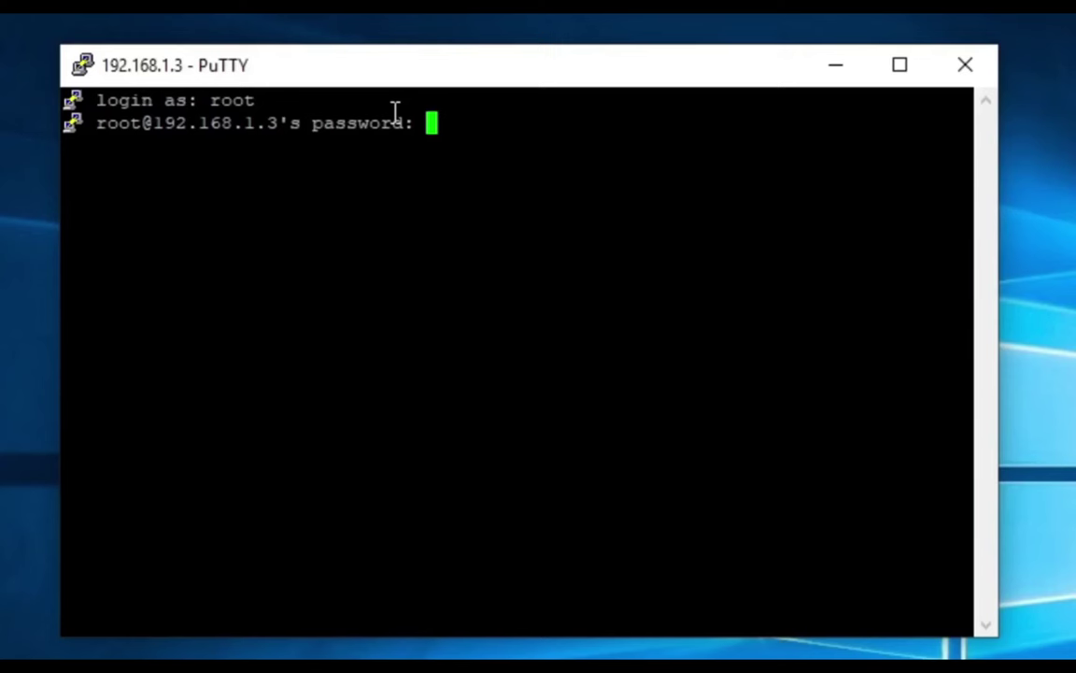
{"action": "key", "text": "Return"}
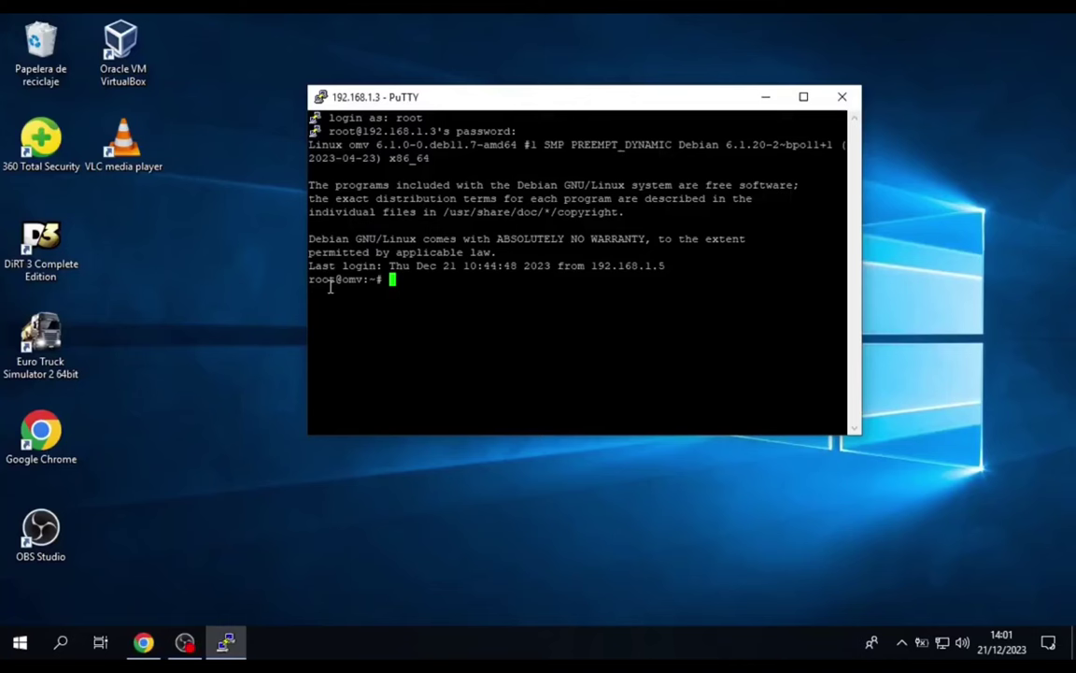
Clear the terminal output with the clear command and reposition the PuTTY window on the desktop.
{"action": "left_click_drag", "start_coordinate": [336, 280], "coordinate": [370, 280]}
{"action": "left_click", "coordinate": [348, 295]}
{"action": "type", "text": "clear"}
{"action": "key", "text": "Return"}
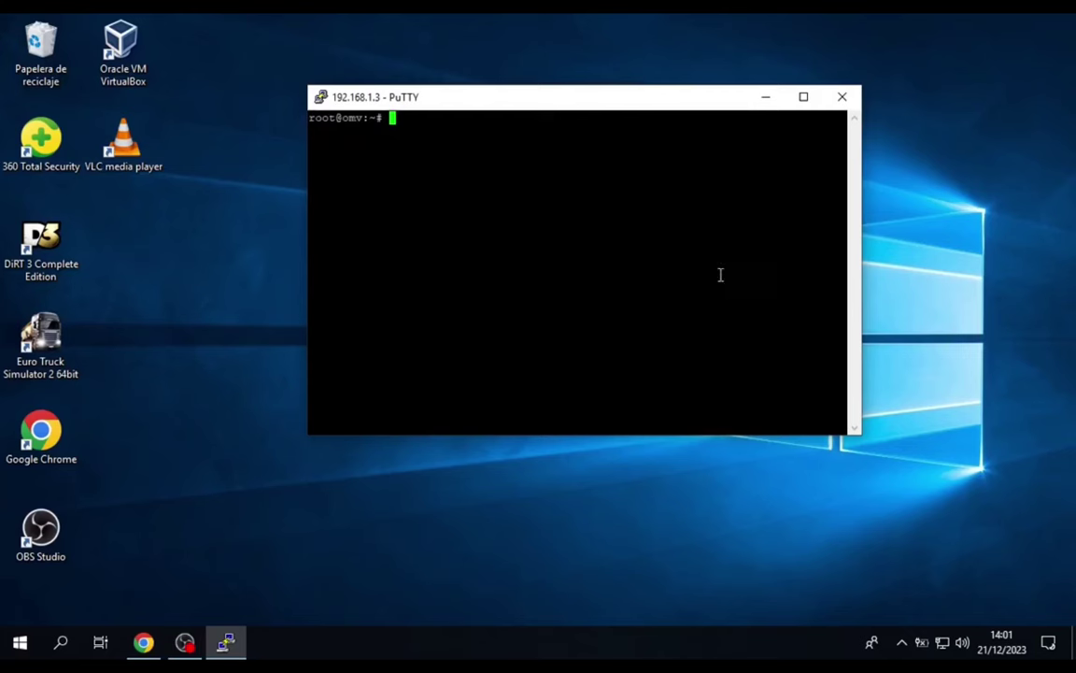
{"action": "left_click_drag", "start_coordinate": [602, 110], "coordinate": [566, 208]}
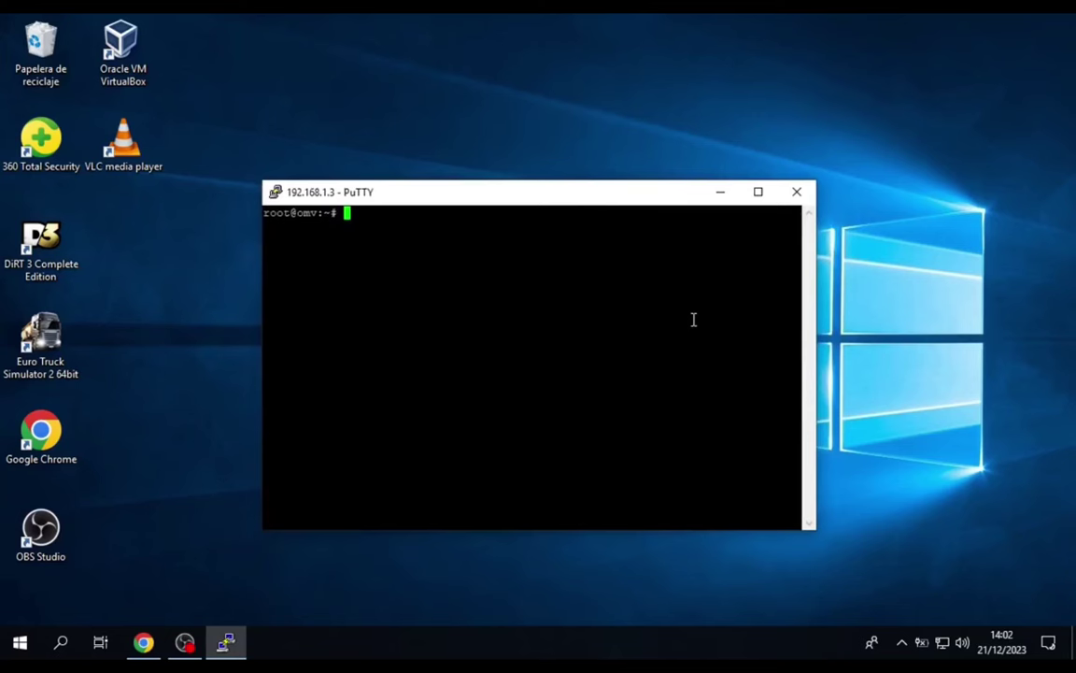
{"action": "left_click_drag", "start_coordinate": [468, 197], "coordinate": [506, 197]}
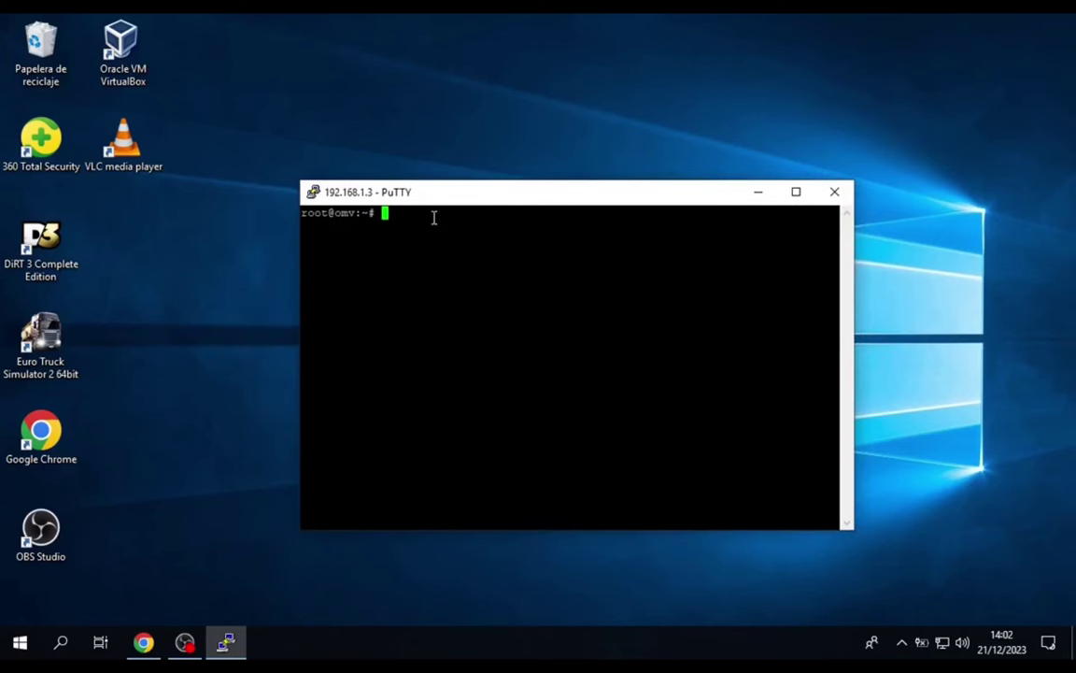
Switch to Chrome and search Google for "openmediavault extras" in a new tab.
{"action": "left_click", "coordinate": [143, 642]}
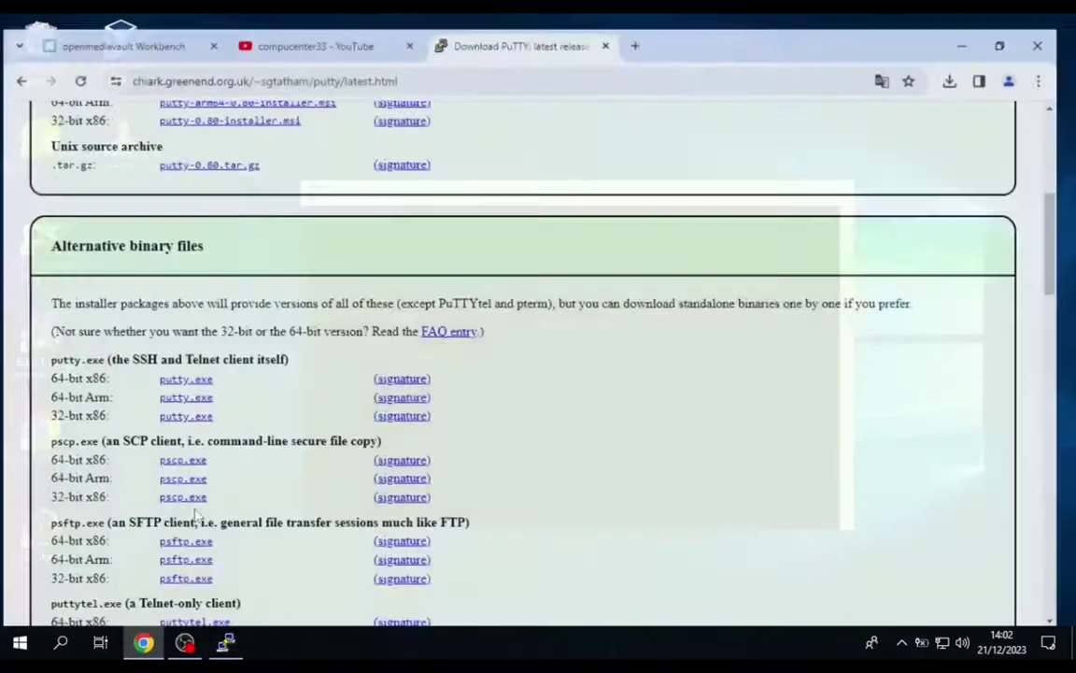
{"action": "left_click", "coordinate": [645, 31]}
{"action": "left_click", "coordinate": [442, 354]}
{"action": "type", "text": "open"}
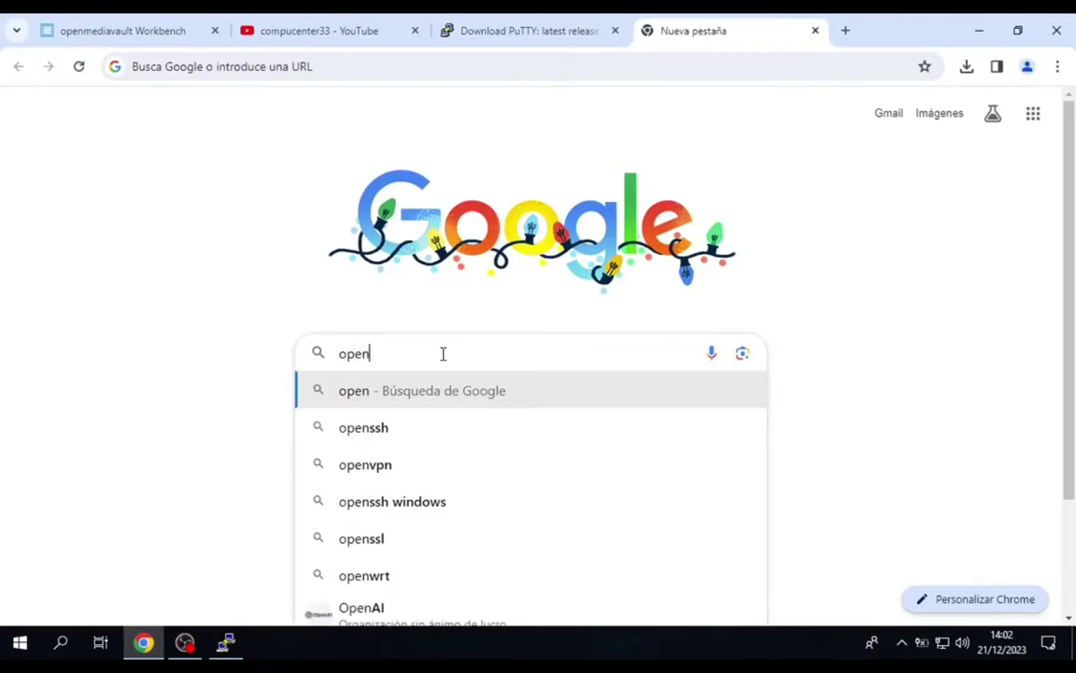
{"action": "type", "text": "media"}
{"action": "key", "text": "Down"}
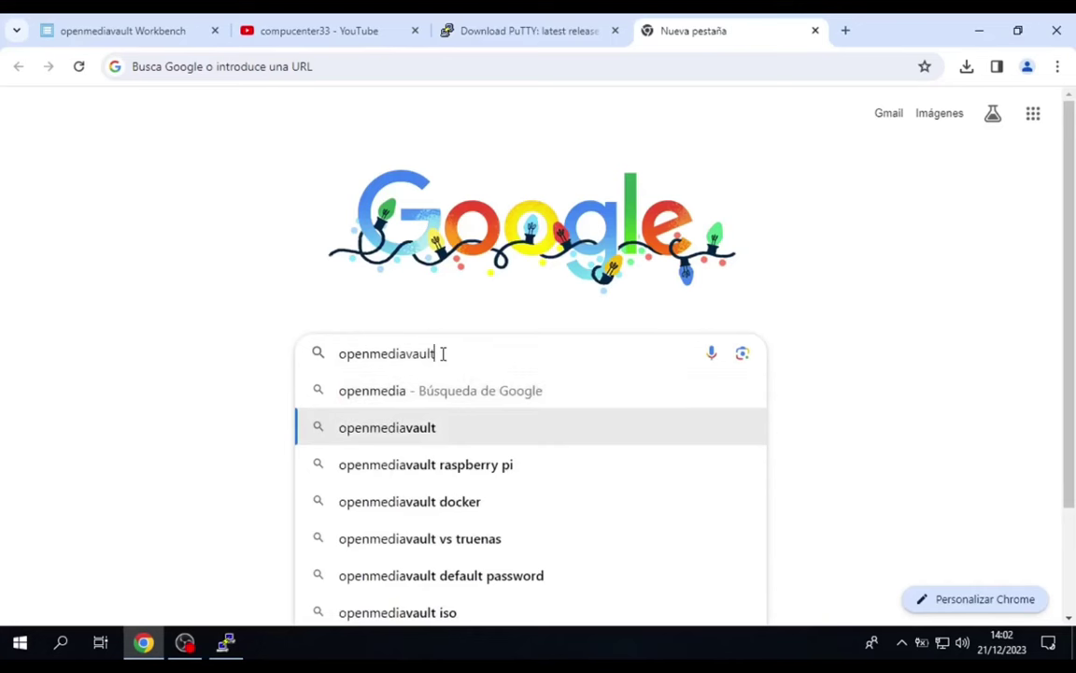
{"action": "type", "text": "extras"}
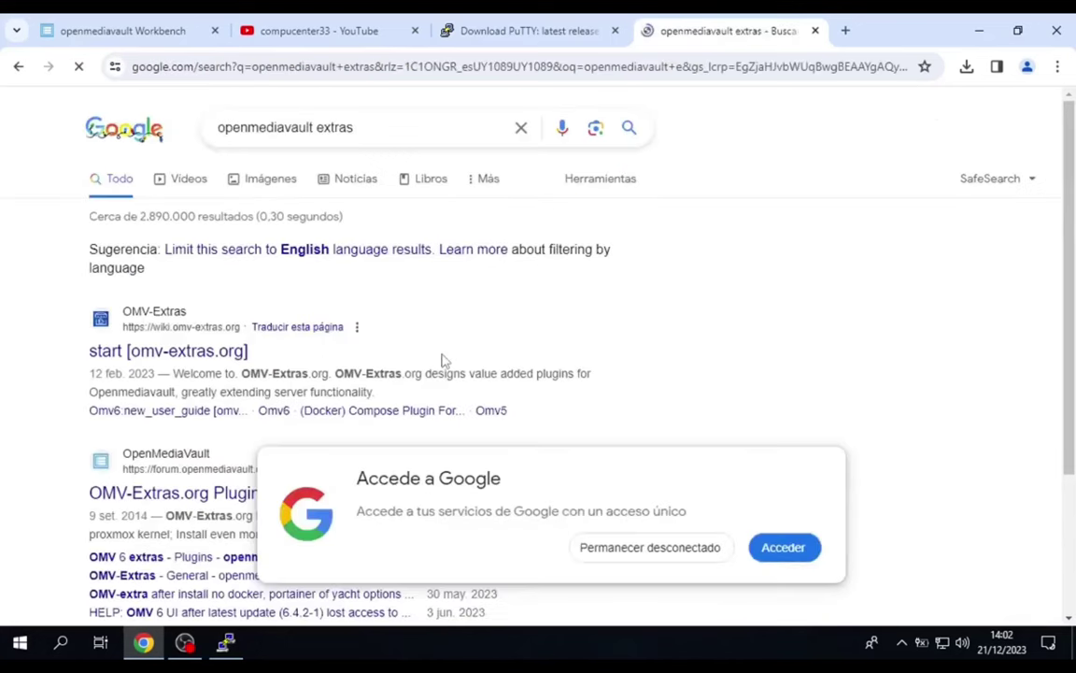
Open the omv-extras.org wiki and copy the full wget quick installation command, including "| bash".
{"action": "left_click", "coordinate": [184, 352]}
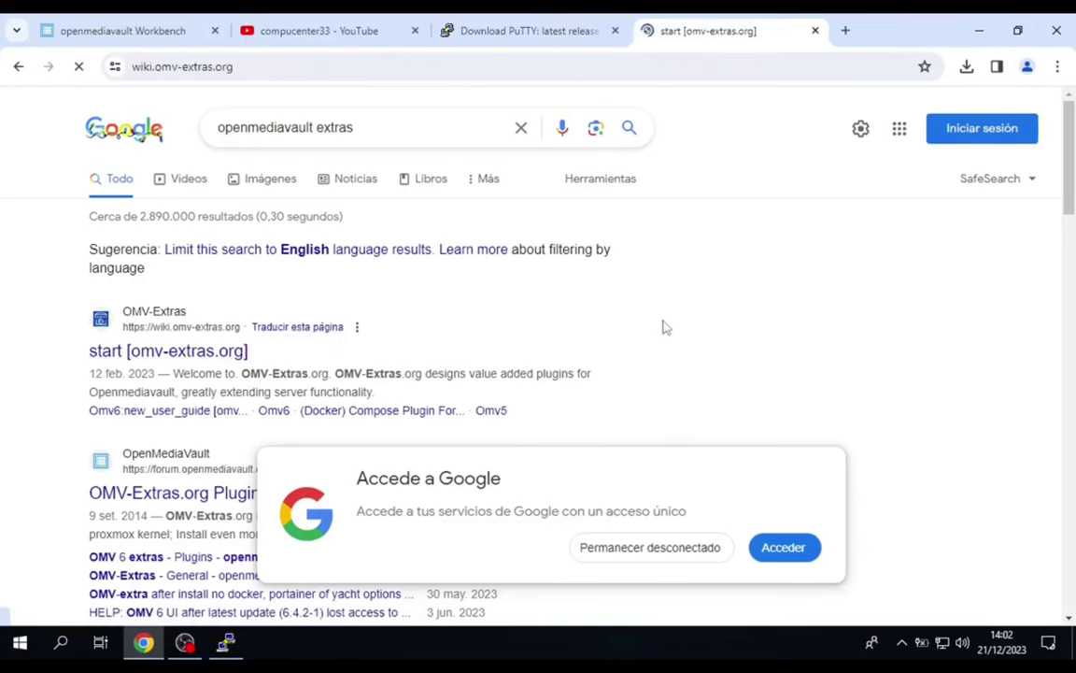
{"action": "scroll", "coordinate": [699, 362], "scroll_direction": "down", "scroll_amount": 3}
{"action": "scroll", "coordinate": [699, 361], "scroll_direction": "down", "scroll_amount": 1}
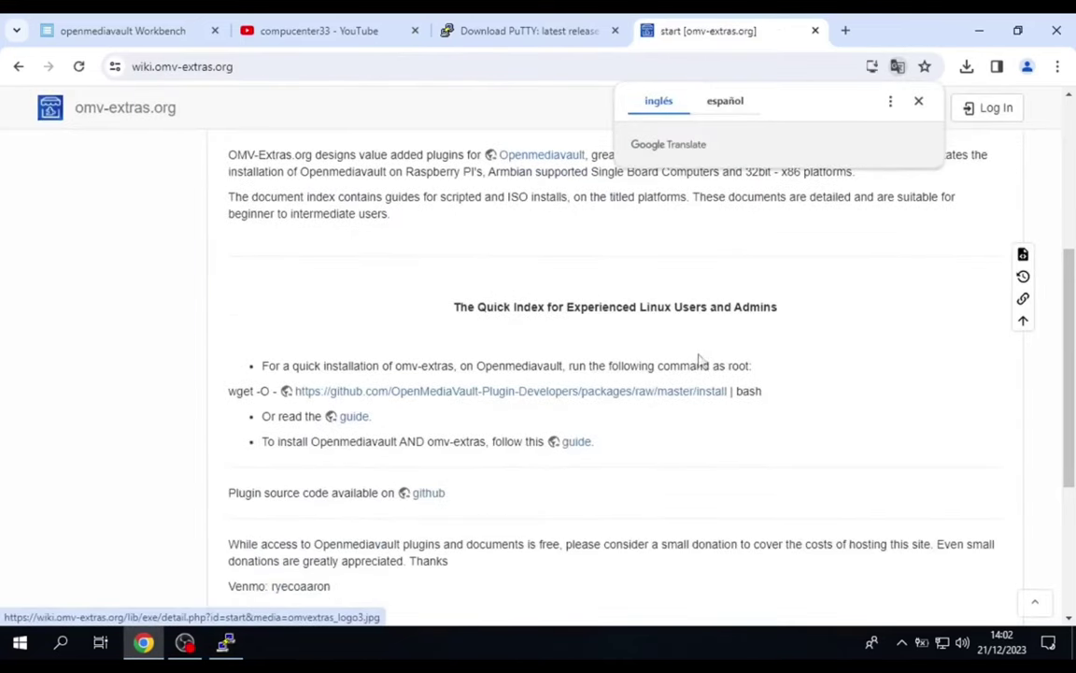
{"action": "left_click_drag", "start_coordinate": [225, 391], "coordinate": [778, 408]}
{"action": "key", "text": "cmd+c"}
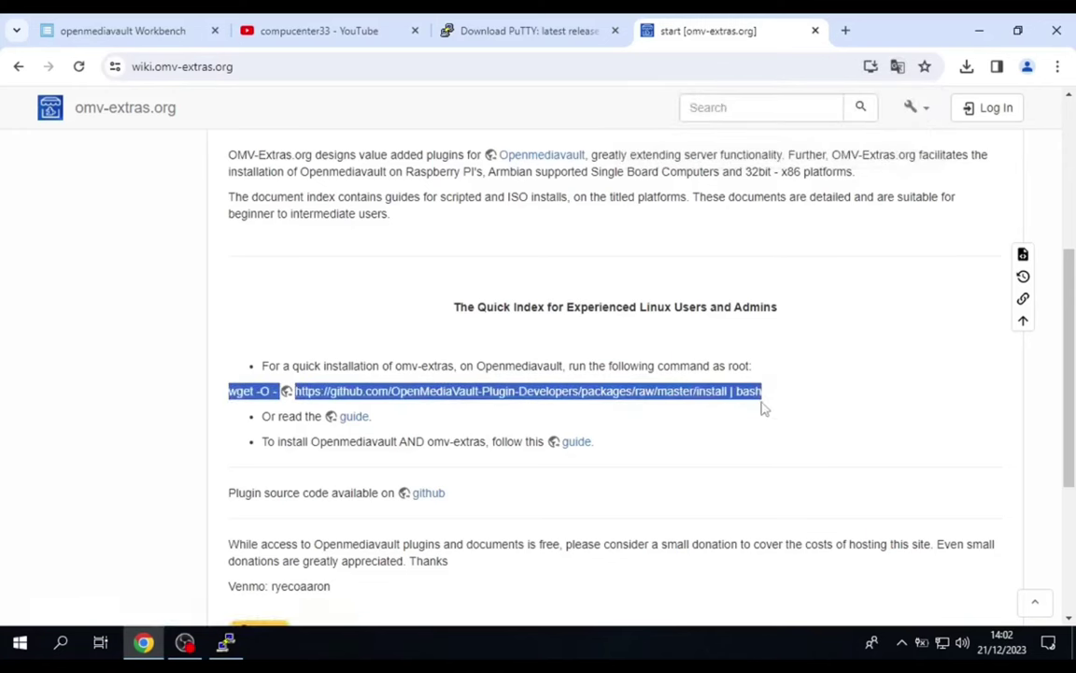
{"action": "right_click", "coordinate": [719, 397]}
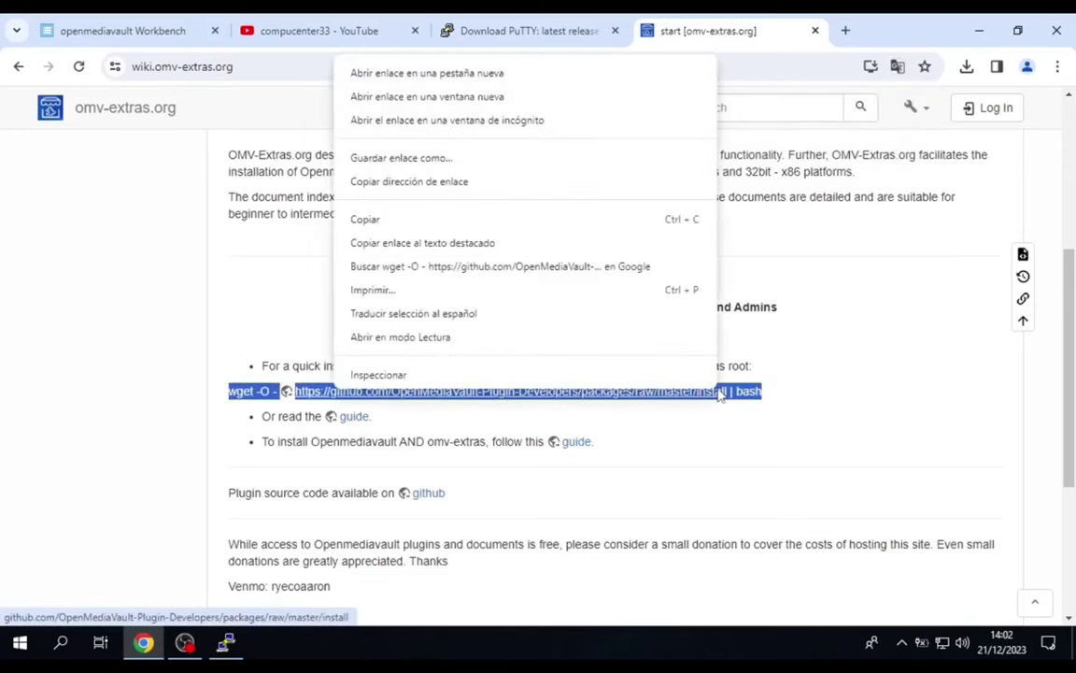
{"action": "left_click", "coordinate": [430, 240]}
Return to the PuTTY session and run the copied omv-extras installation command as root.
{"action": "left_click", "coordinate": [980, 31]}
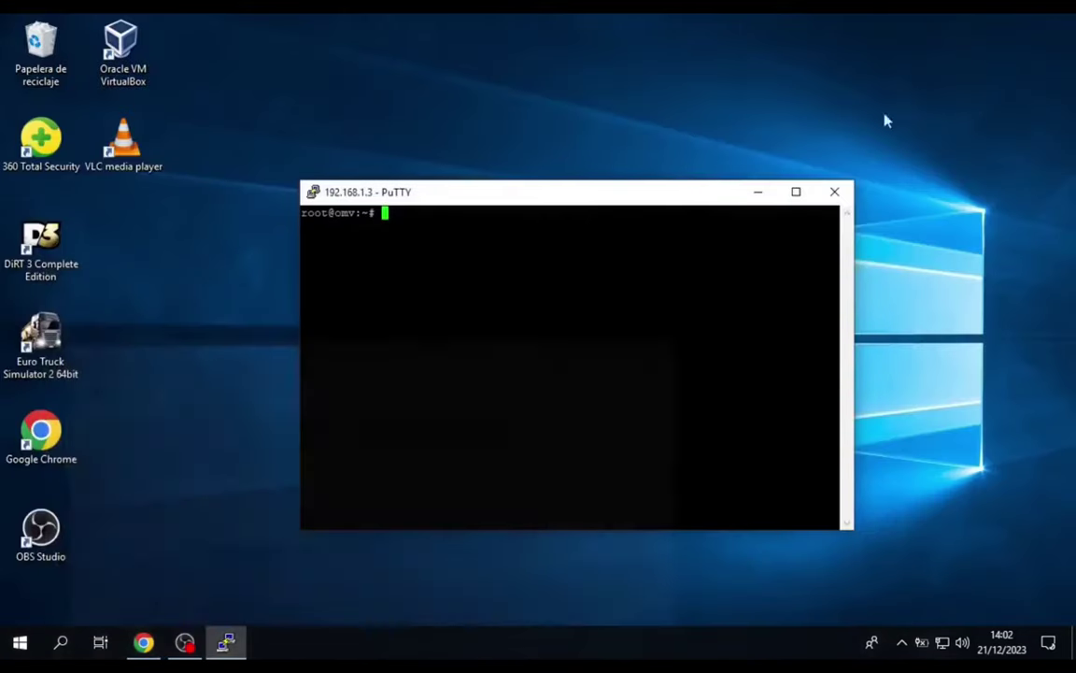
{"action": "right_click", "coordinate": [492, 245]}
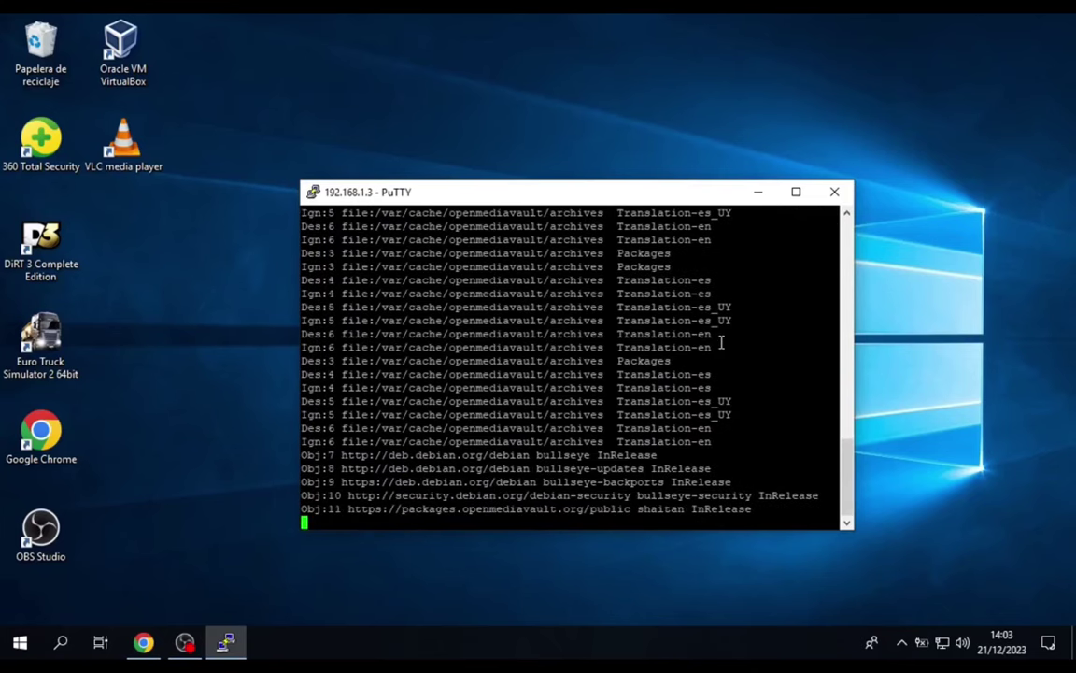
Close the PuTTY window and confirm ending the session with 192.168.1.3.
{"action": "left_click_drag", "start_coordinate": [710, 192], "coordinate": [747, 75]}
{"action": "left_click", "coordinate": [883, 82]}
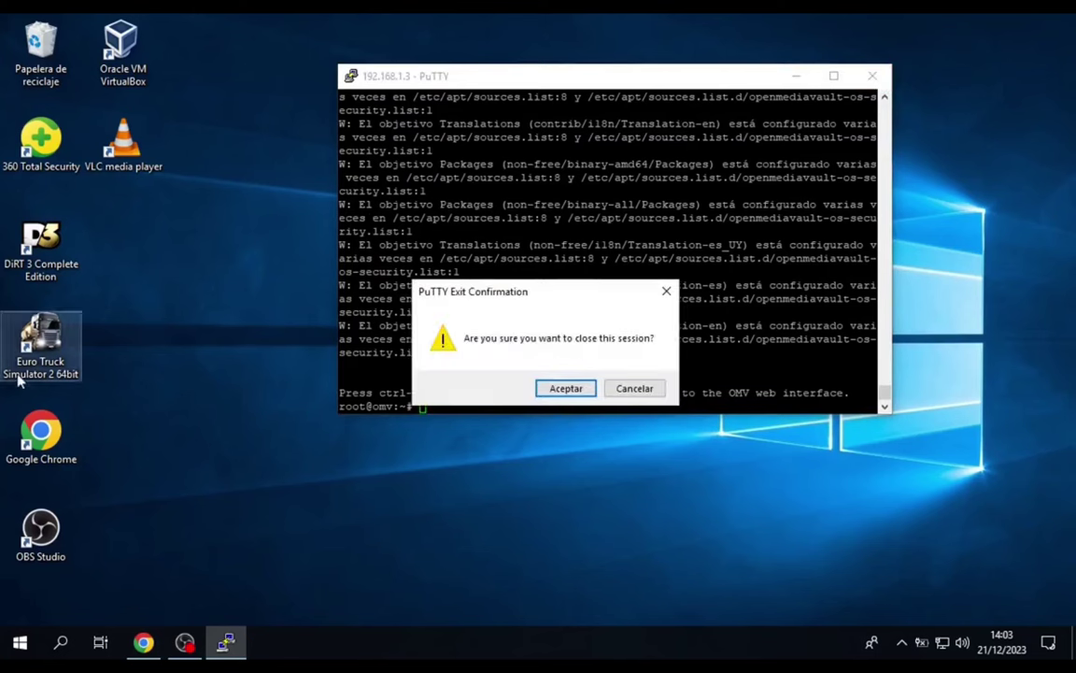
{"action": "key", "text": "Return"}
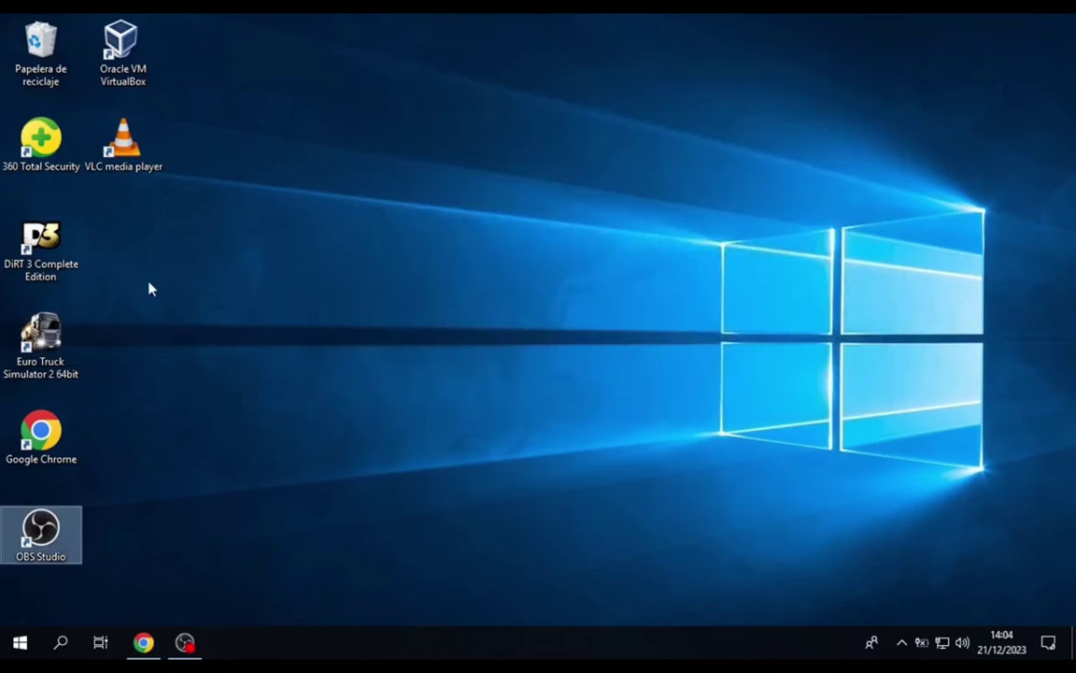
{"action": "left_click", "coordinate": [271, 445]}
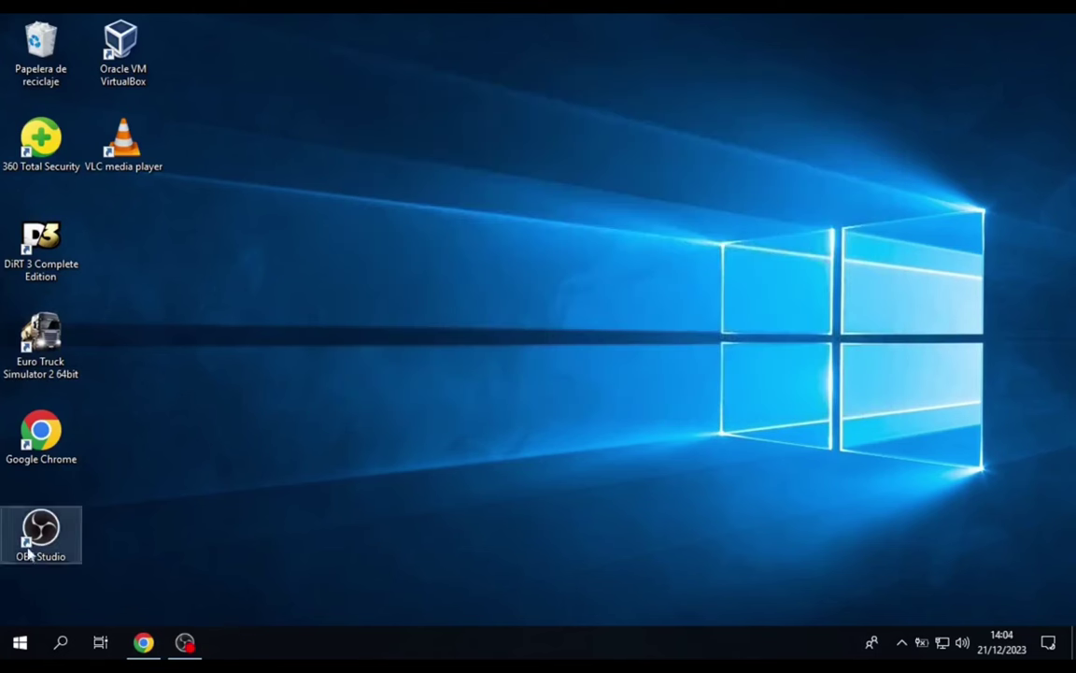
Find Windows Command Prompt by searching for "cmd", open it and reposition its window on the desktop.
{"action": "left_click", "coordinate": [61, 643]}
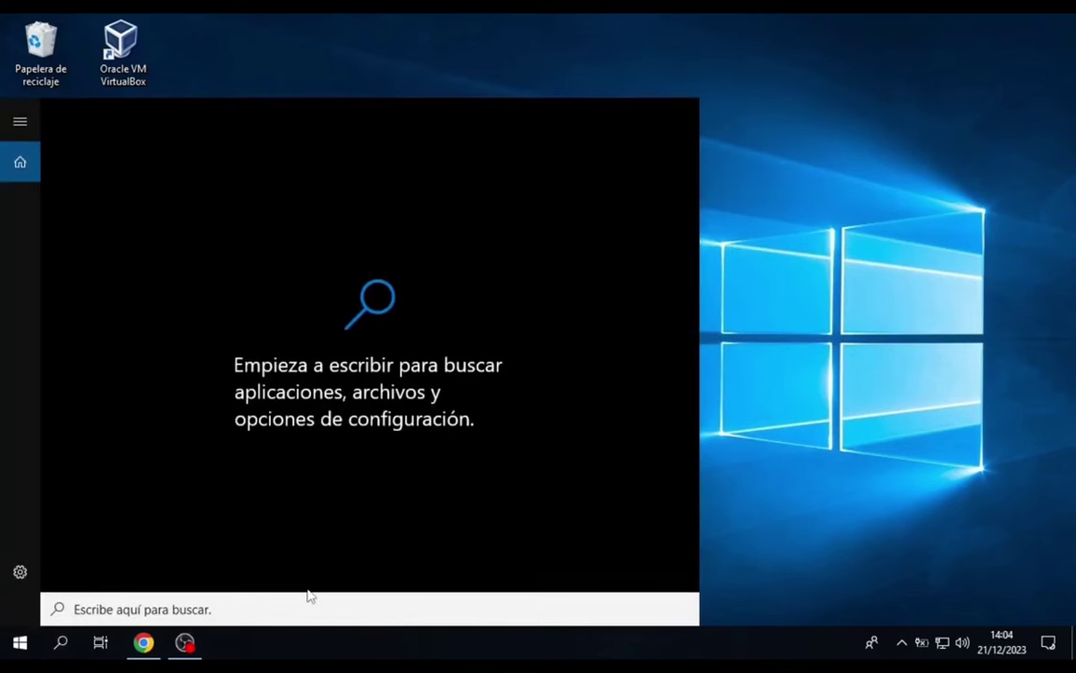
{"action": "type", "text": "cmd"}
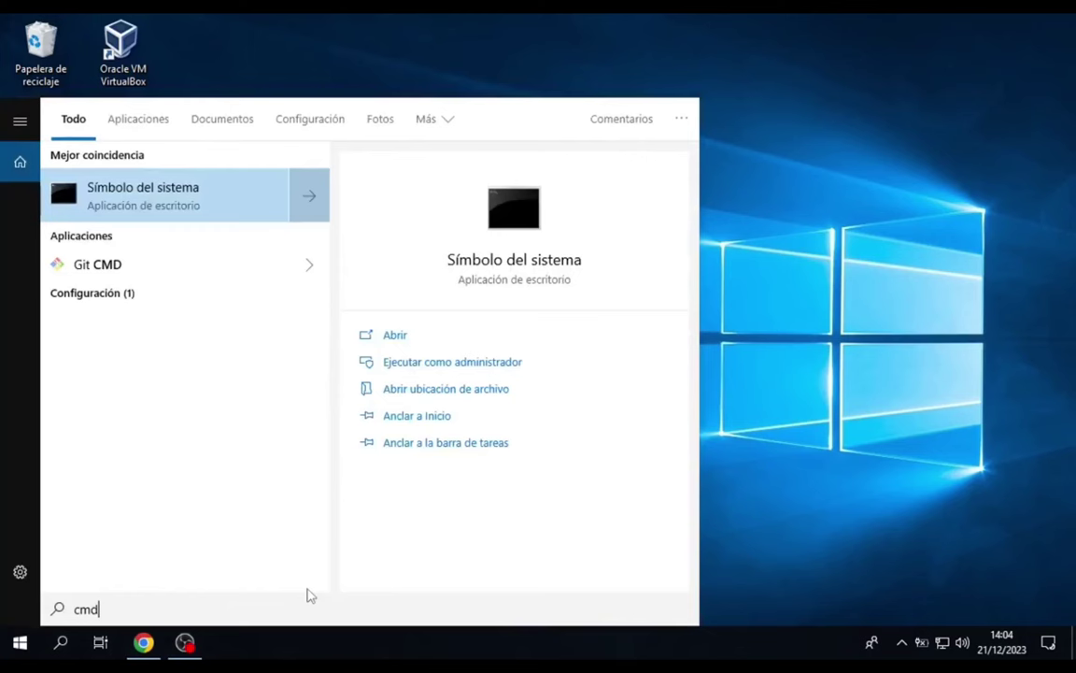
{"action": "left_click", "coordinate": [184, 206]}
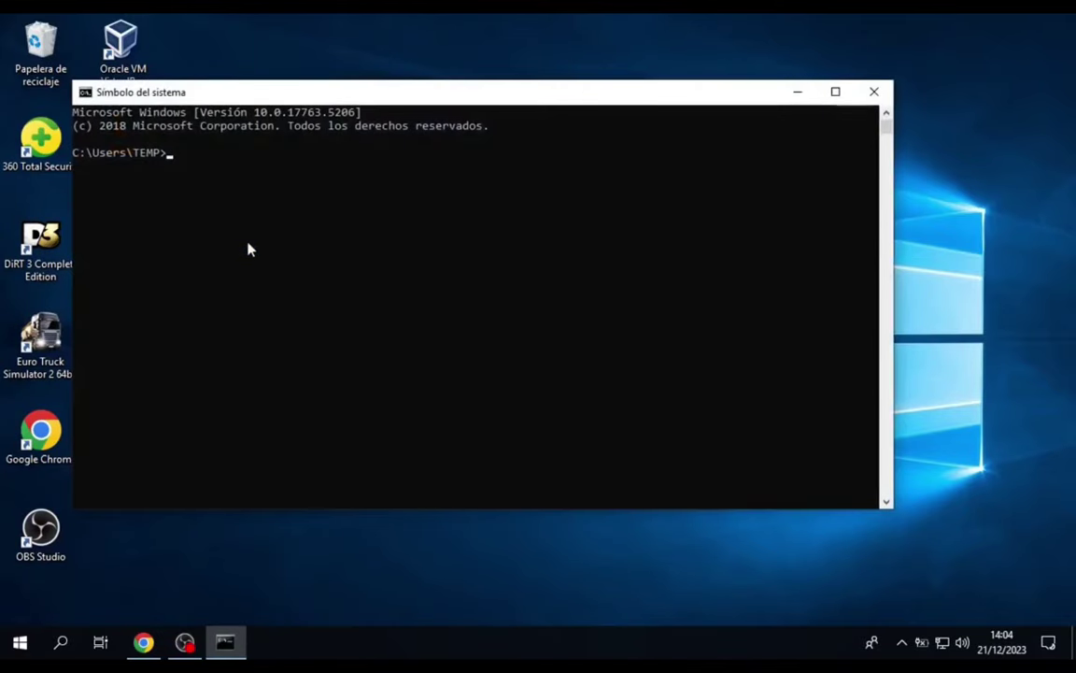
{"action": "left_click_drag", "start_coordinate": [339, 97], "coordinate": [495, 185]}
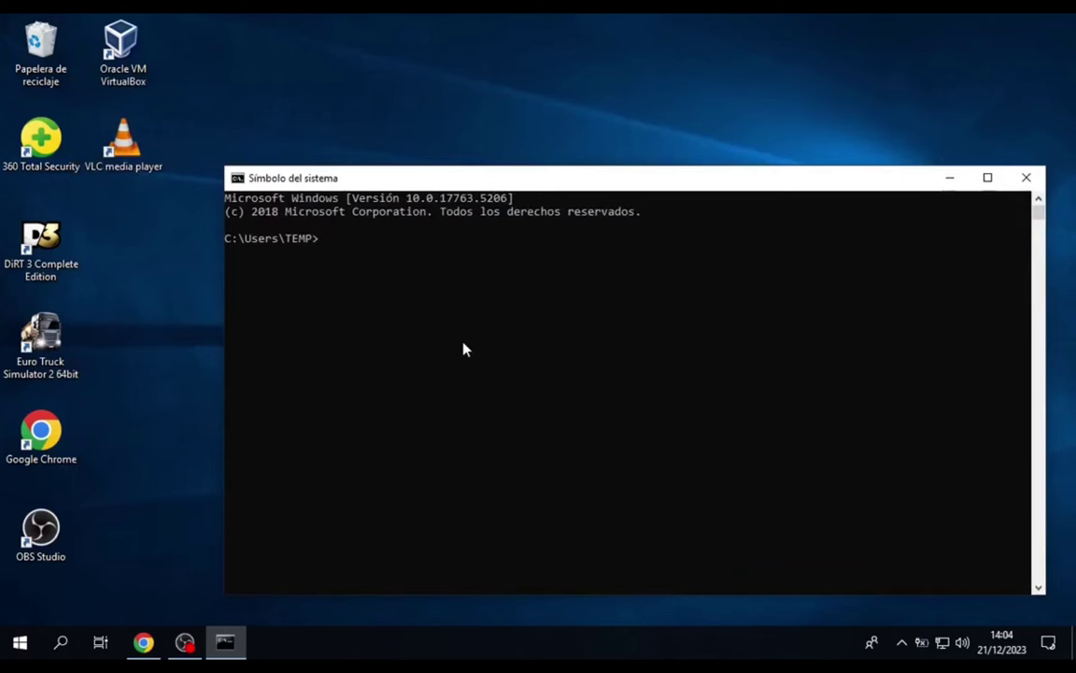
{"action": "type", "text": "ssh root"}
{"action": "type", "text": "@192.168.1.3"}
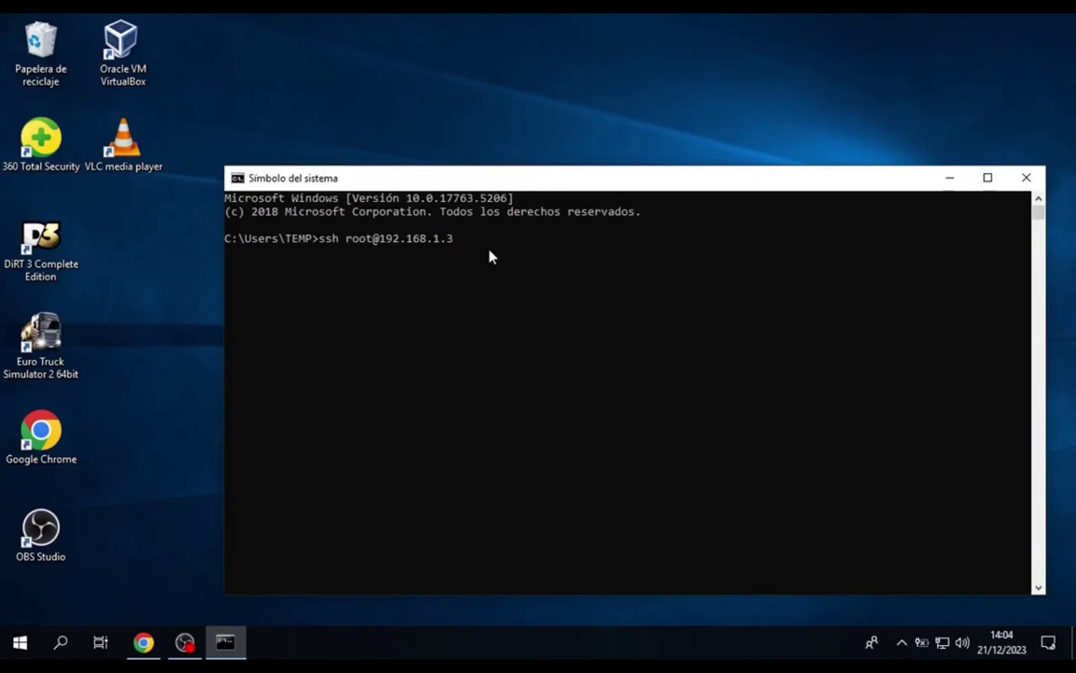
{"action": "key", "text": "Return"}
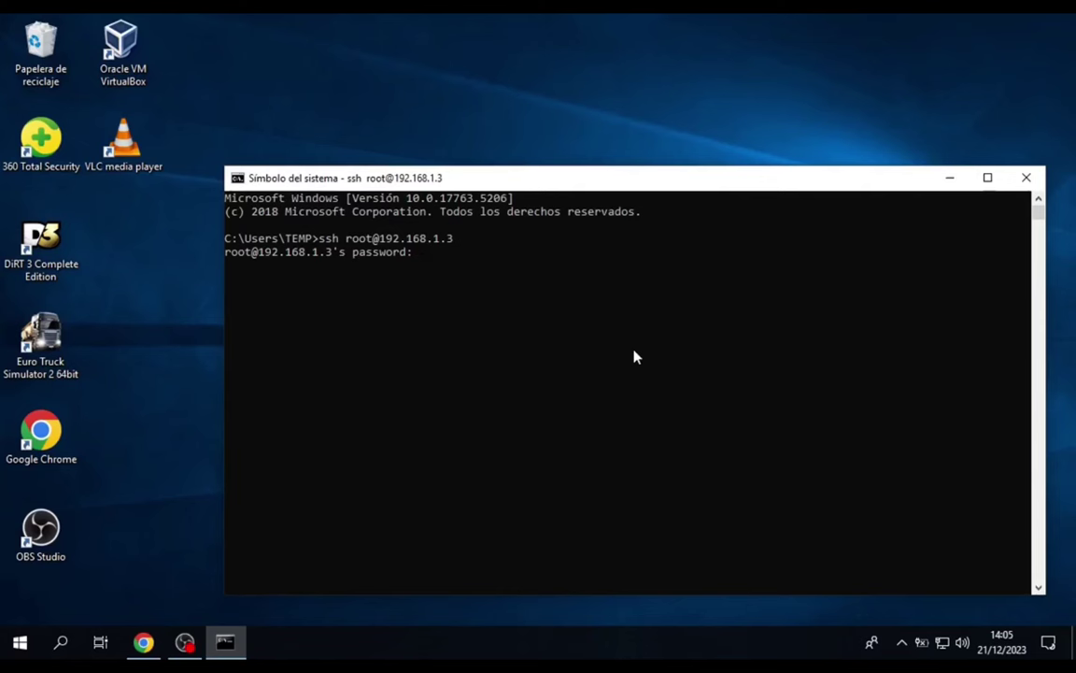
{"action": "key", "text": "Return"}
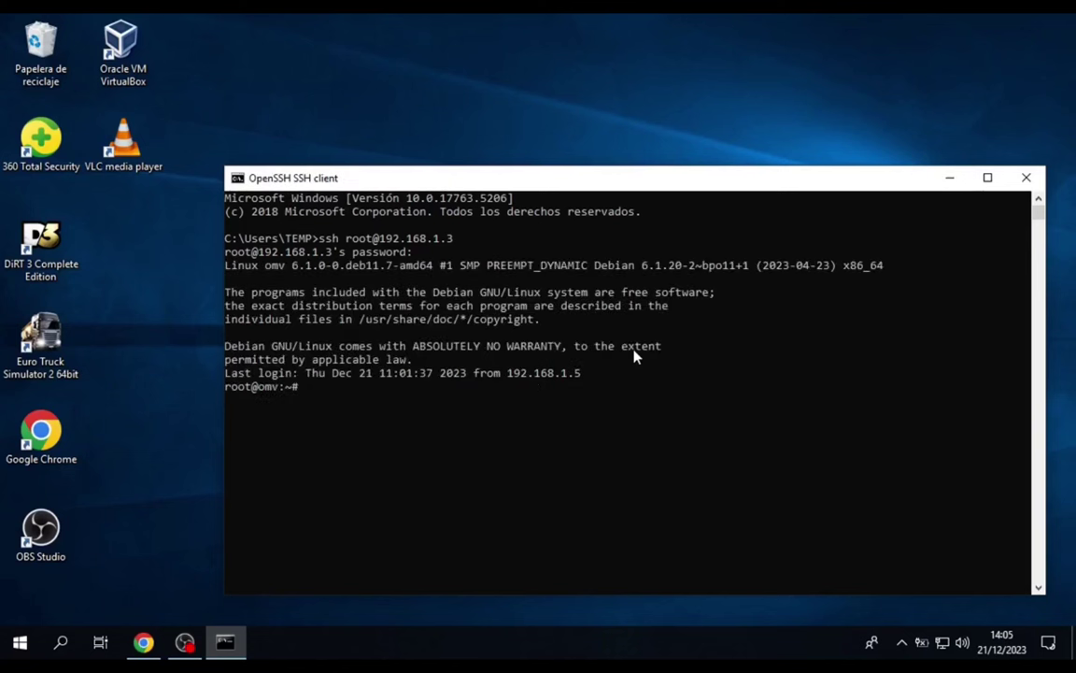
Run the copied omv-extras installation command in the SSH session and close the terminal window once it finishes.
{"action": "right_click", "coordinate": [489, 434]}
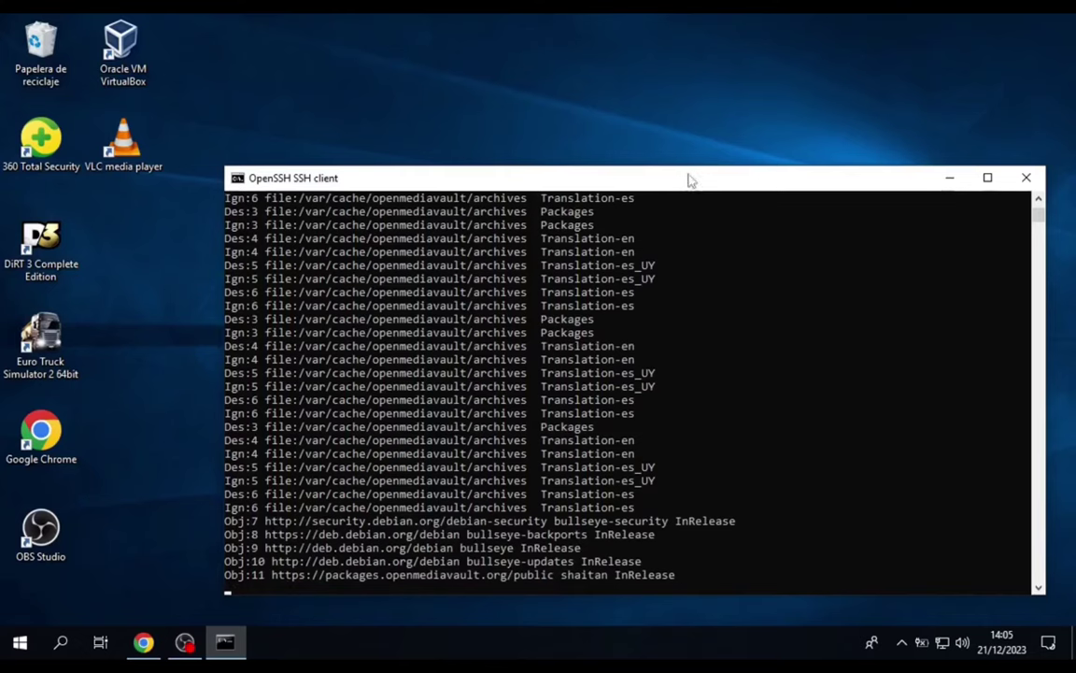
{"action": "left_click_drag", "start_coordinate": [689, 180], "coordinate": [671, 102]}
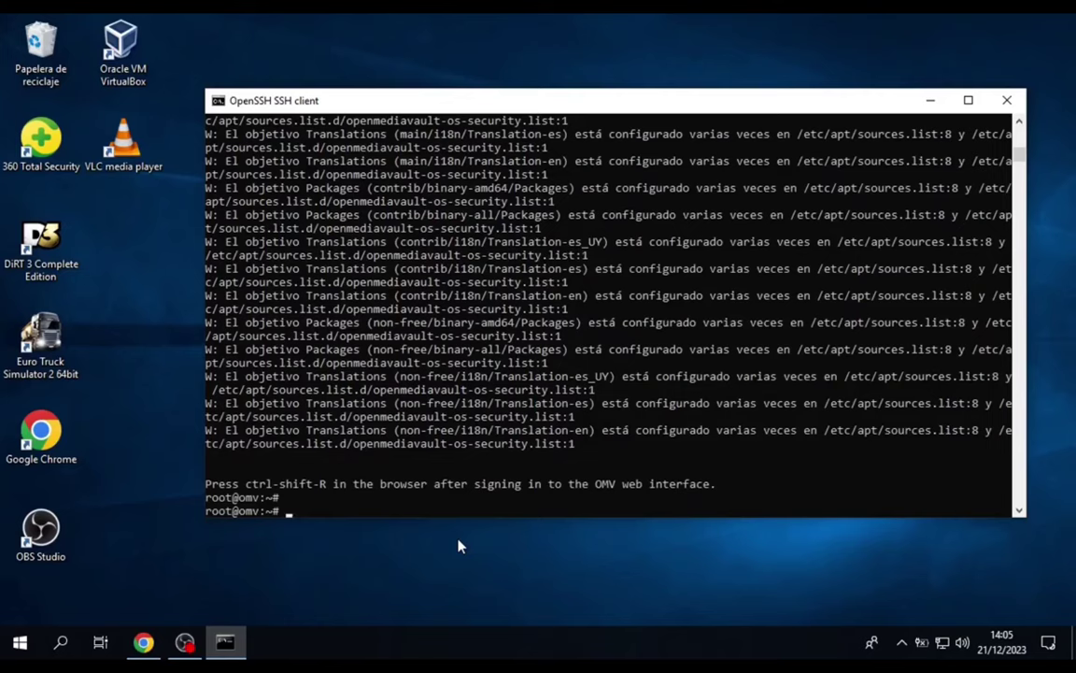
{"action": "left_click", "coordinate": [1013, 101]}
Switch to Chrome and log in to the openmediavault Workbench as admin with the account password.
{"action": "mouse_move", "coordinate": [147, 652]}
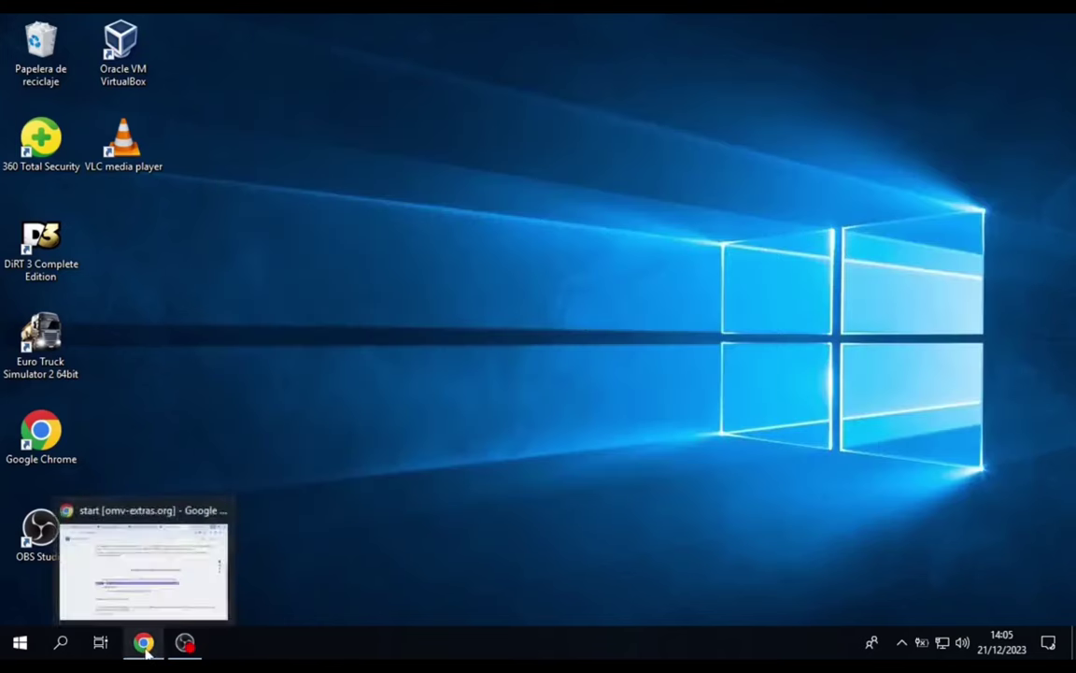
{"action": "left_click", "coordinate": [140, 584]}
{"action": "left_click", "coordinate": [511, 33]}
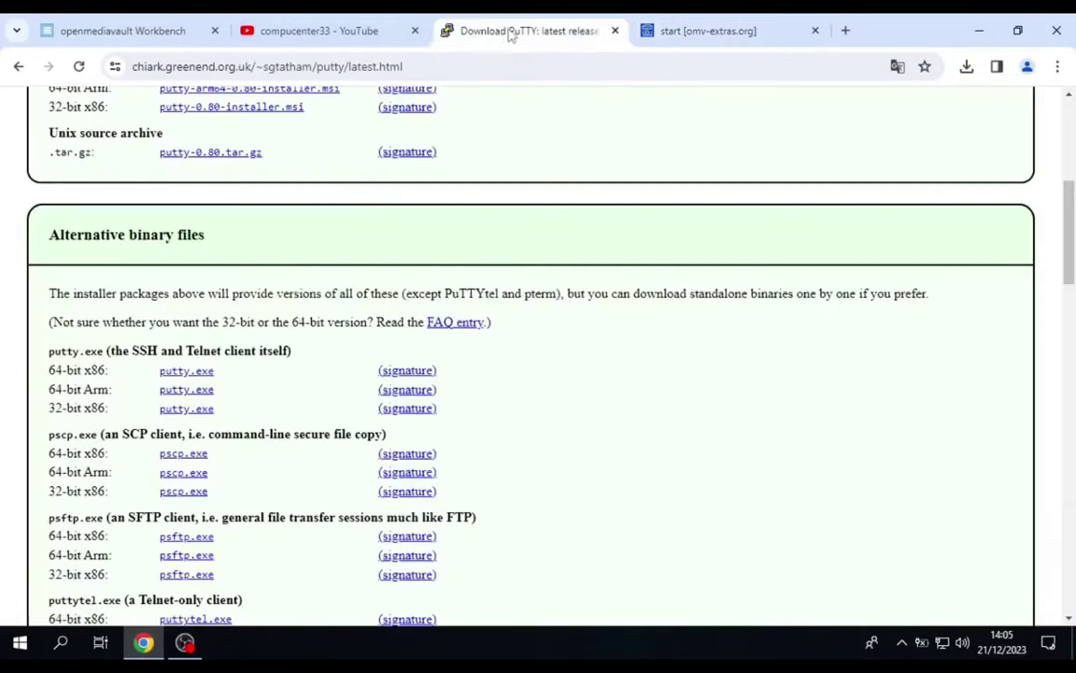
{"action": "left_click", "coordinate": [396, 41]}
{"action": "left_click", "coordinate": [176, 31]}
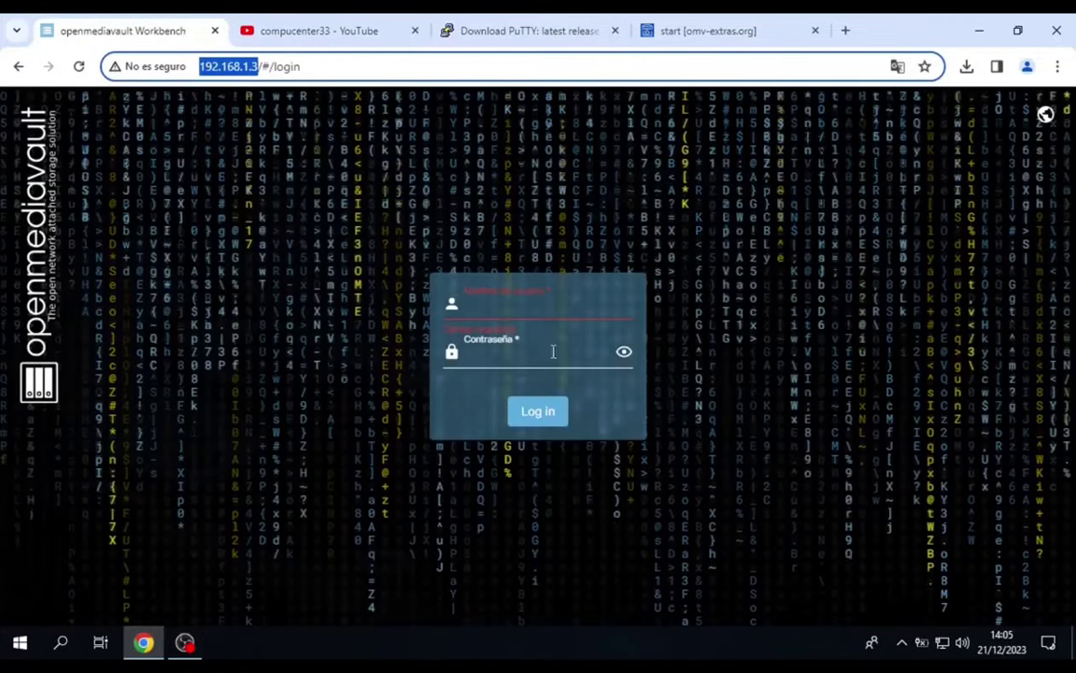
{"action": "left_click", "coordinate": [526, 307]}
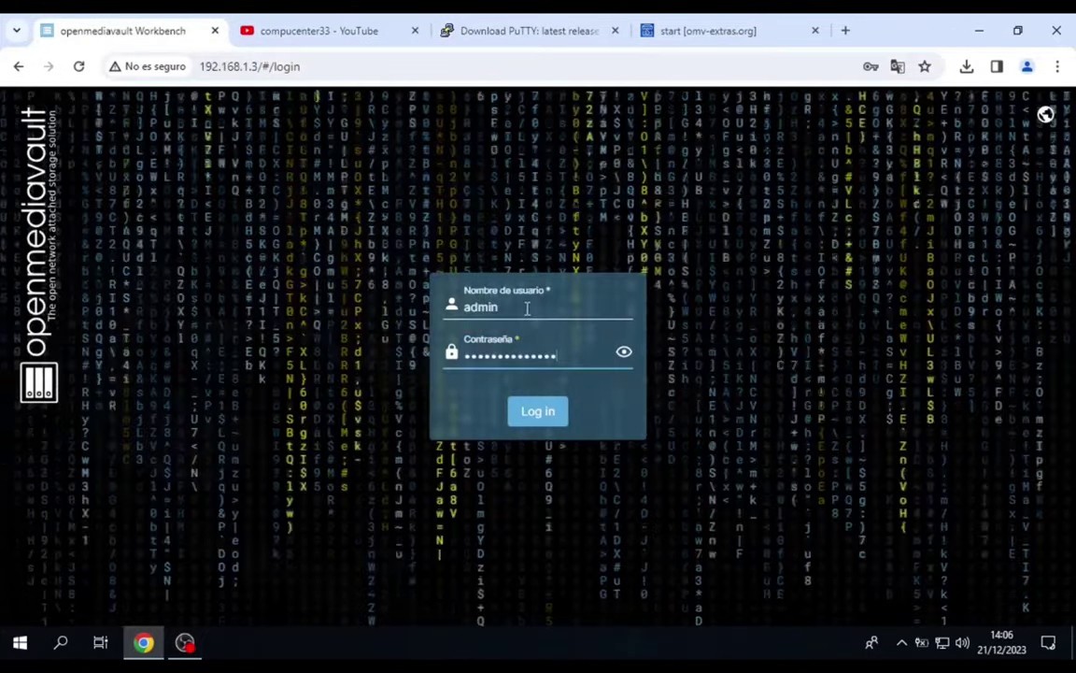
{"action": "key", "text": "Return"}
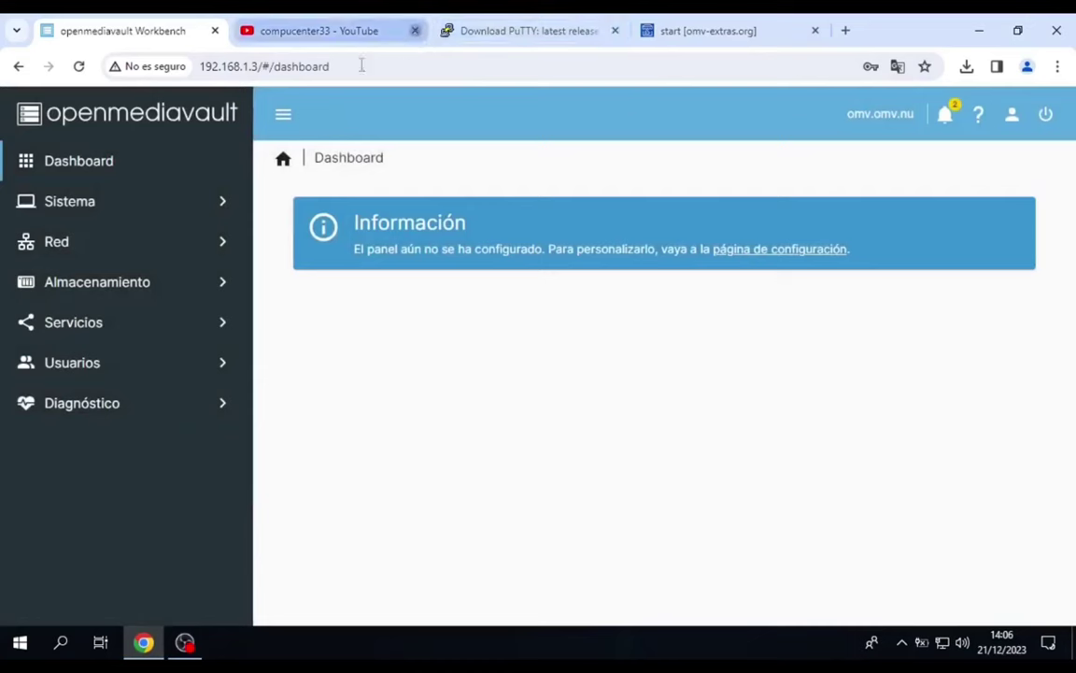
Close the YouTube, PuTTY download and omv-extras.org tabs, keeping only the openmediavault Workbench open.
{"action": "left_click", "coordinate": [415, 31]}
{"action": "left_click", "coordinate": [383, 32]}
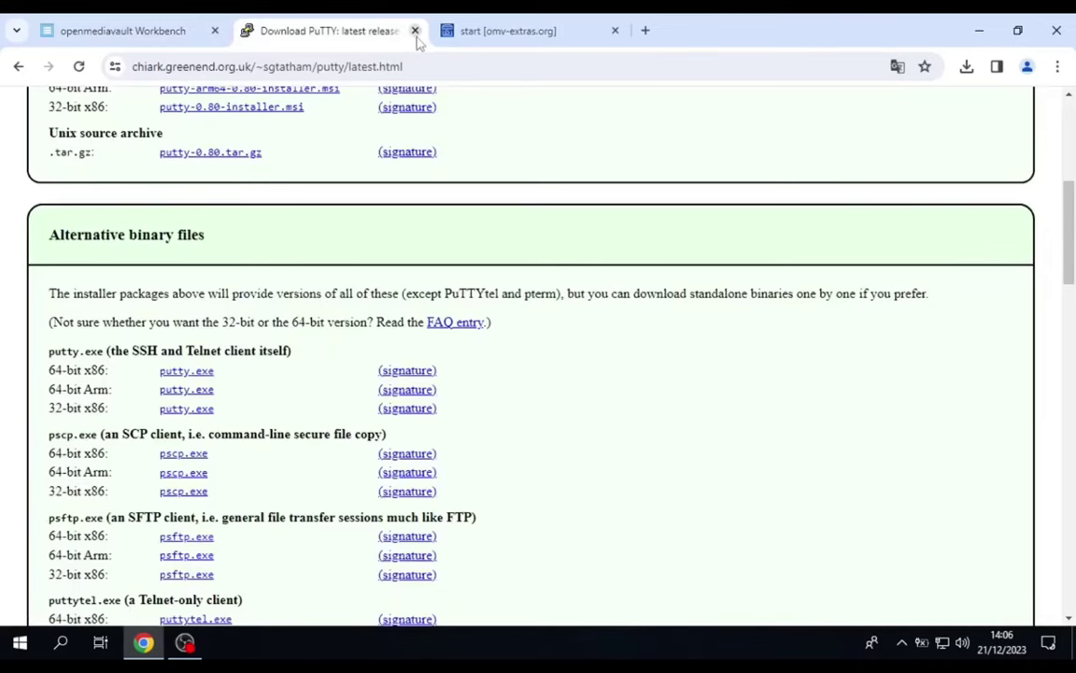
{"action": "left_click", "coordinate": [415, 31]}
{"action": "left_click", "coordinate": [415, 30]}
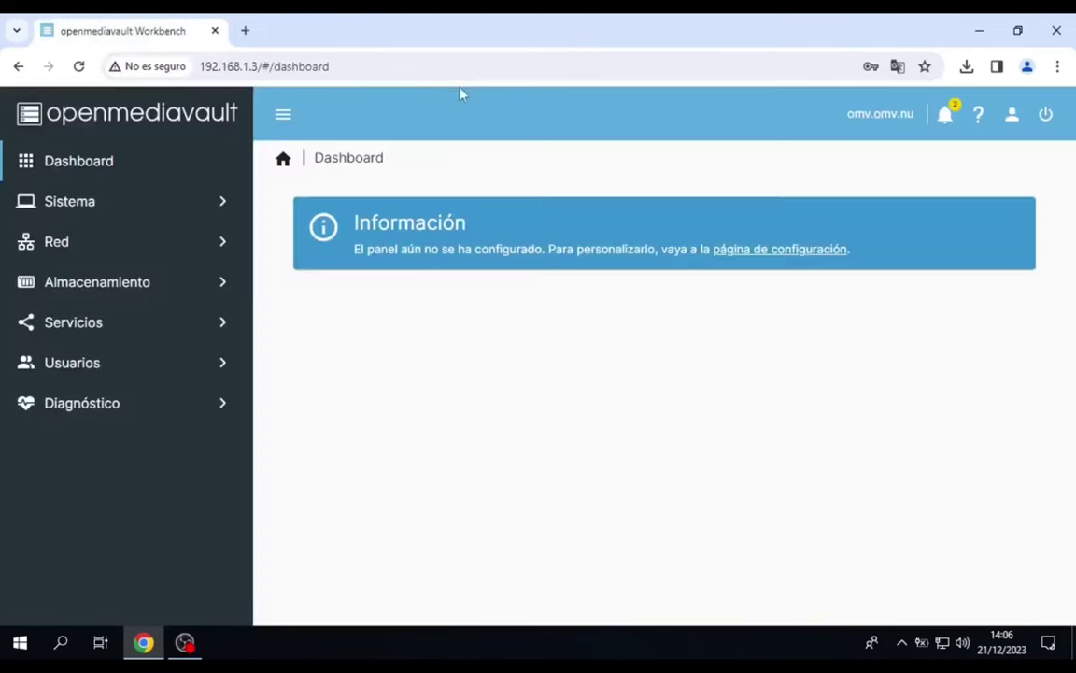
Review the server's disks under Almacenamiento, Discos, and collapse the storage section again.
{"action": "left_click", "coordinate": [158, 281]}
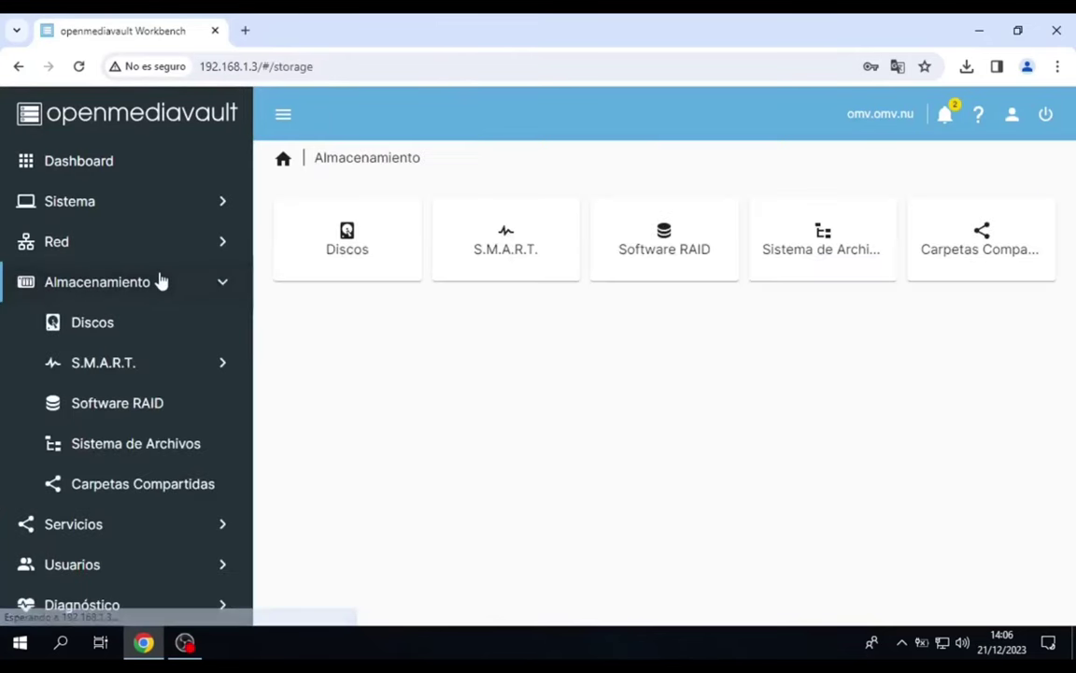
{"action": "left_click", "coordinate": [110, 332]}
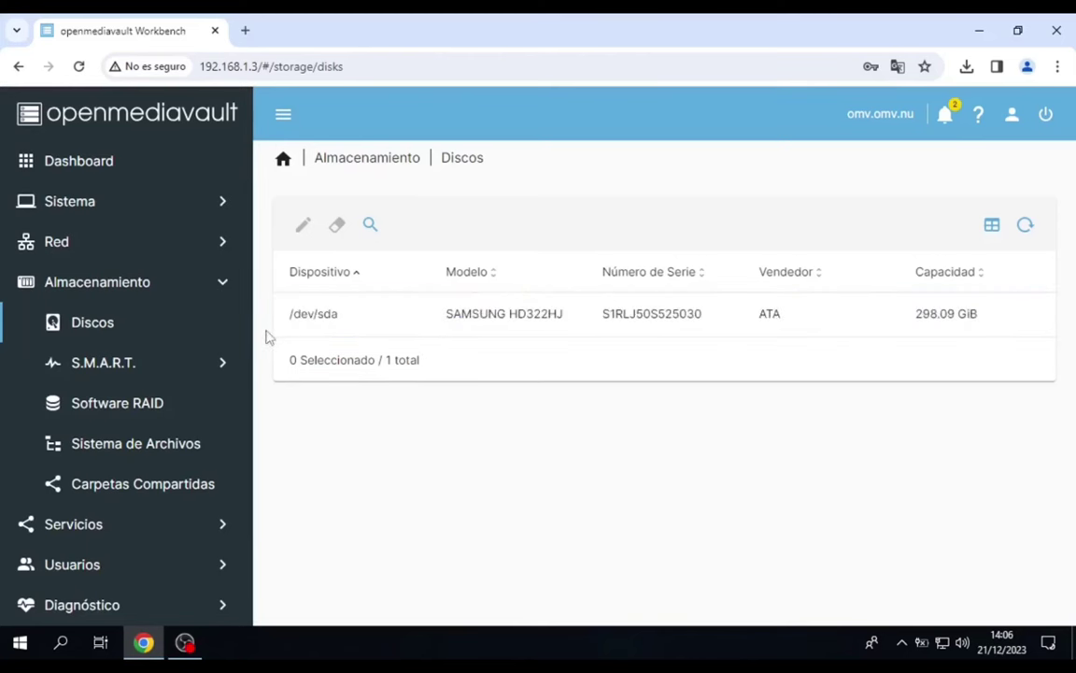
{"action": "left_click", "coordinate": [223, 293]}
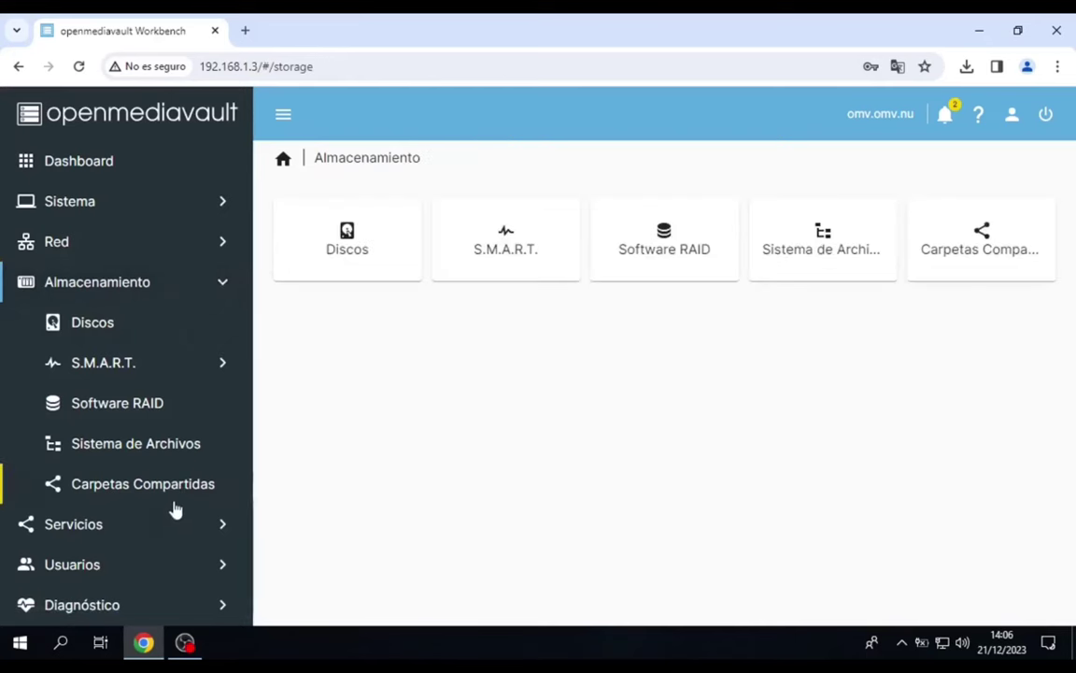
{"action": "left_click", "coordinate": [204, 283]}
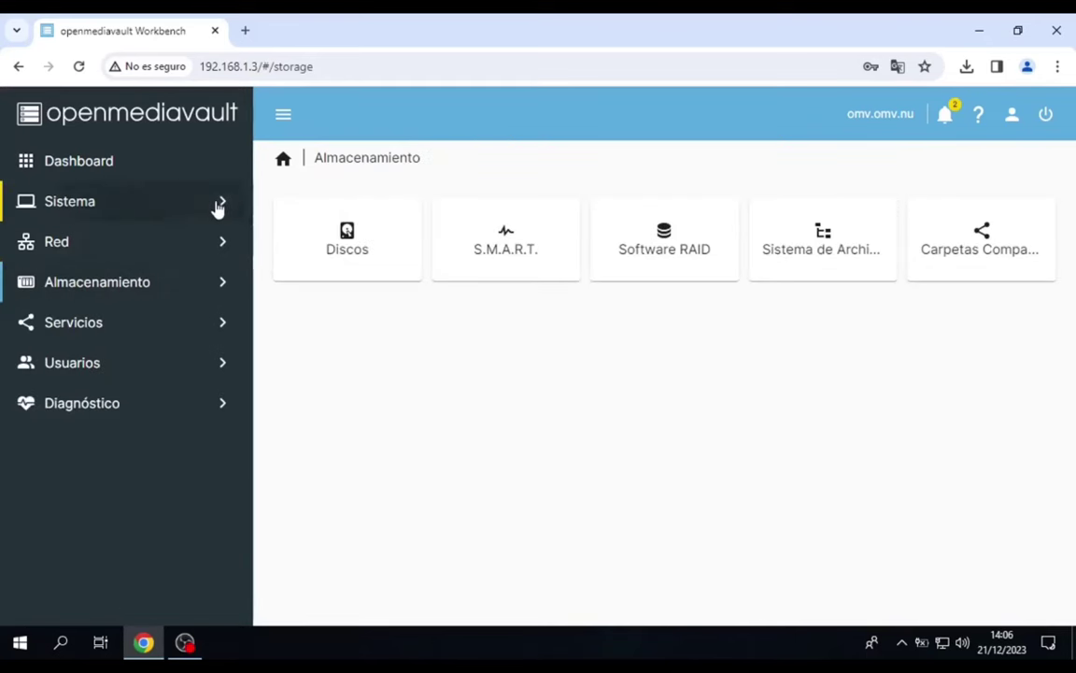
Open the system's Plugins page, filter it by "share" and look through the matches for openmediavault-sharerootfs.
{"action": "left_click", "coordinate": [217, 204]}
{"action": "left_click", "coordinate": [122, 566]}
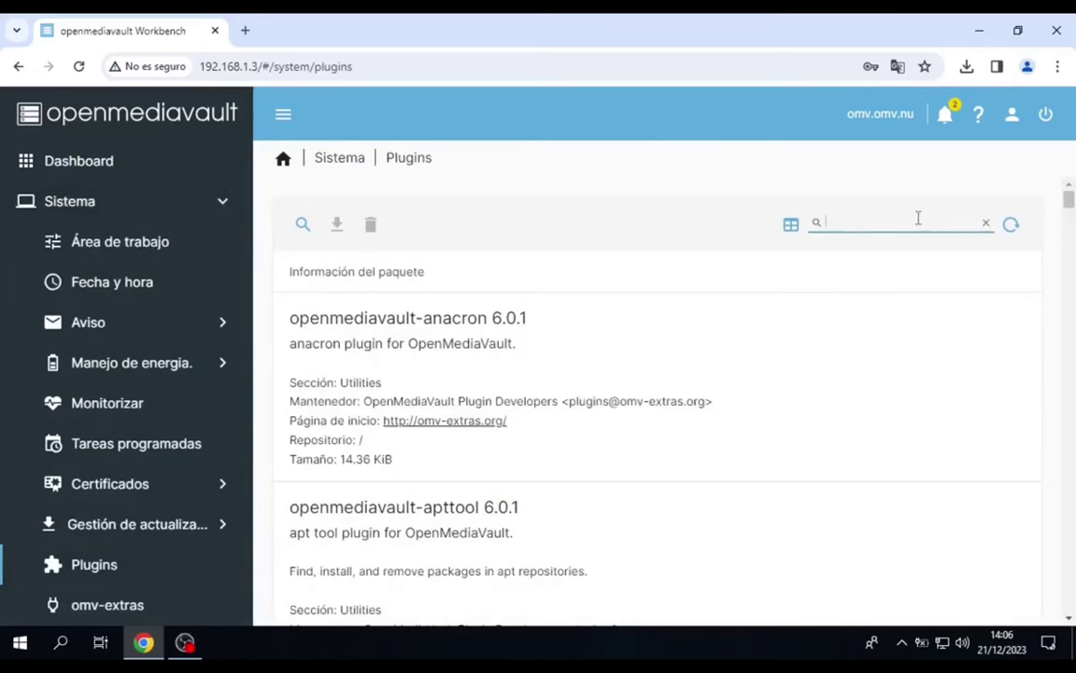
{"action": "type", "text": "share"}
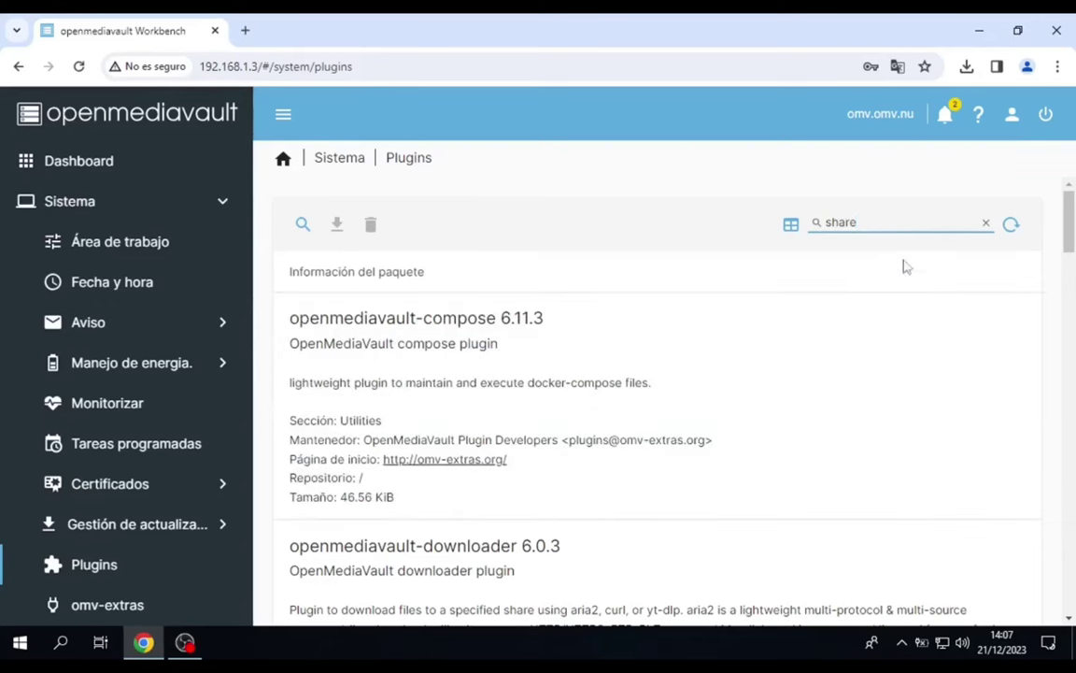
{"action": "left_click", "coordinate": [812, 385]}
{"action": "scroll", "coordinate": [812, 387], "scroll_direction": "down", "scroll_amount": 2}
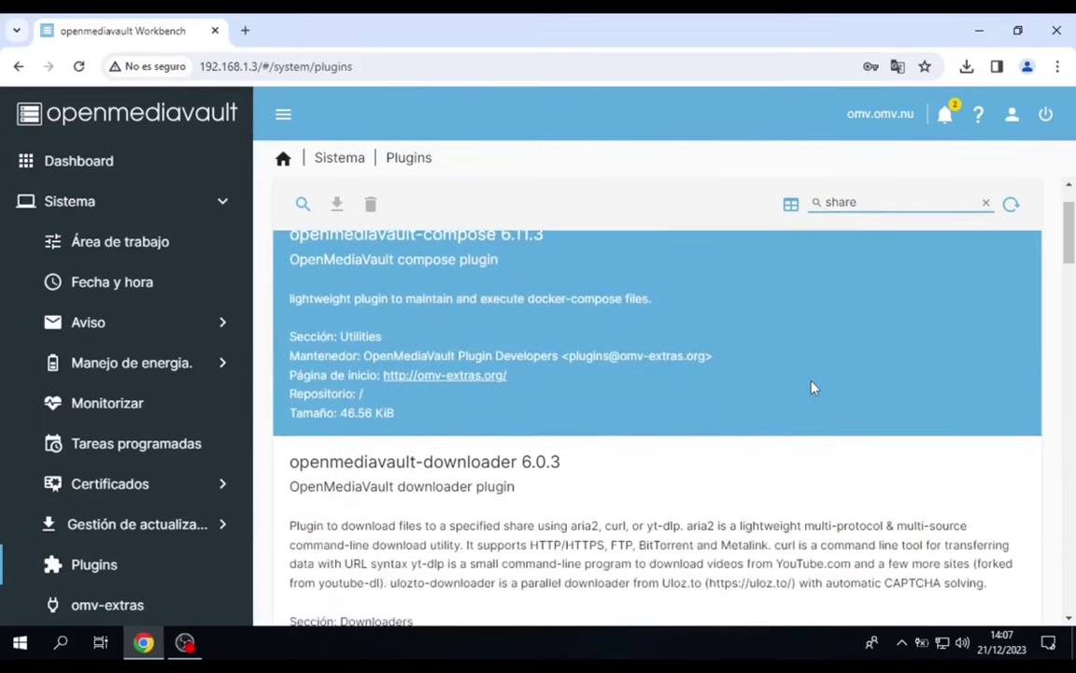
{"action": "left_click", "coordinate": [812, 387]}
{"action": "scroll", "coordinate": [812, 387], "scroll_direction": "down", "scroll_amount": 4}
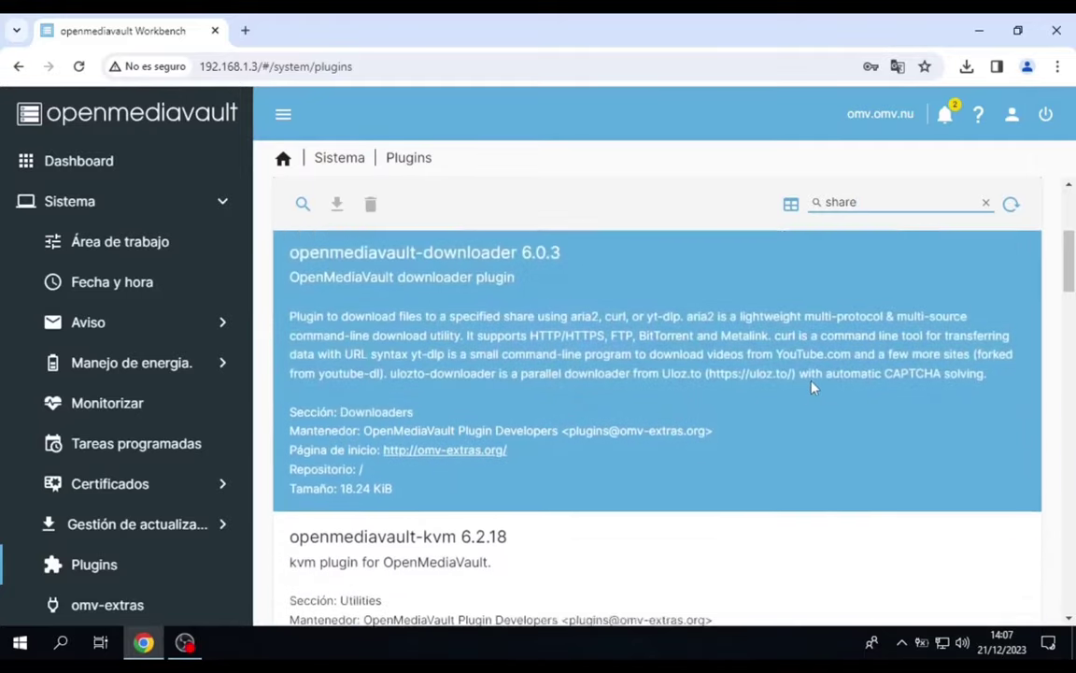
{"action": "left_click", "coordinate": [812, 387]}
{"action": "scroll", "coordinate": [811, 387], "scroll_direction": "down", "scroll_amount": 3}
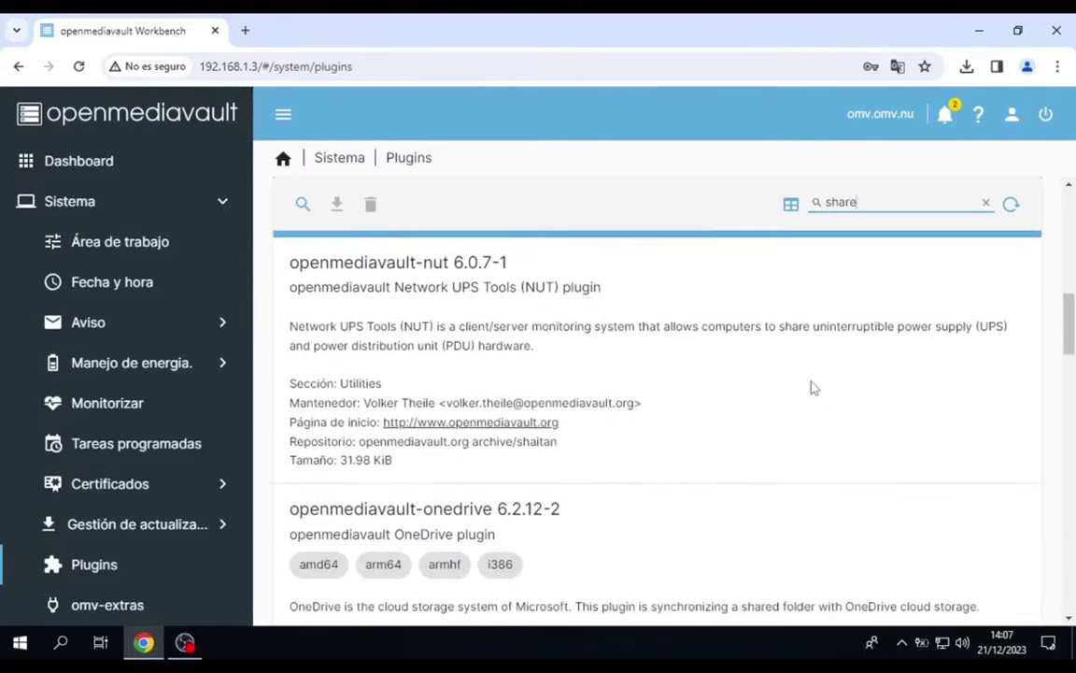
{"action": "left_click", "coordinate": [812, 386]}
{"action": "scroll", "coordinate": [812, 387], "scroll_direction": "down", "scroll_amount": 6}
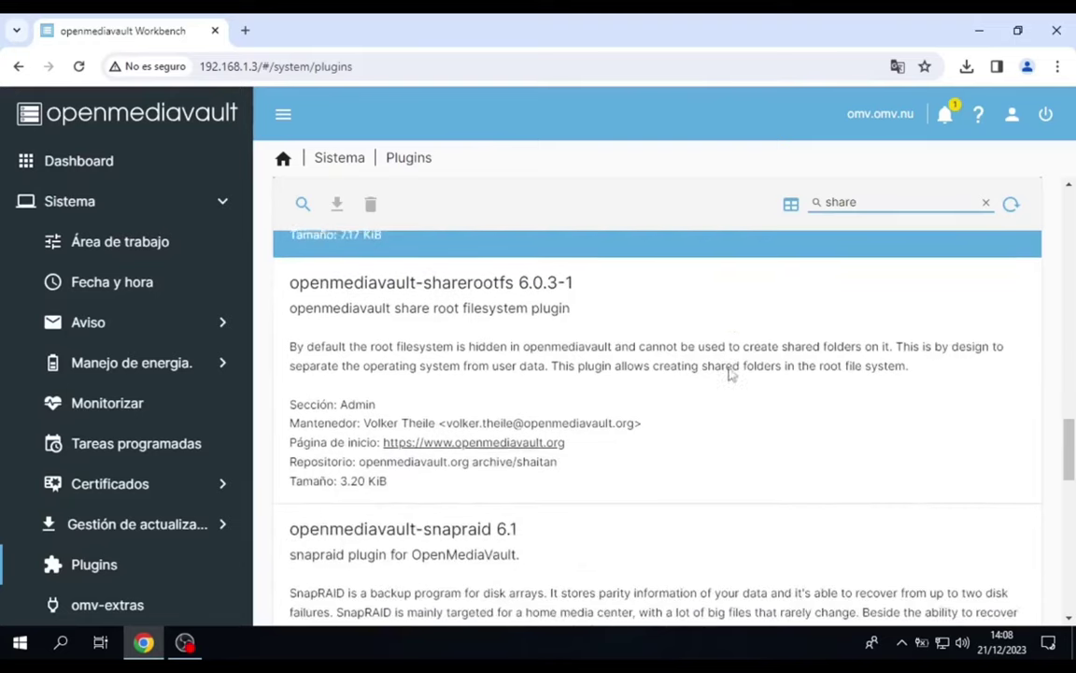
Select the openmediavault-sharerootfs 6.0.3-1 plugin, install it and confirm the installation.
{"action": "left_click", "coordinate": [731, 372]}
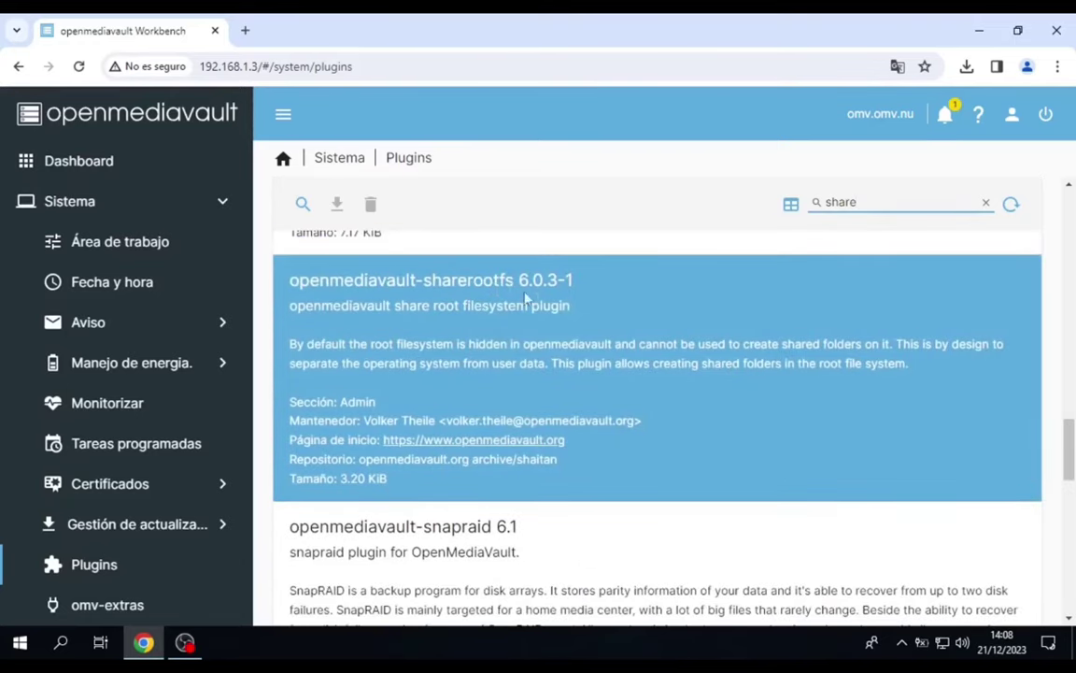
{"action": "left_click", "coordinate": [558, 389]}
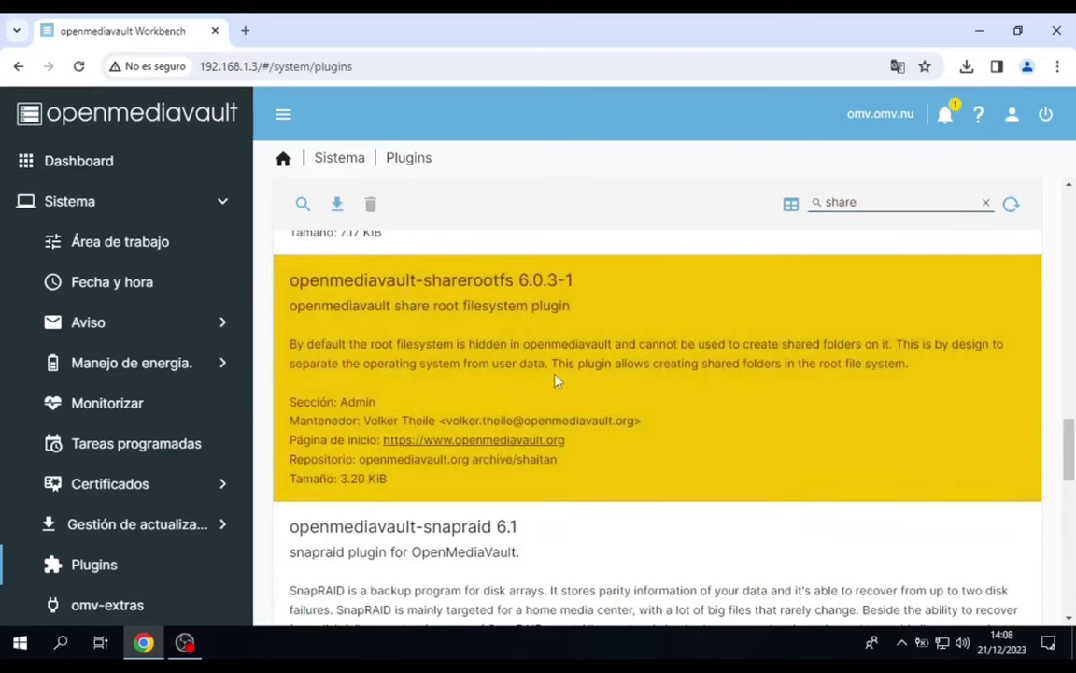
{"action": "left_click", "coordinate": [340, 209]}
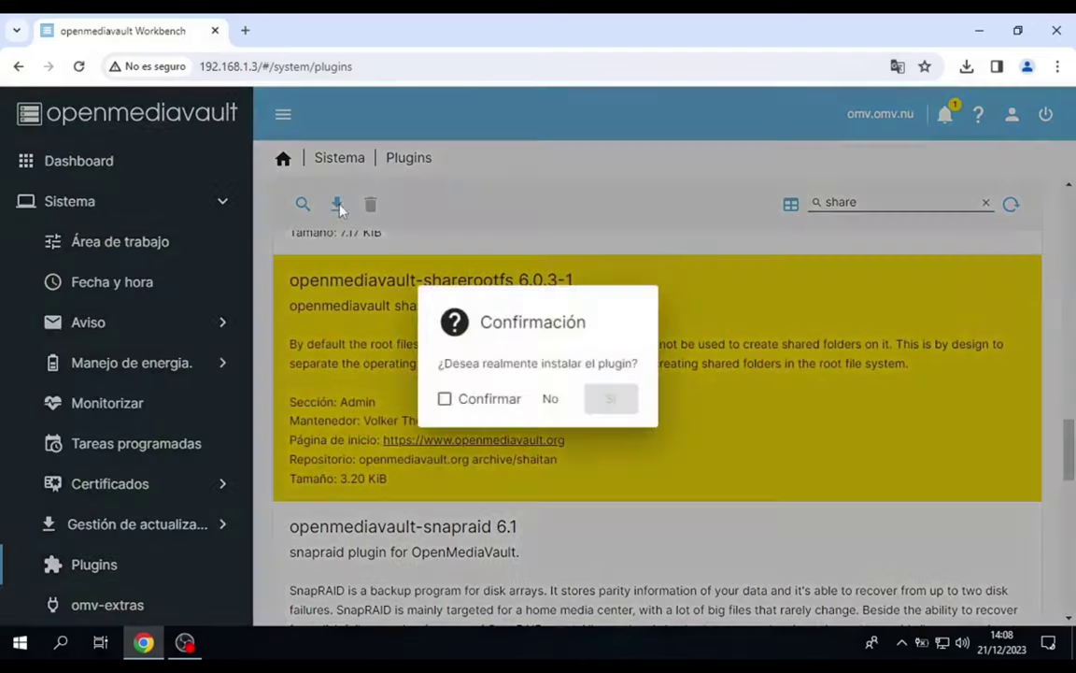
{"action": "left_click", "coordinate": [481, 401]}
{"action": "left_click", "coordinate": [609, 398]}
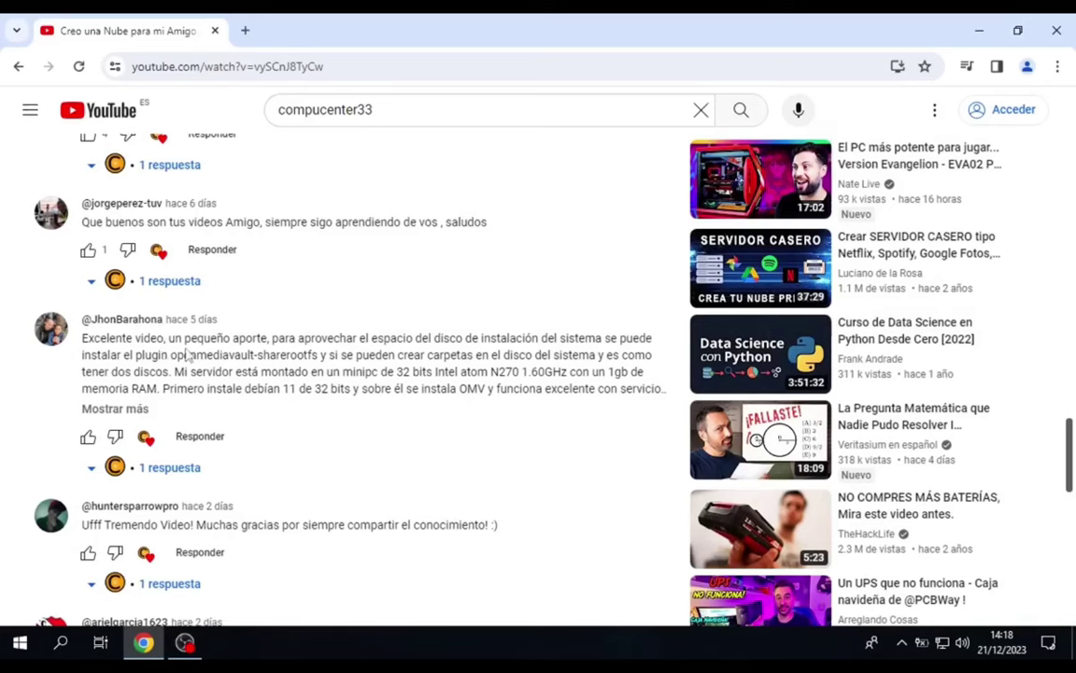
{"action": "left_click_drag", "start_coordinate": [170, 355], "coordinate": [322, 355]}
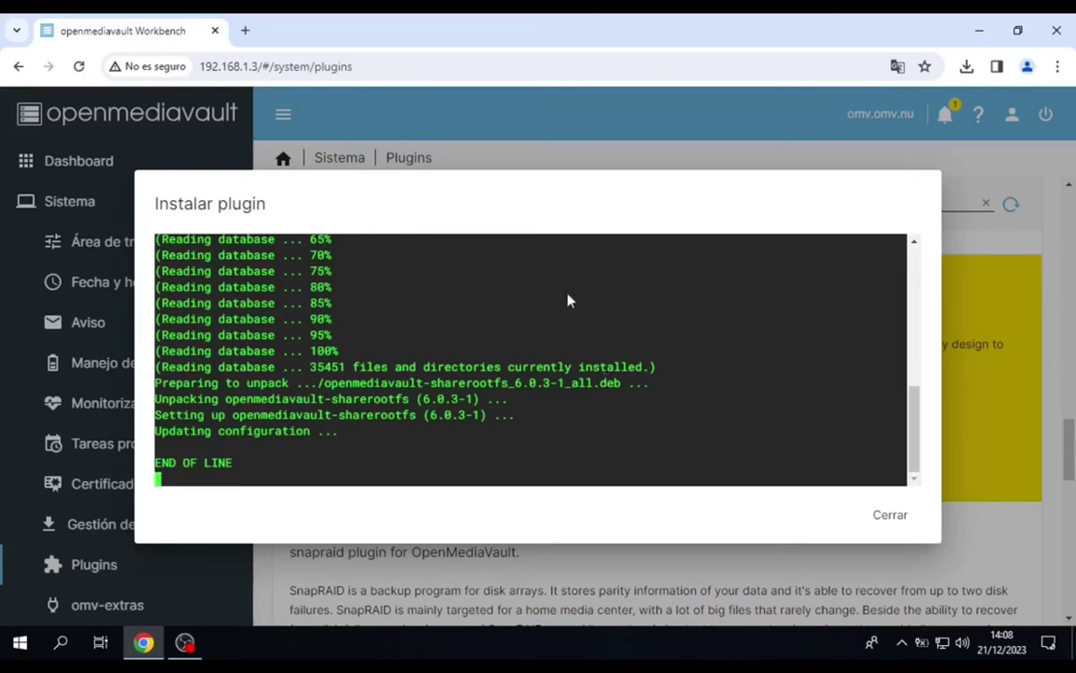
{"action": "triple_click", "coordinate": [528, 206]}
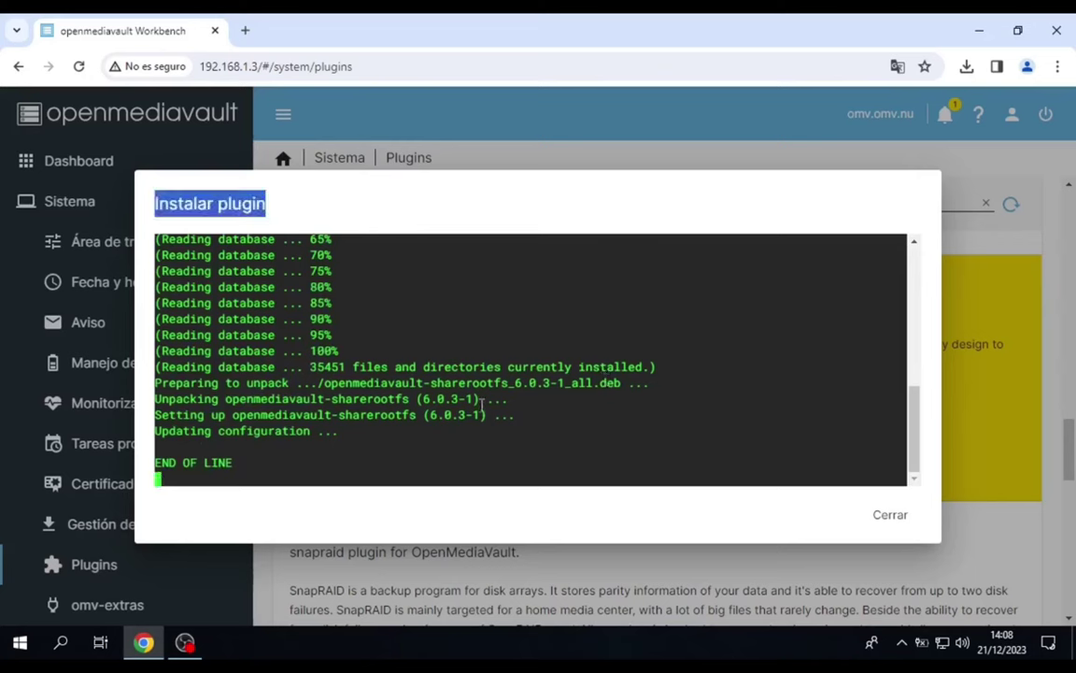
Close the plugin installation output and reload the Workbench.
{"action": "left_click", "coordinate": [442, 477]}
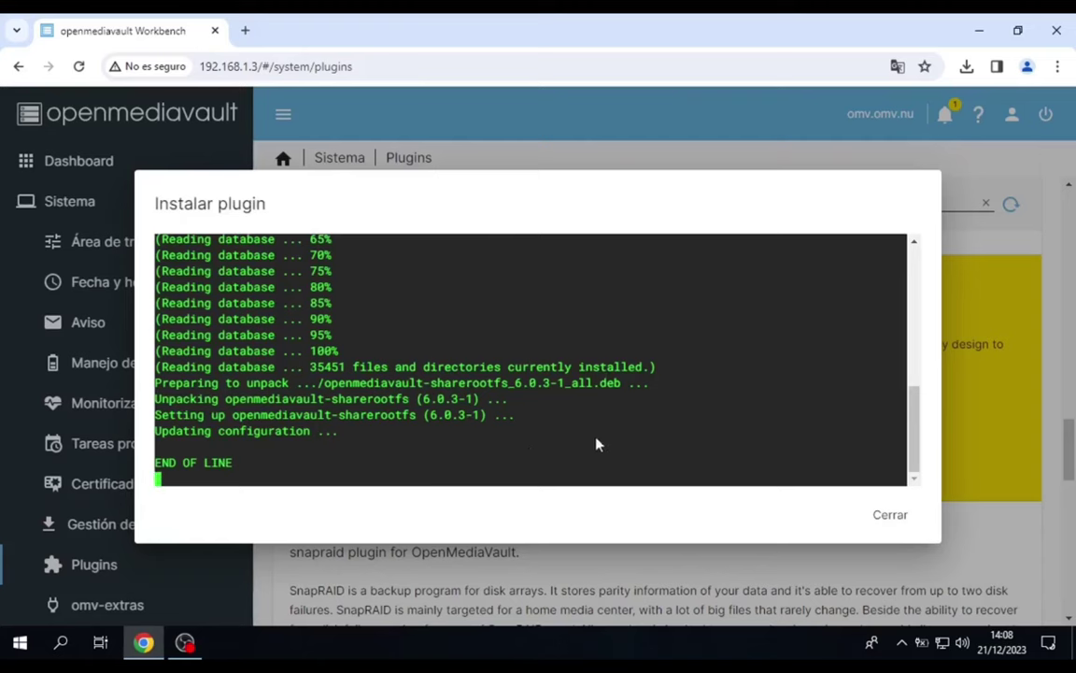
{"action": "left_click", "coordinate": [892, 516]}
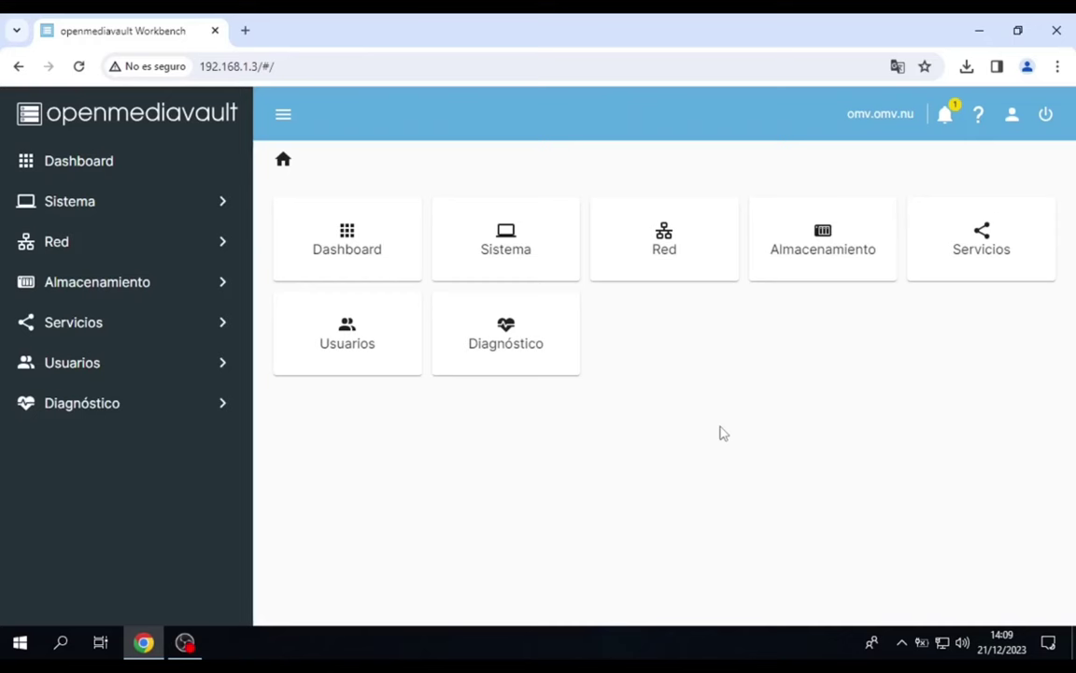
{"action": "key", "text": "F5"}
Review the server's file systems under Almacenamiento, Sistema de Archivos.
{"action": "left_click", "coordinate": [194, 290]}
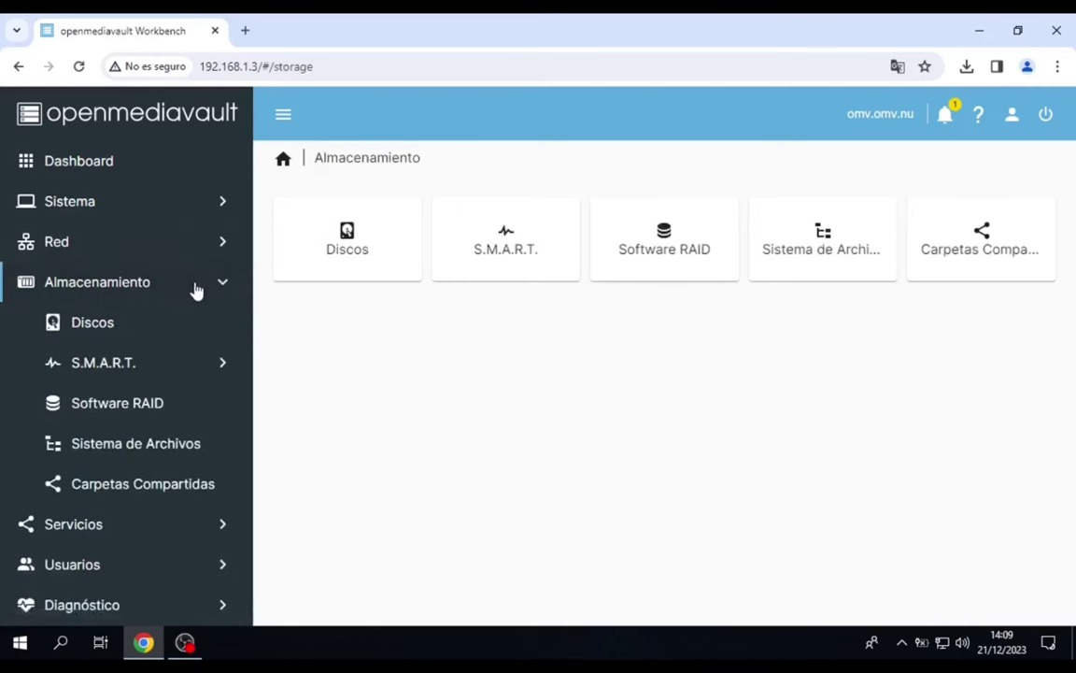
{"action": "left_click", "coordinate": [193, 452]}
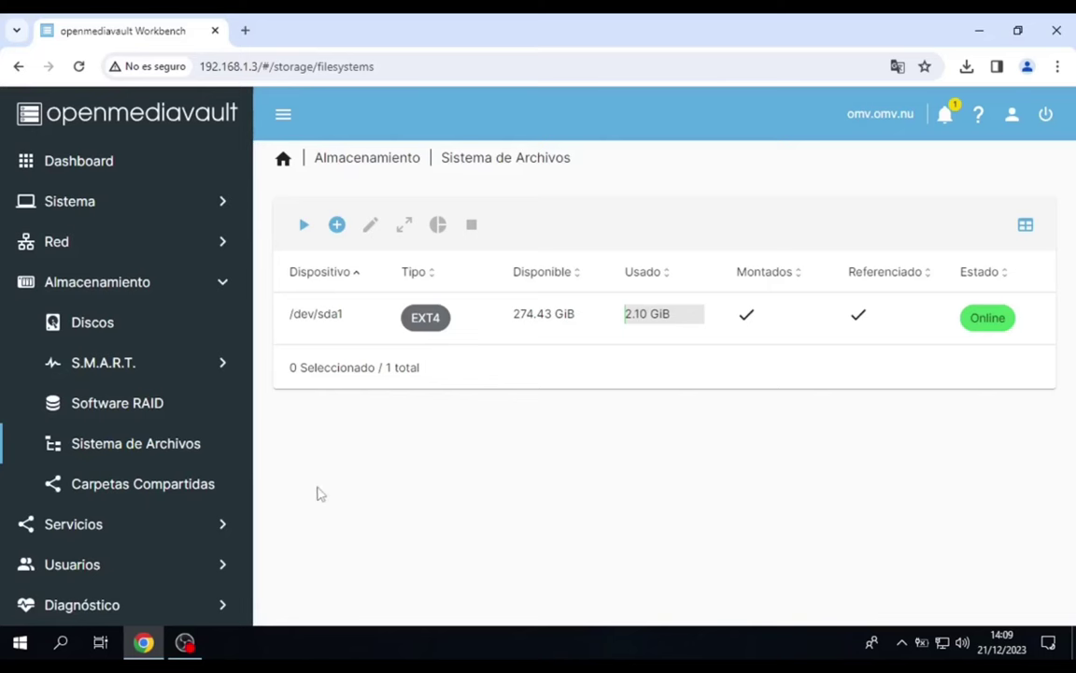
Try to create a shared folder named Fotos on /dev/sda1 with the default permissions, and discard the unsaved form.
{"action": "left_click", "coordinate": [171, 490]}
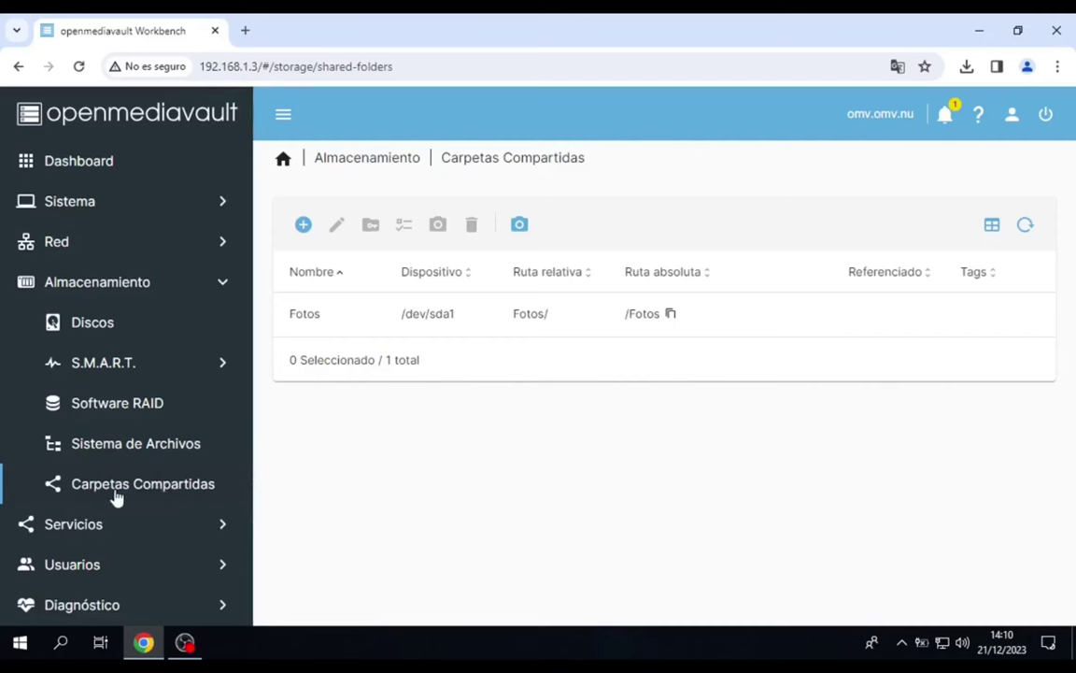
{"action": "left_click", "coordinate": [304, 228]}
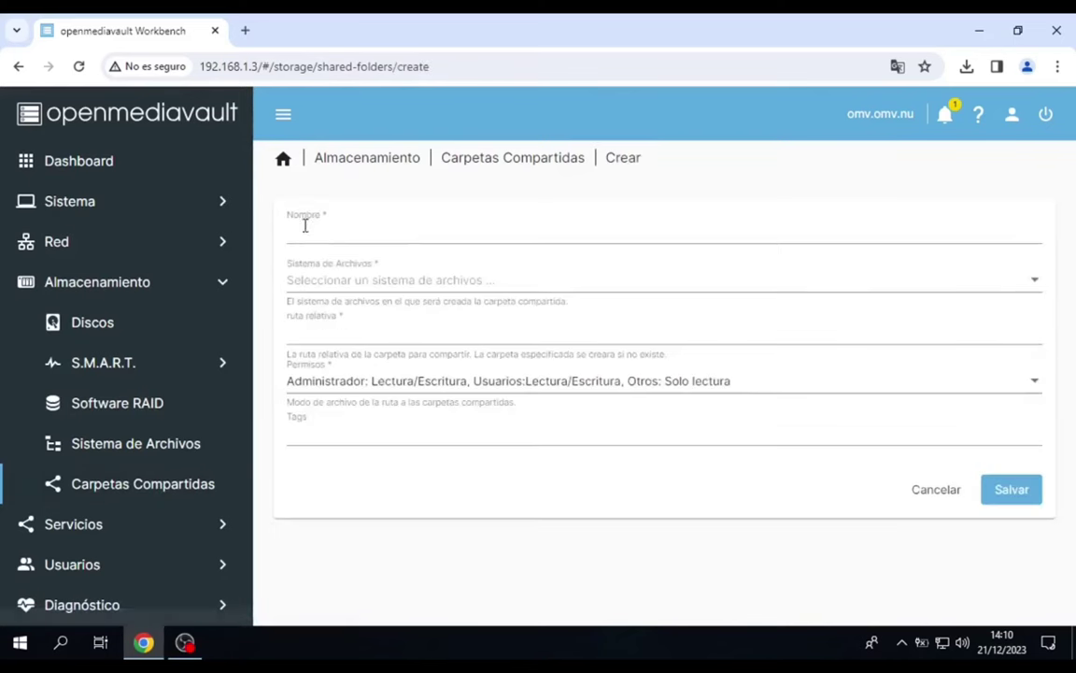
{"action": "left_click", "coordinate": [353, 236]}
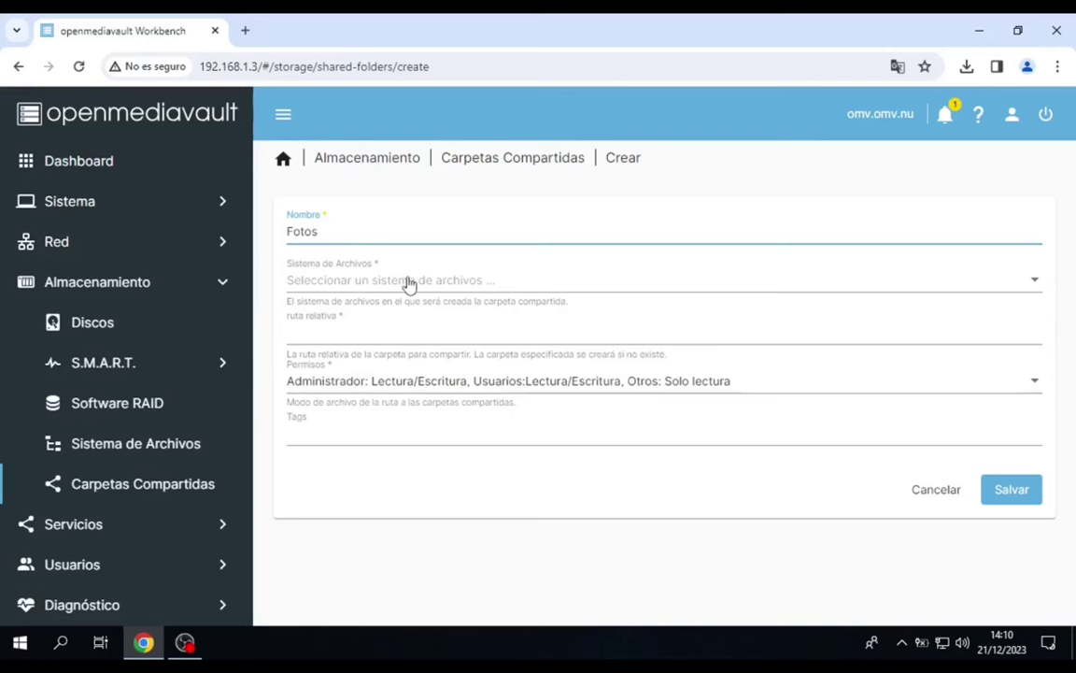
{"action": "left_click", "coordinate": [372, 283]}
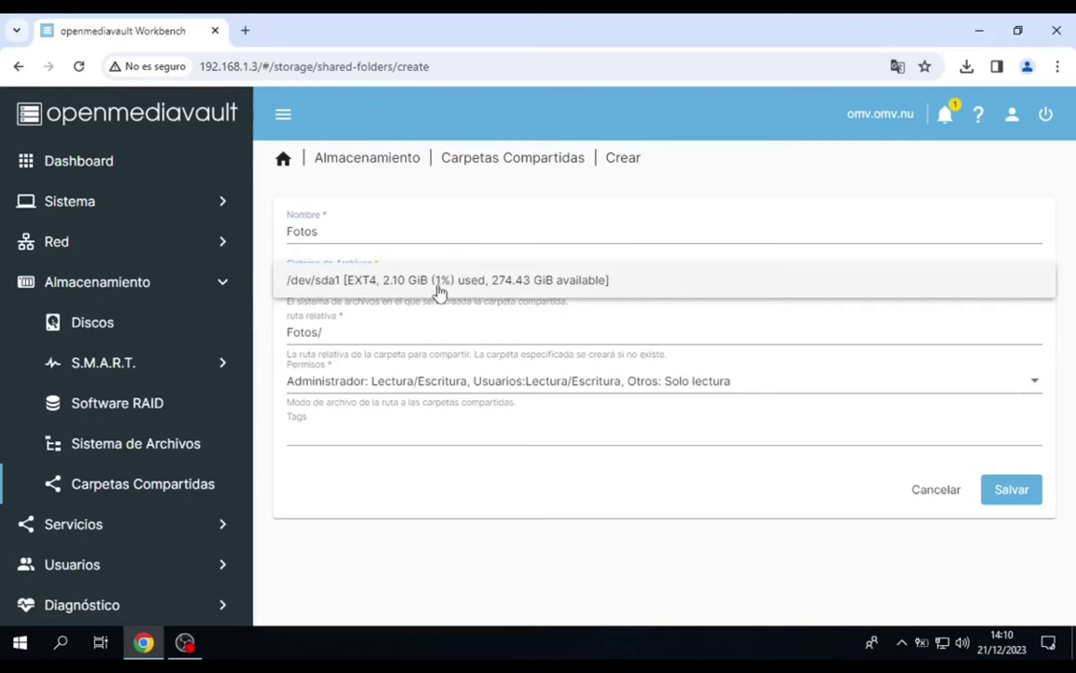
{"action": "left_click", "coordinate": [548, 284]}
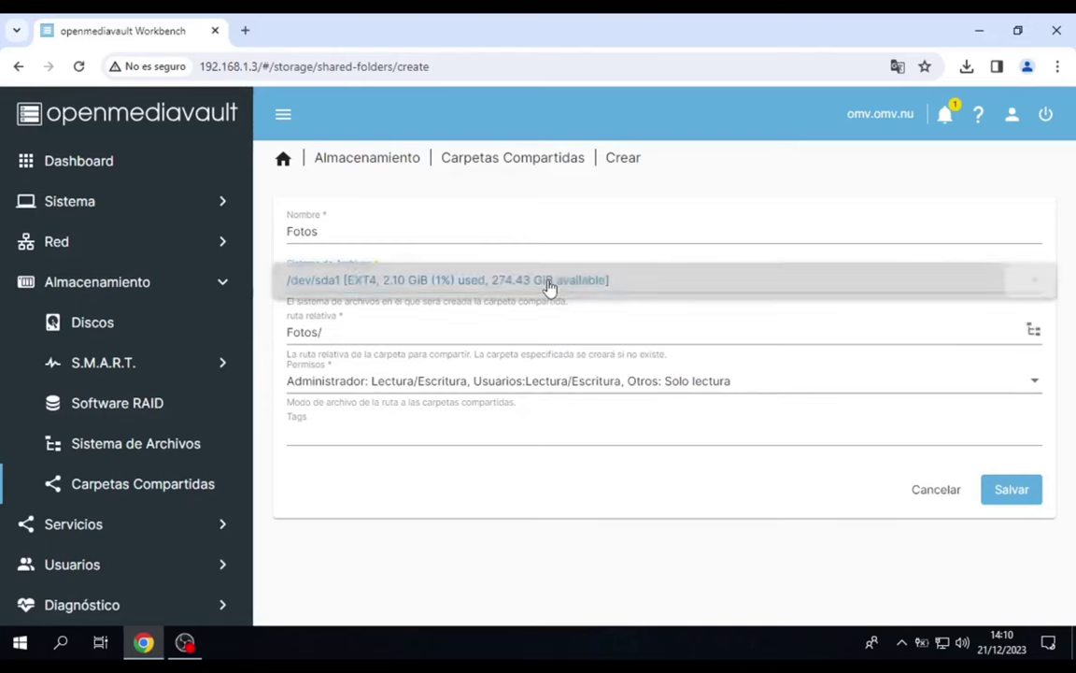
{"action": "left_click", "coordinate": [1009, 493]}
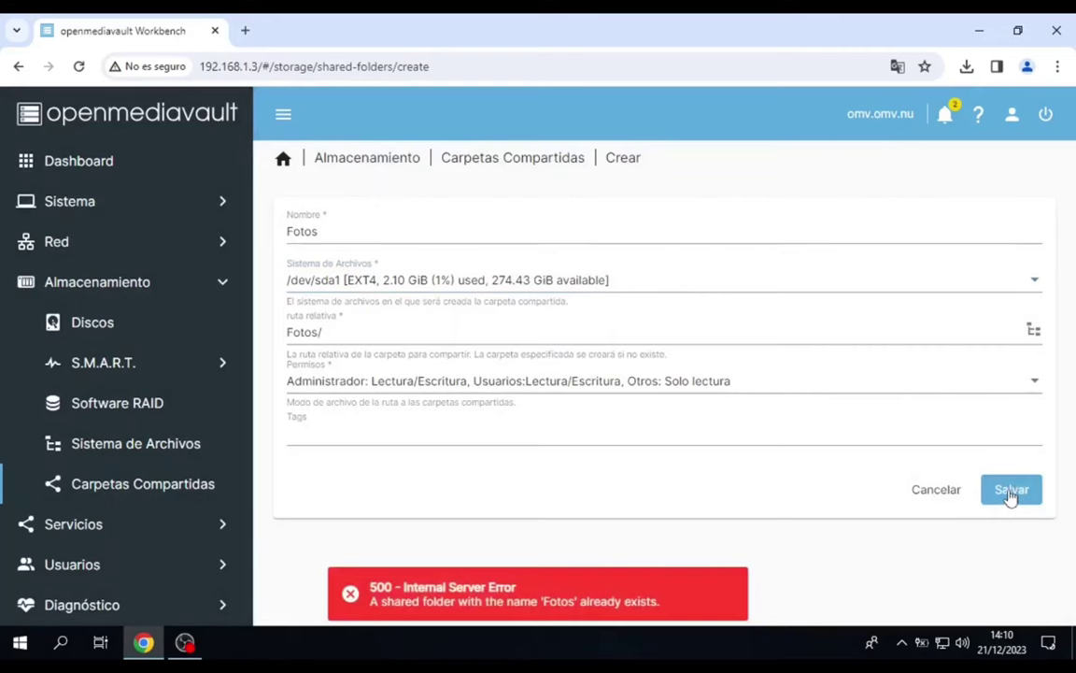
{"action": "left_click", "coordinate": [1011, 493]}
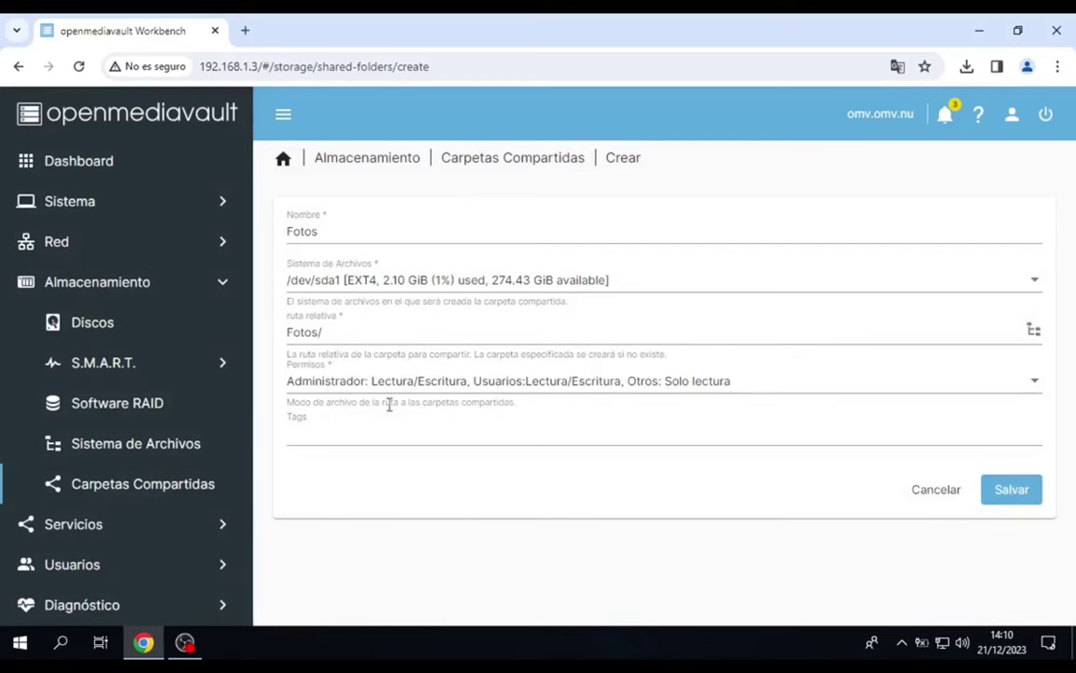
{"action": "left_click", "coordinate": [1009, 489]}
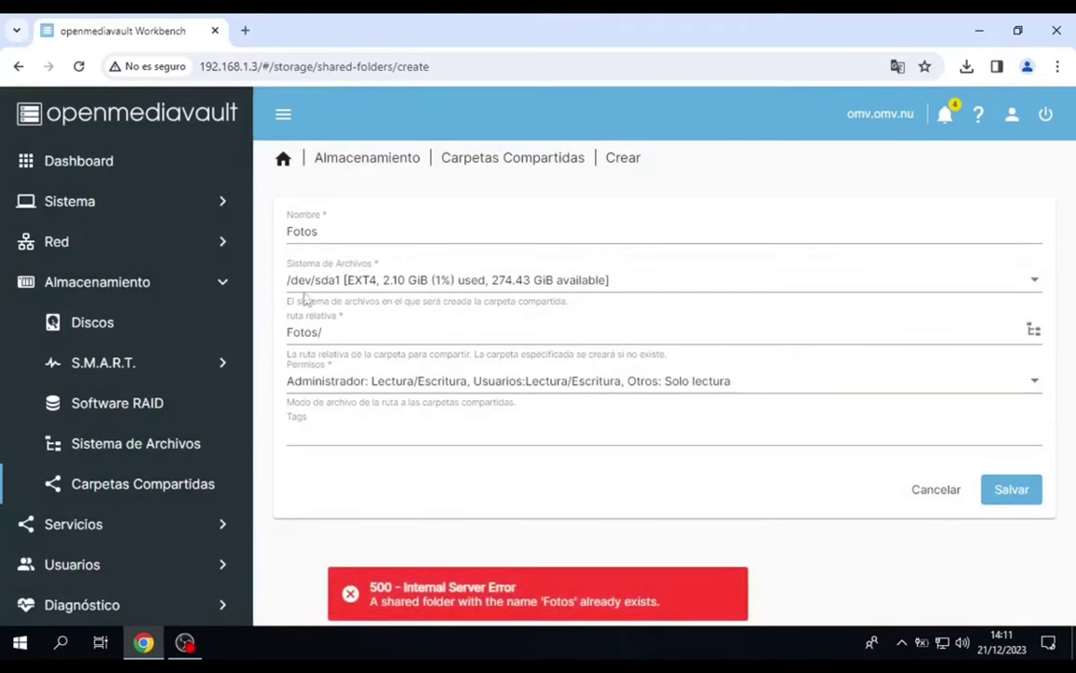
{"action": "left_click", "coordinate": [157, 487]}
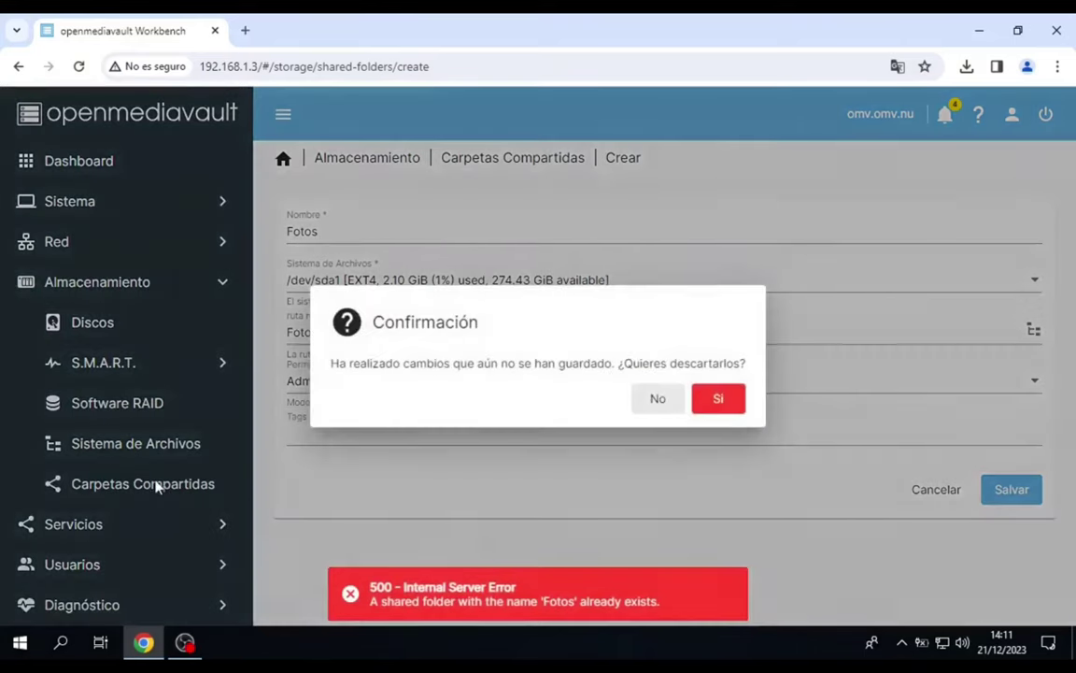
{"action": "left_click", "coordinate": [718, 399]}
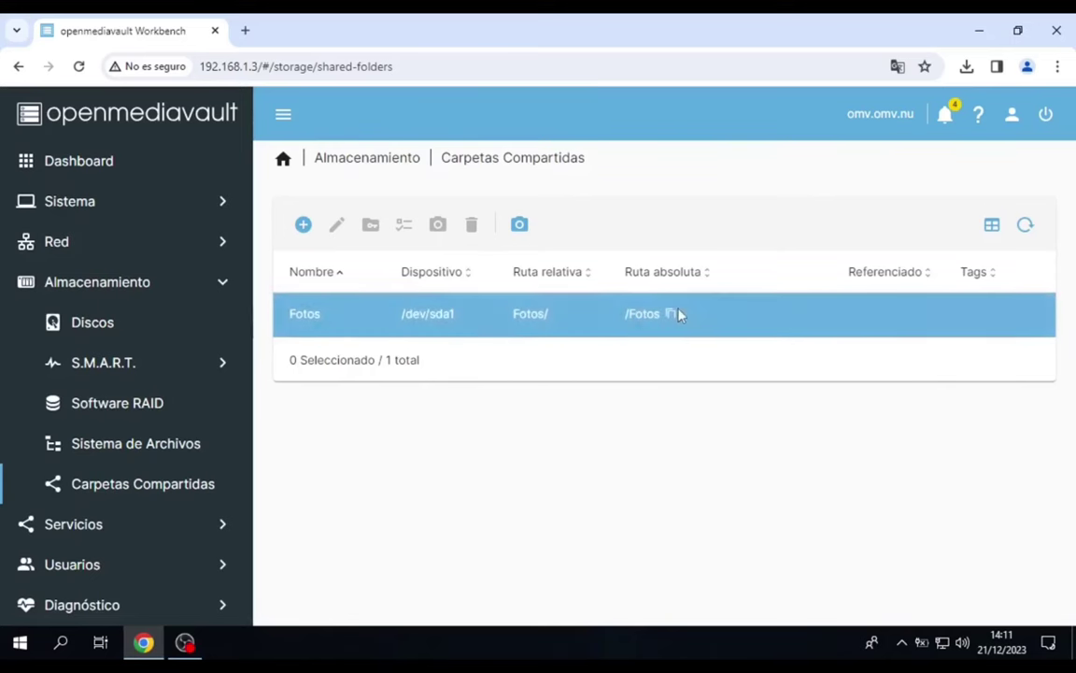
Delete the existing Fotos shared folder and apply the pending configuration changes.
{"action": "left_click", "coordinate": [472, 322]}
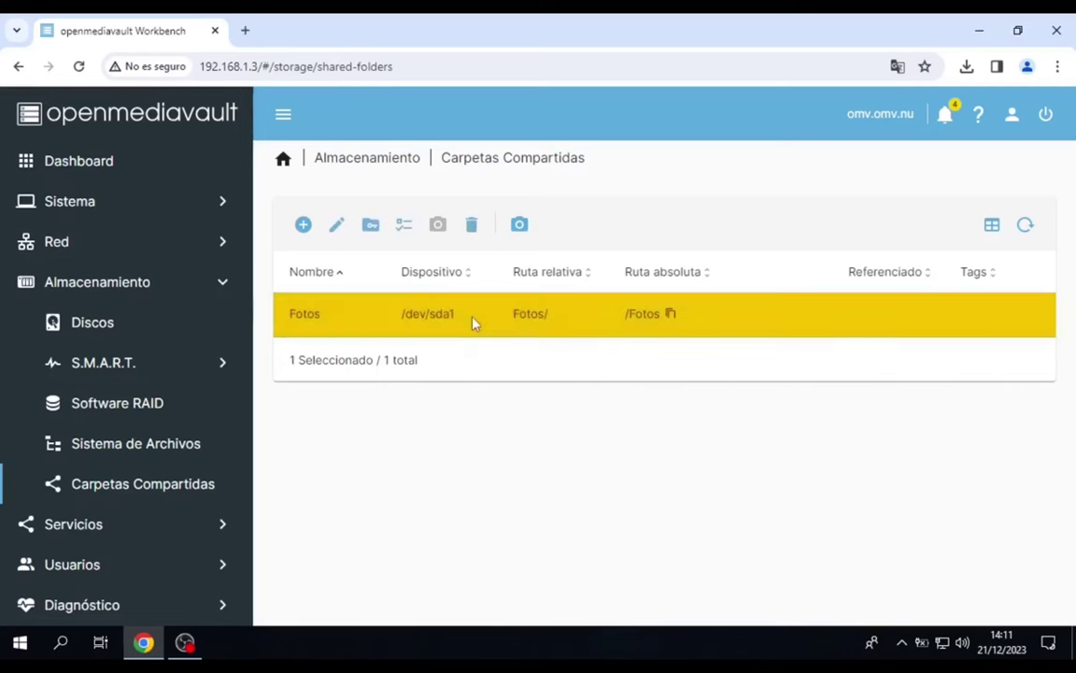
{"action": "left_click", "coordinate": [472, 231]}
{"action": "left_click", "coordinate": [670, 398]}
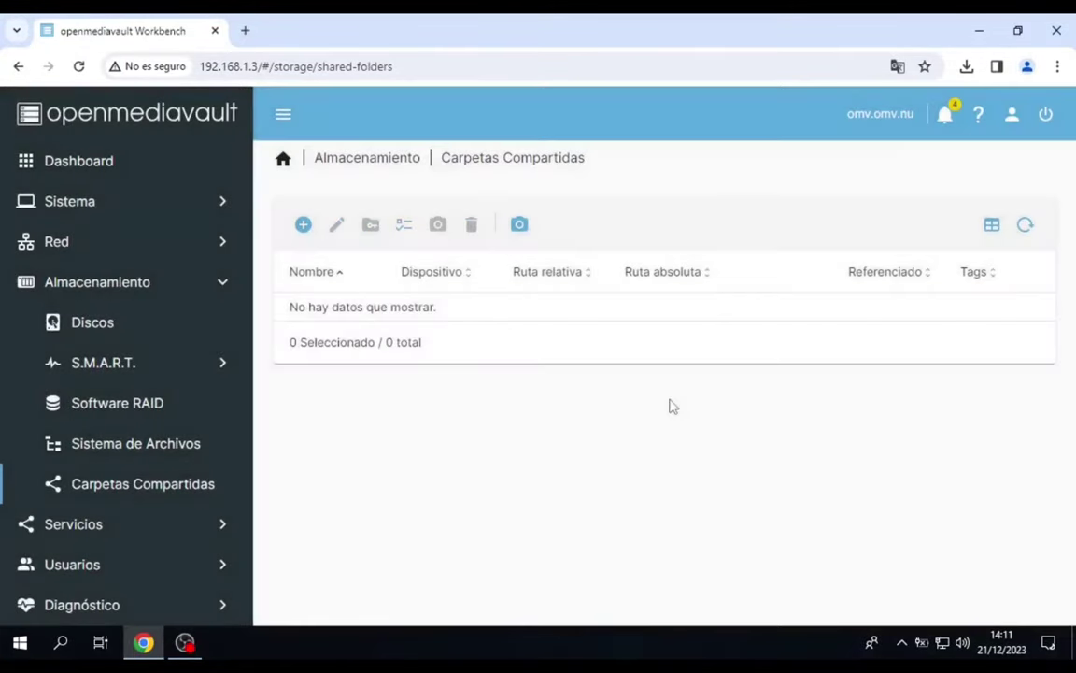
{"action": "left_click", "coordinate": [1031, 185]}
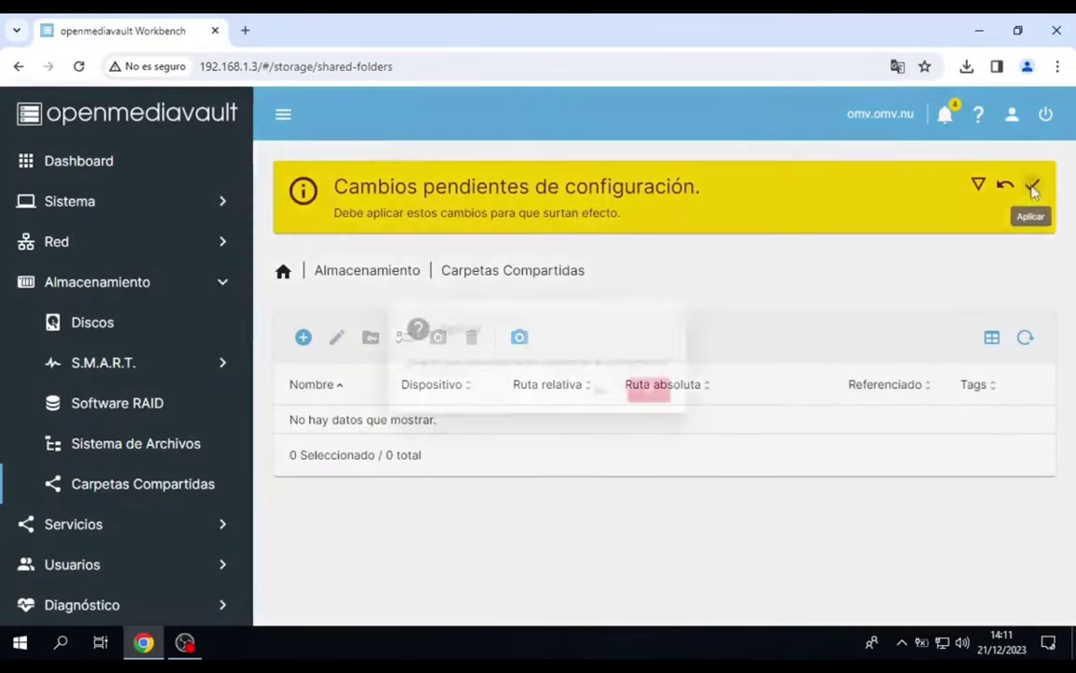
{"action": "left_click", "coordinate": [683, 399]}
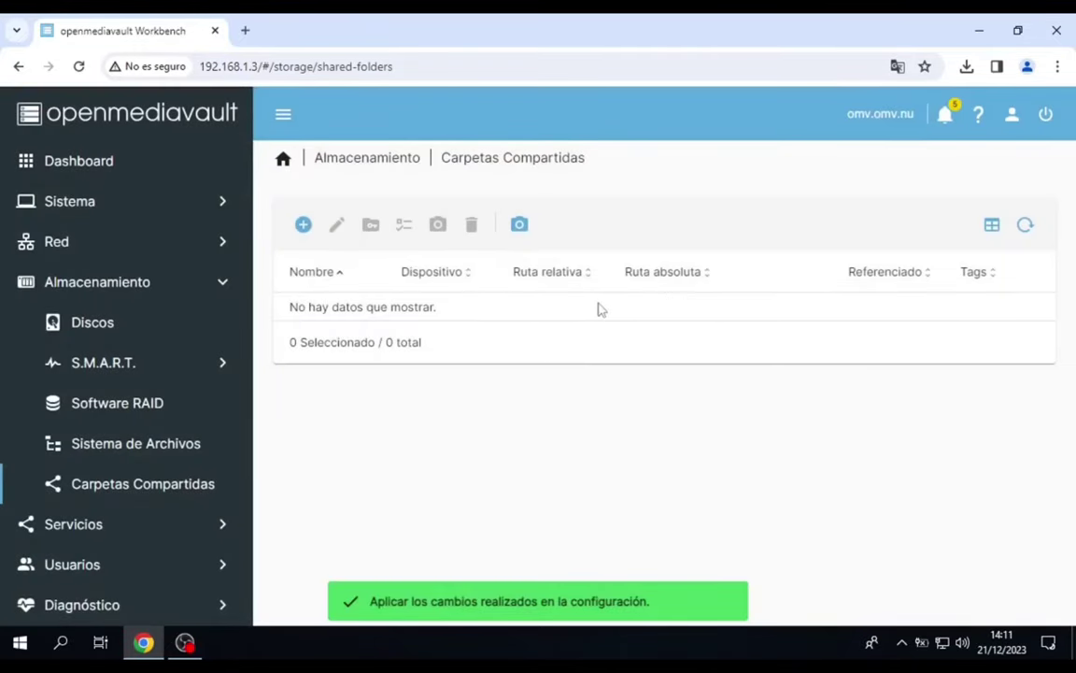
Create a shared folder named Fotos on /dev/sda1 with relative path Fotos/ and default permissions, and apply the configuration changes.
{"action": "left_click", "coordinate": [157, 448]}
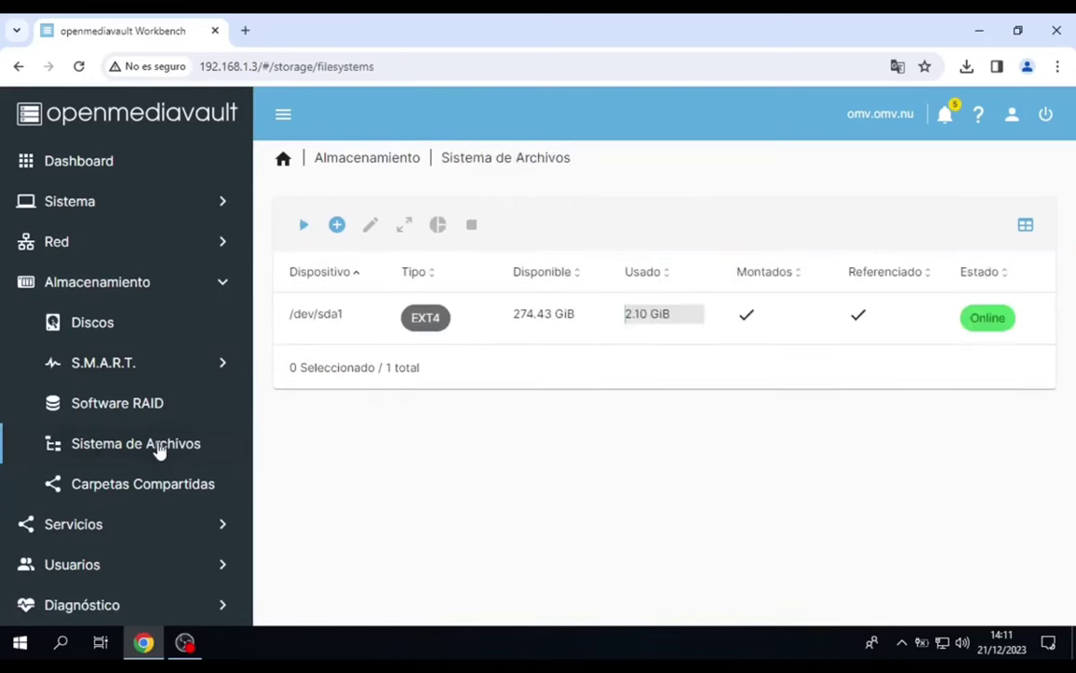
{"action": "left_click", "coordinate": [139, 488]}
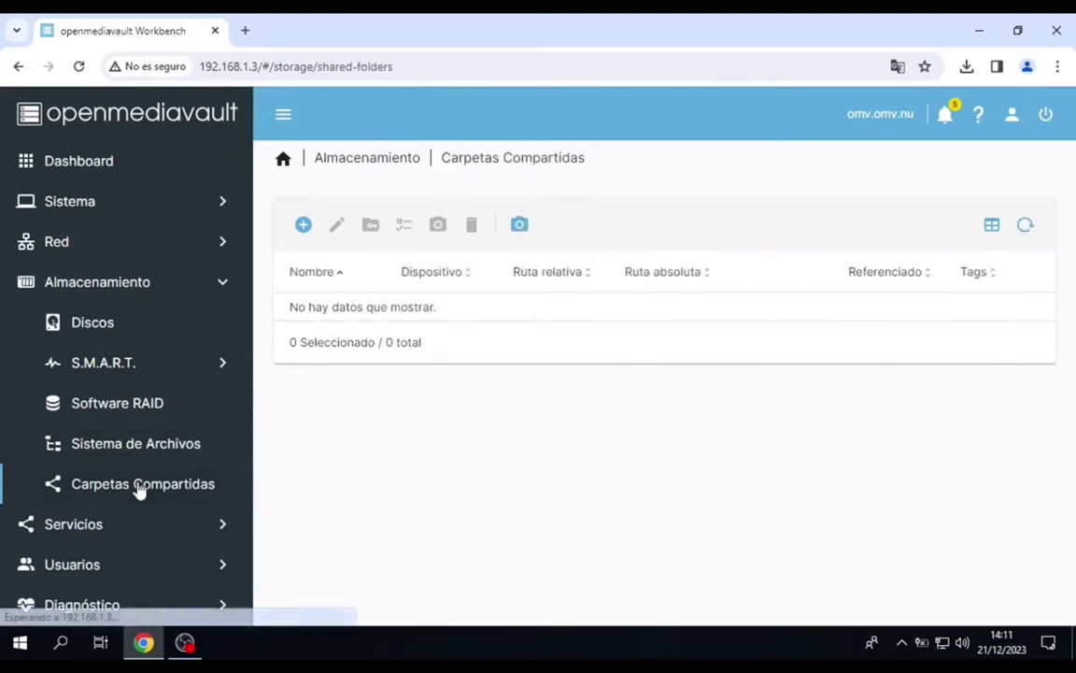
{"action": "left_click", "coordinate": [302, 225]}
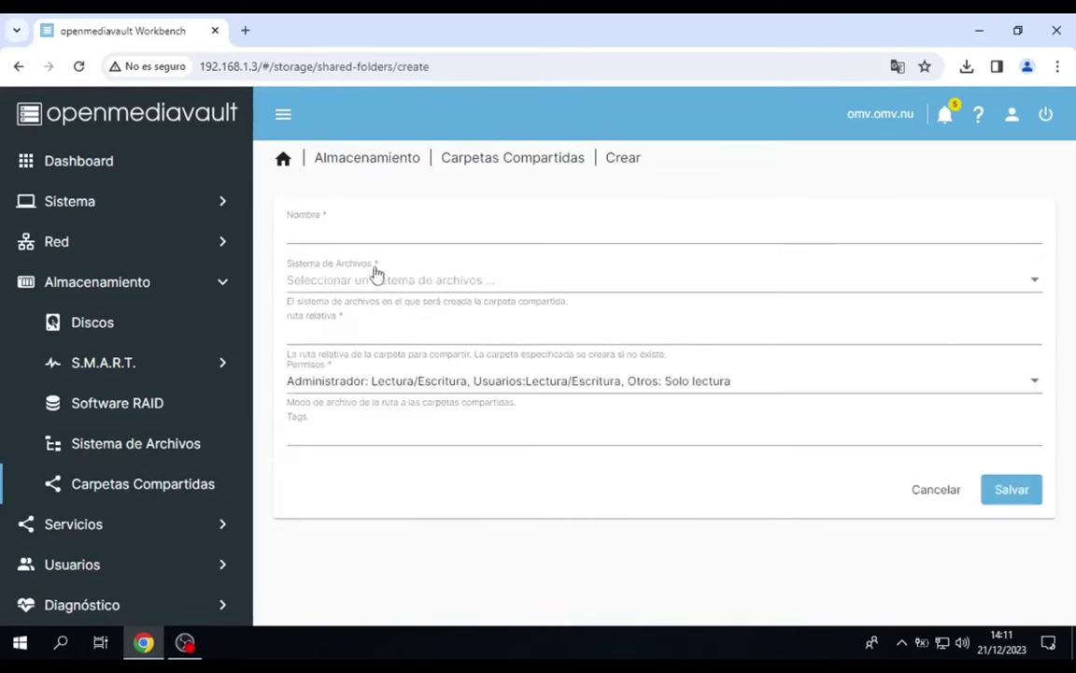
{"action": "left_click", "coordinate": [386, 236]}
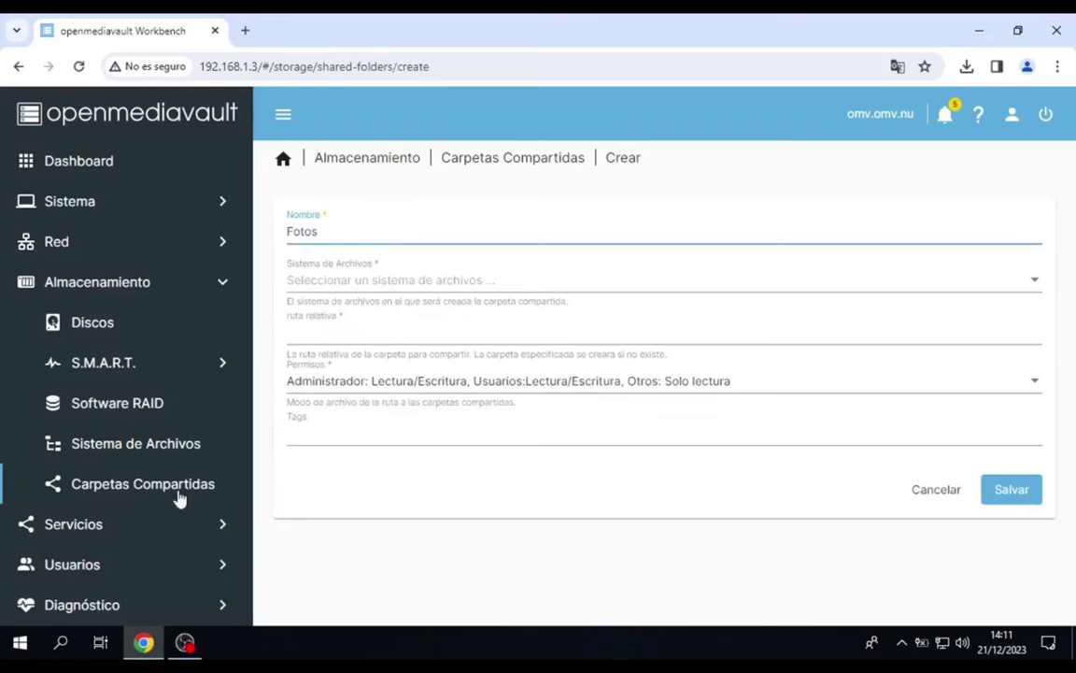
{"action": "left_click", "coordinate": [417, 286]}
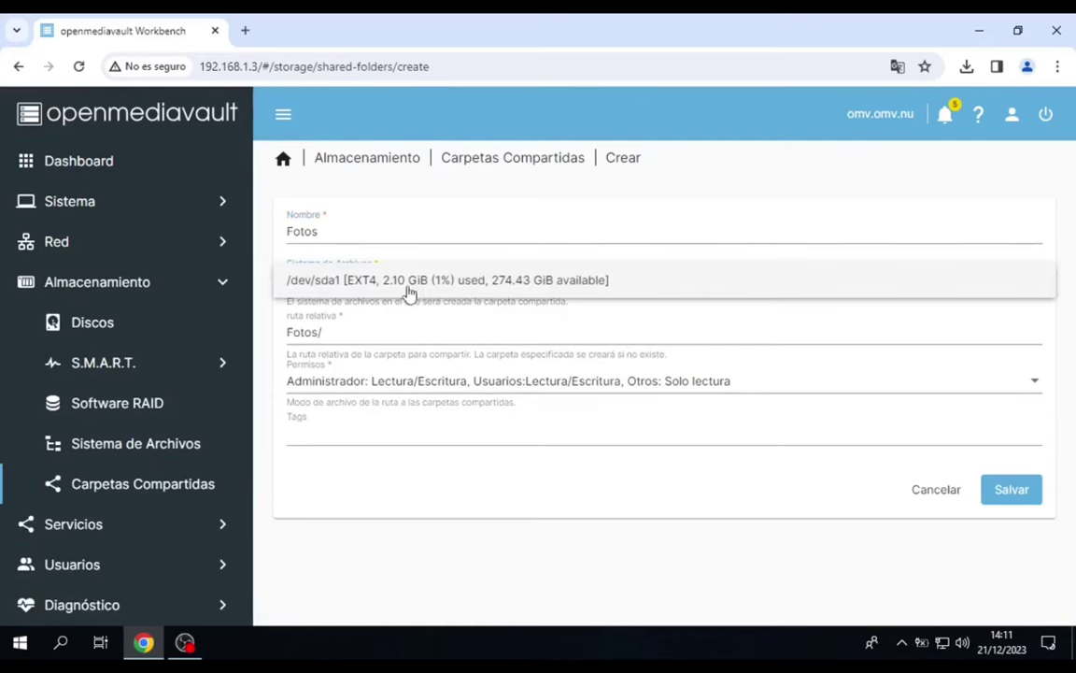
{"action": "left_click", "coordinate": [408, 292]}
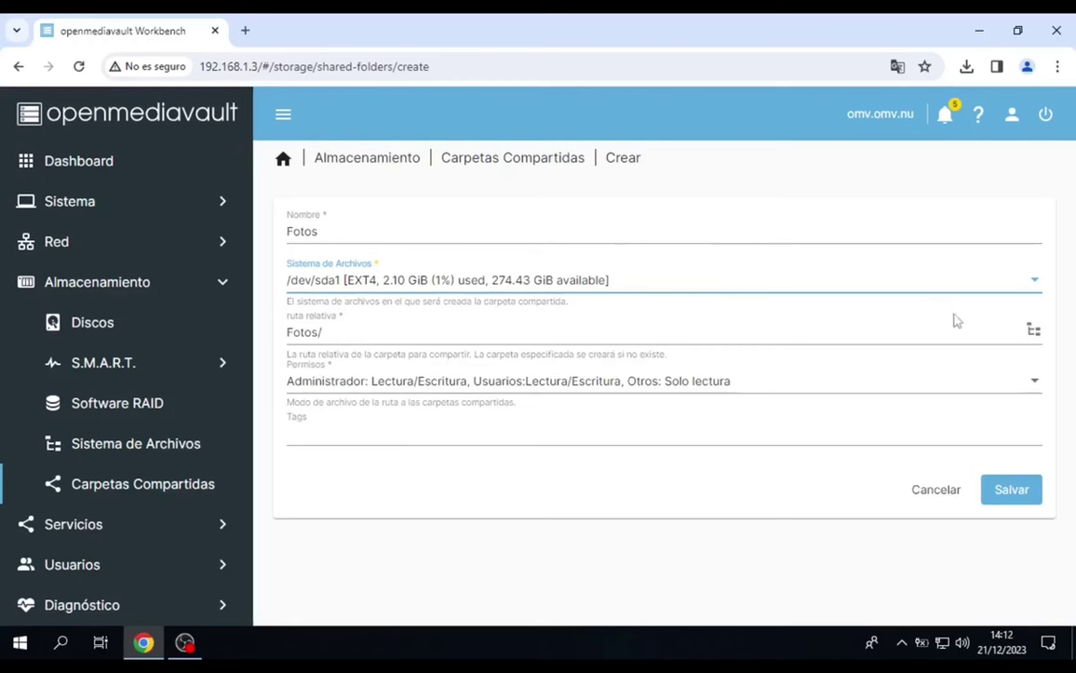
{"action": "left_click", "coordinate": [1015, 497]}
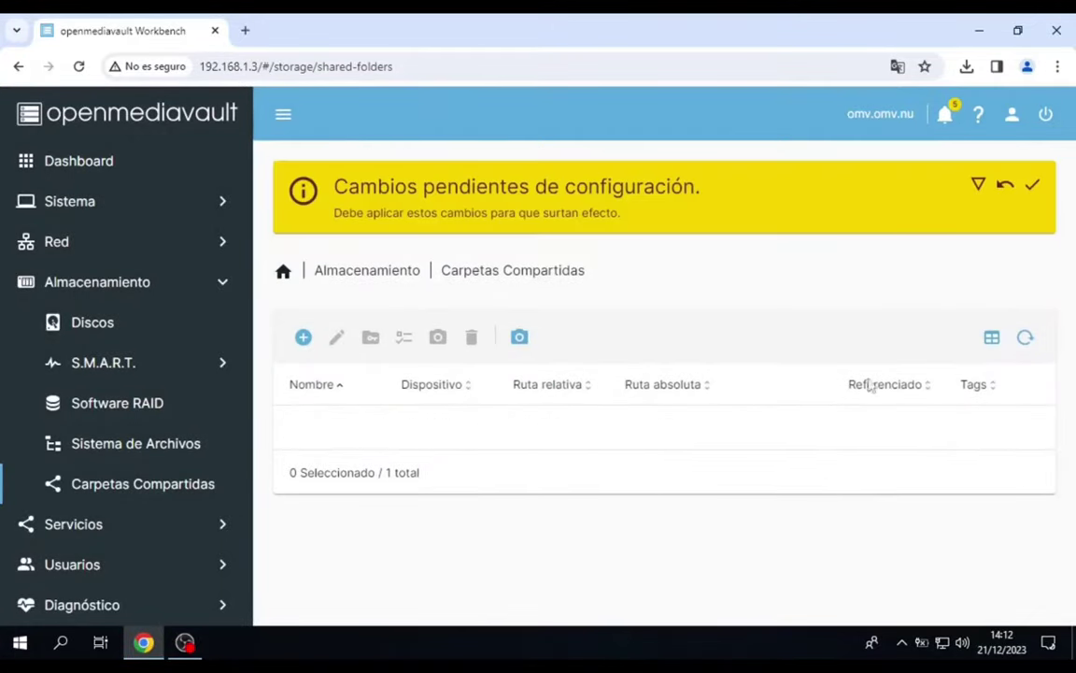
{"action": "left_click", "coordinate": [1032, 184]}
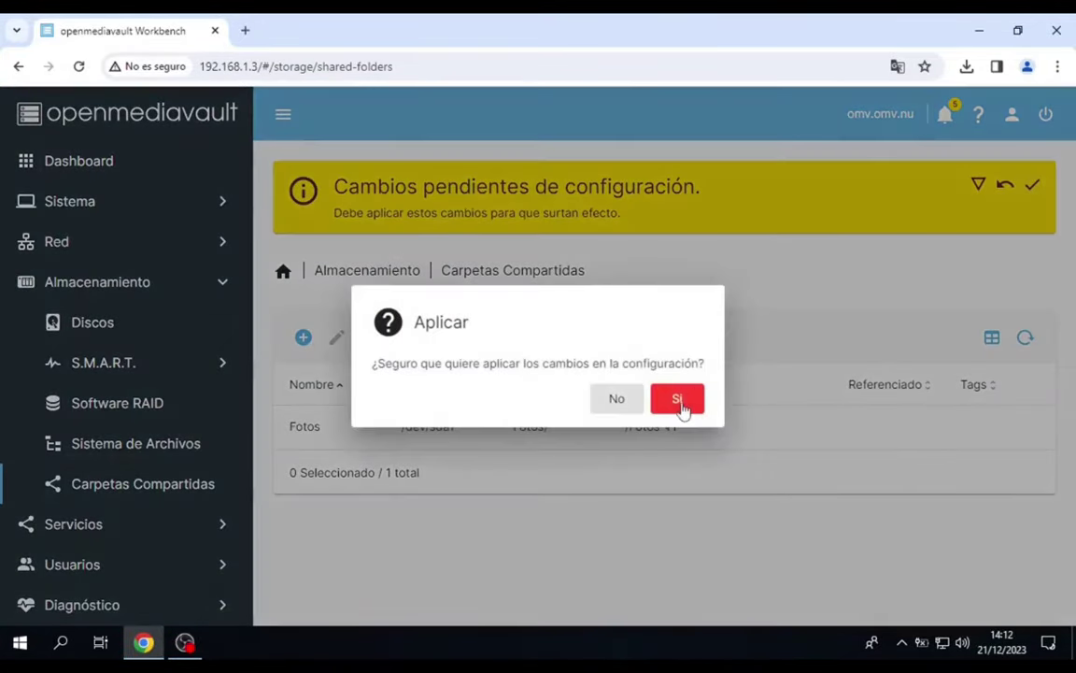
{"action": "left_click", "coordinate": [685, 404]}
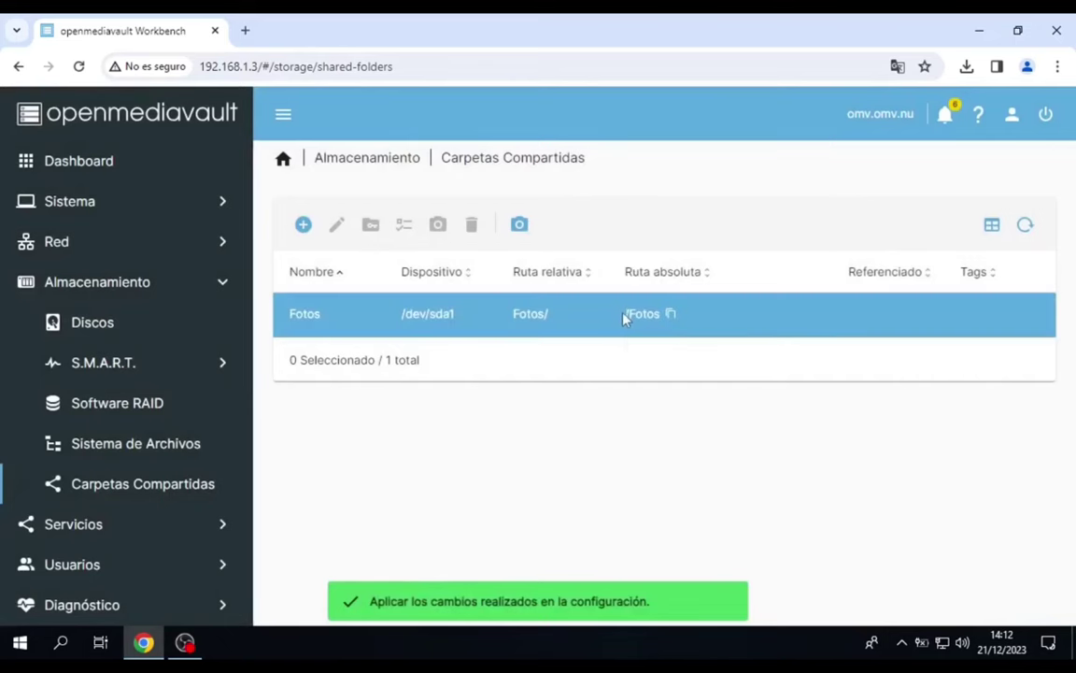
Check the absolute path of the Fotos shared folder in the list.
{"action": "left_click_drag", "start_coordinate": [624, 314], "coordinate": [669, 318]}
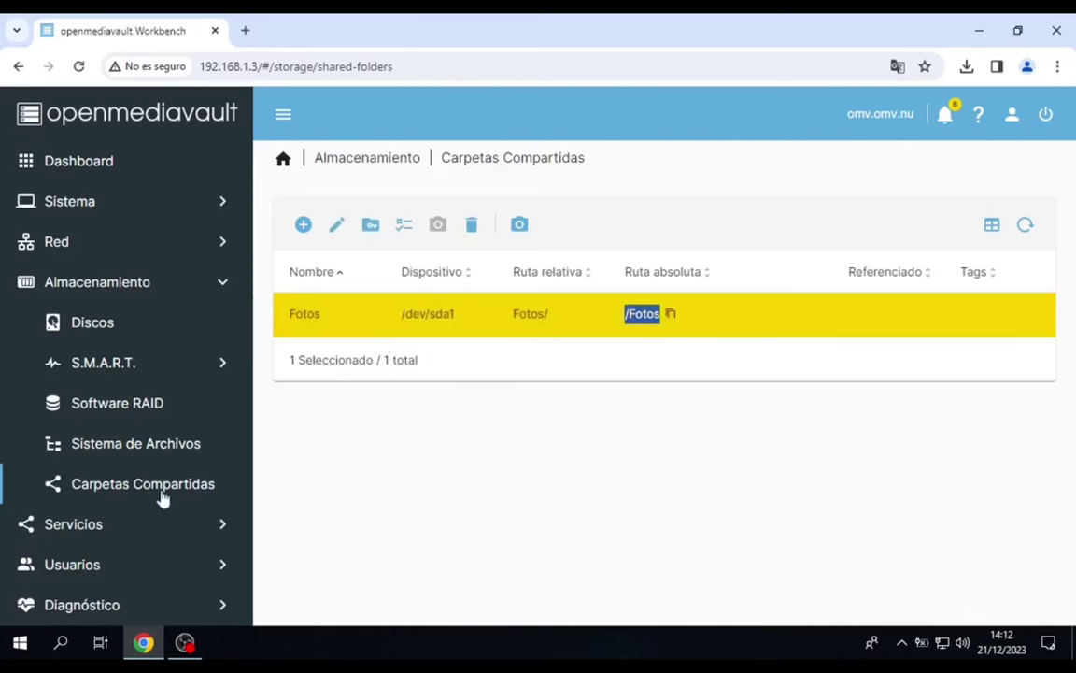
{"action": "left_click", "coordinate": [374, 477]}
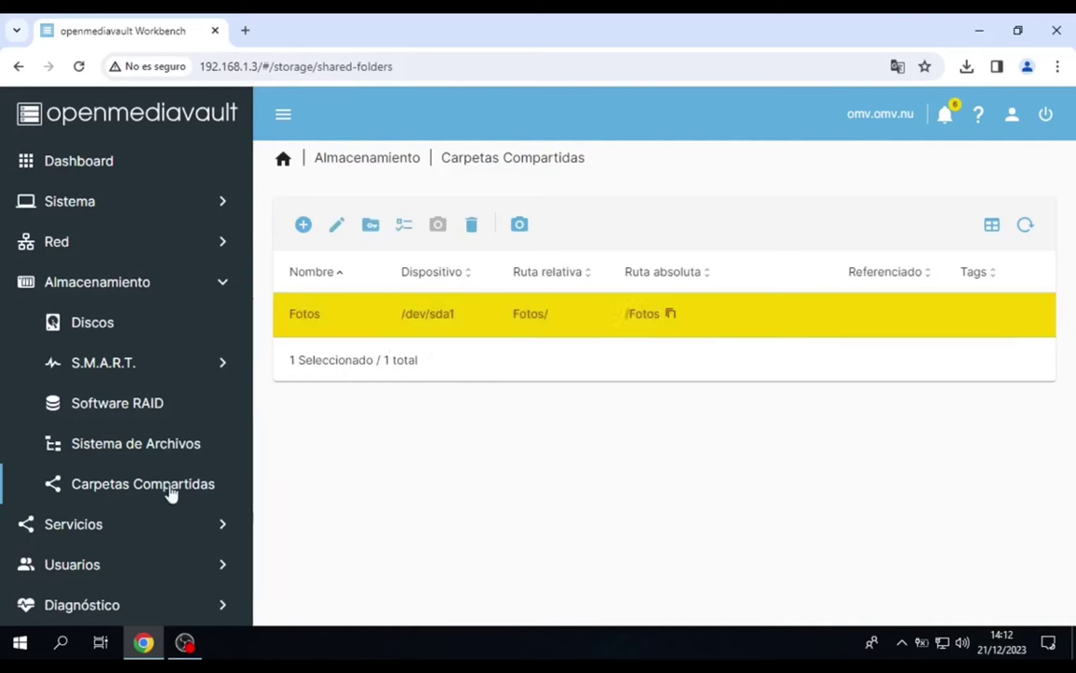
Start wiping the 931.51 GiB disk /dev/sdb, confirm the data loss, and cancel at the choice of erase method.
{"action": "left_click", "coordinate": [168, 327]}
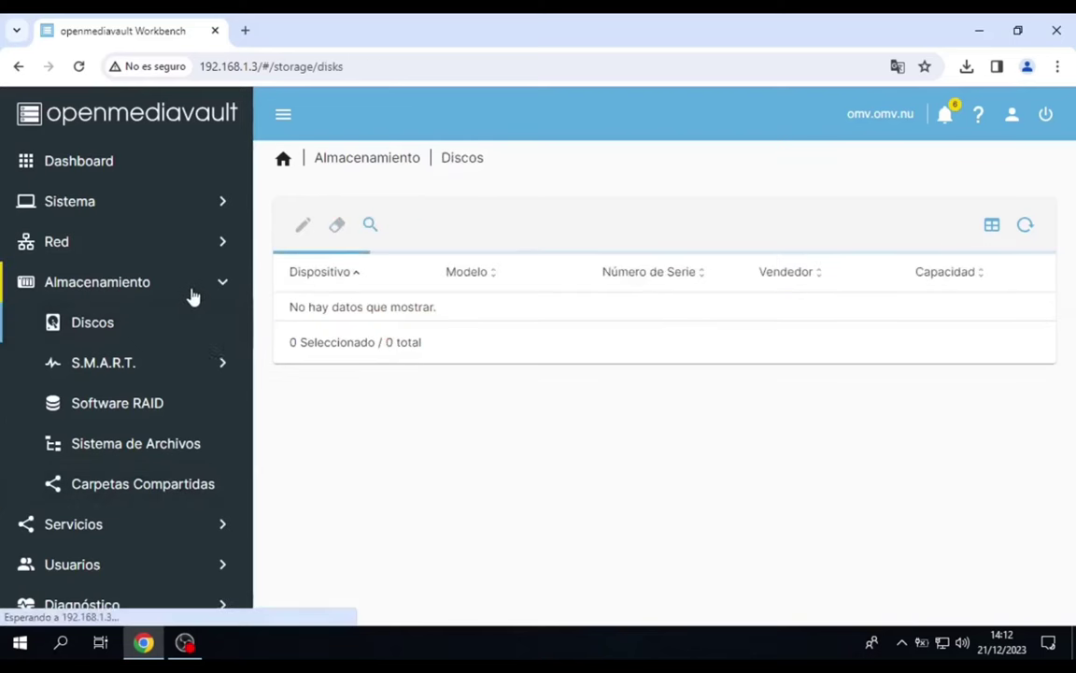
{"action": "left_click", "coordinate": [211, 284]}
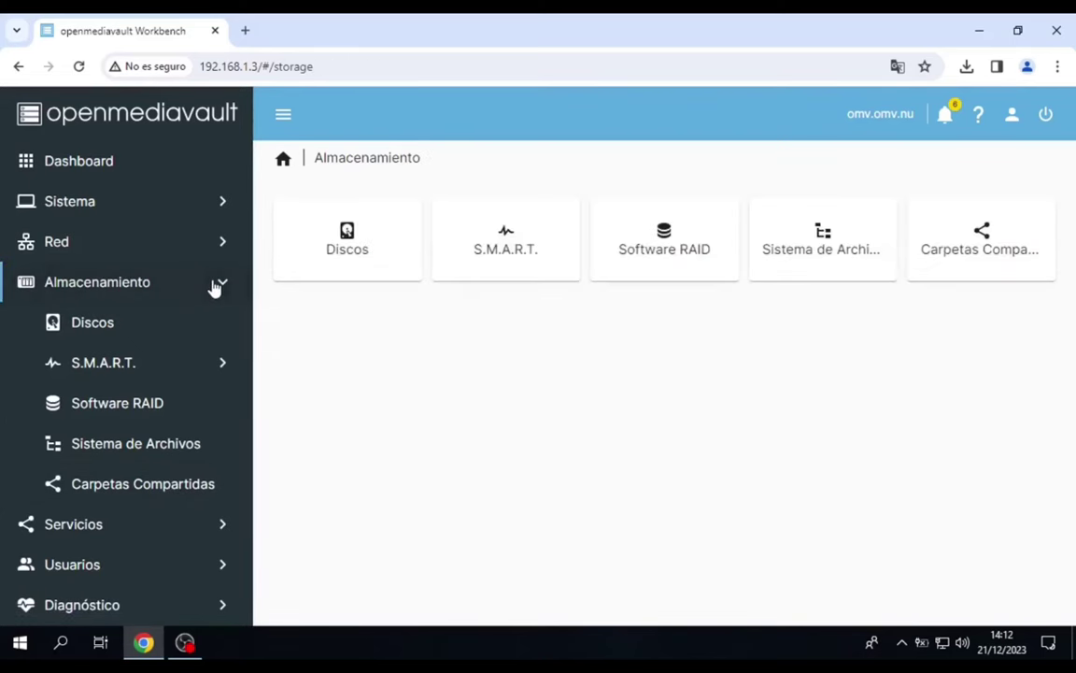
{"action": "left_click", "coordinate": [161, 321]}
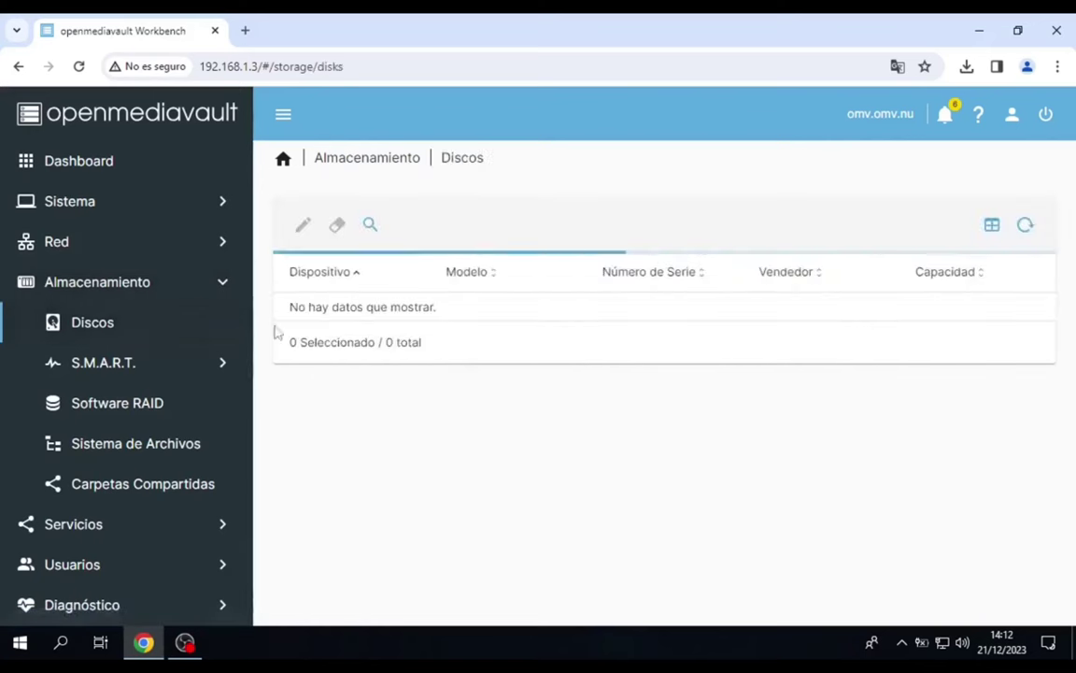
{"action": "left_click", "coordinate": [421, 308]}
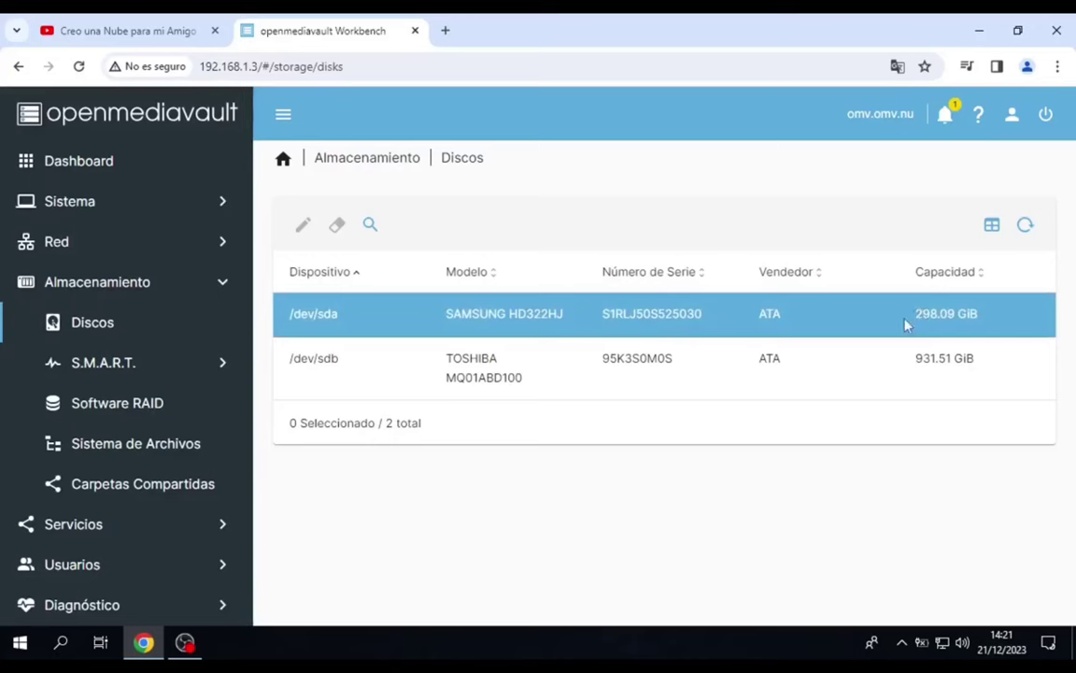
{"action": "left_click", "coordinate": [781, 360]}
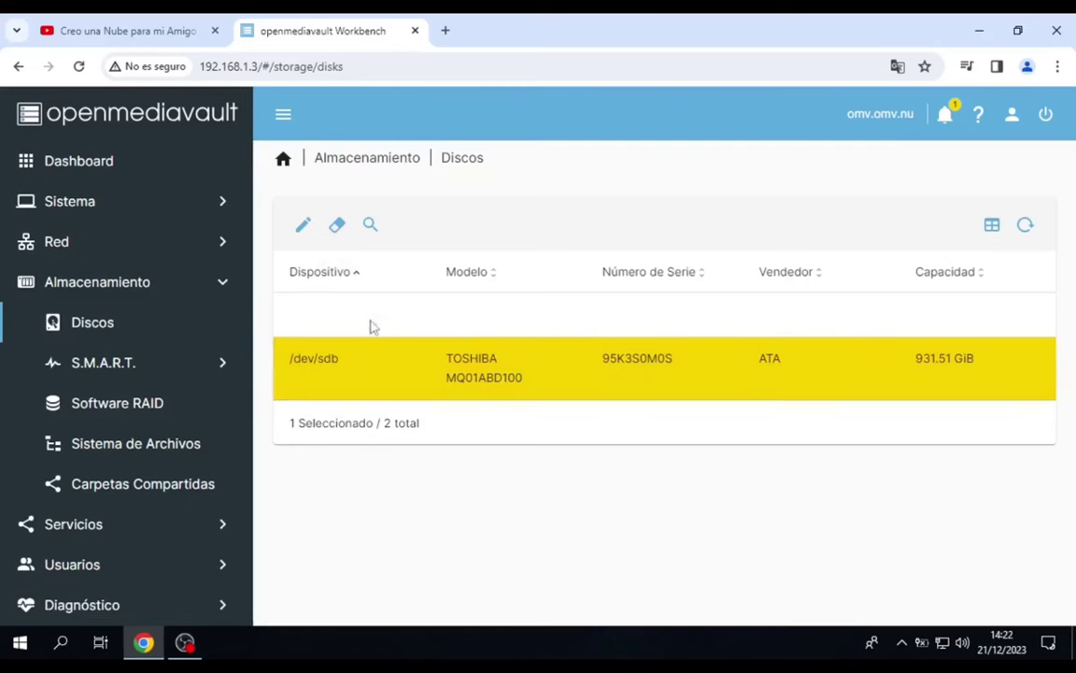
{"action": "left_click", "coordinate": [338, 226]}
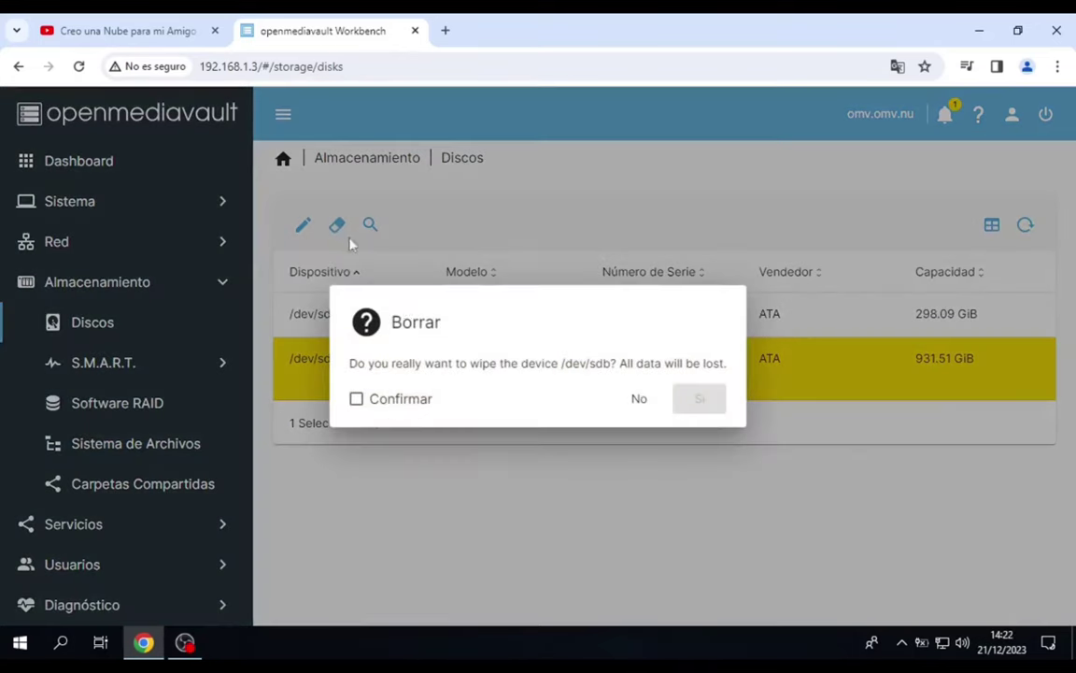
{"action": "left_click", "coordinate": [399, 400]}
{"action": "left_click", "coordinate": [701, 406]}
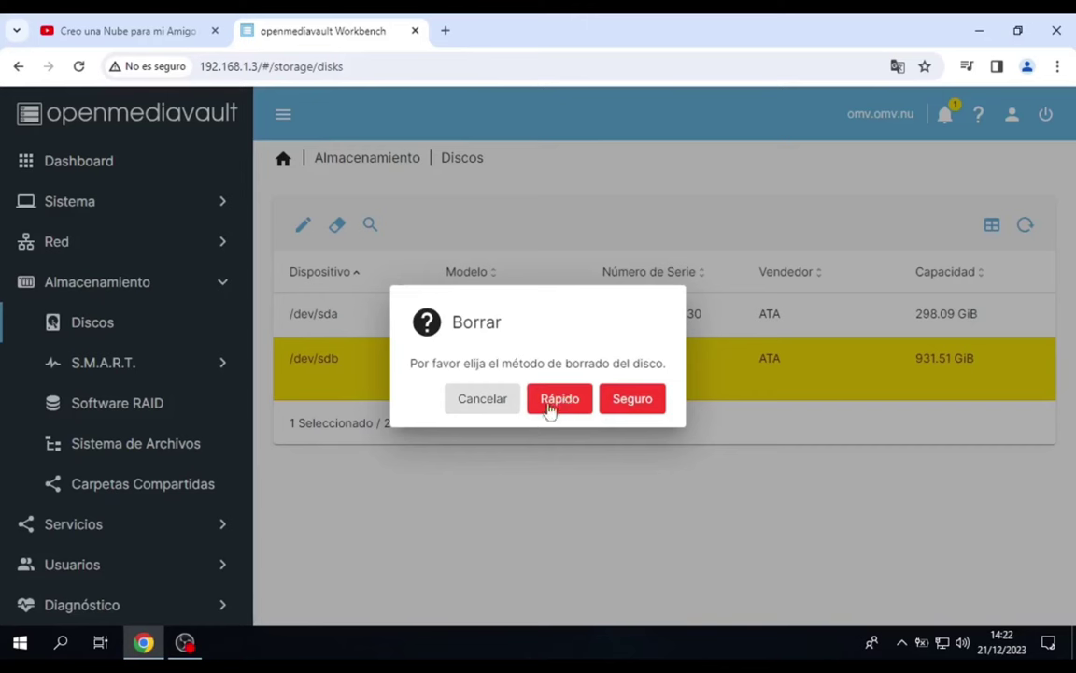
{"action": "left_click", "coordinate": [483, 399]}
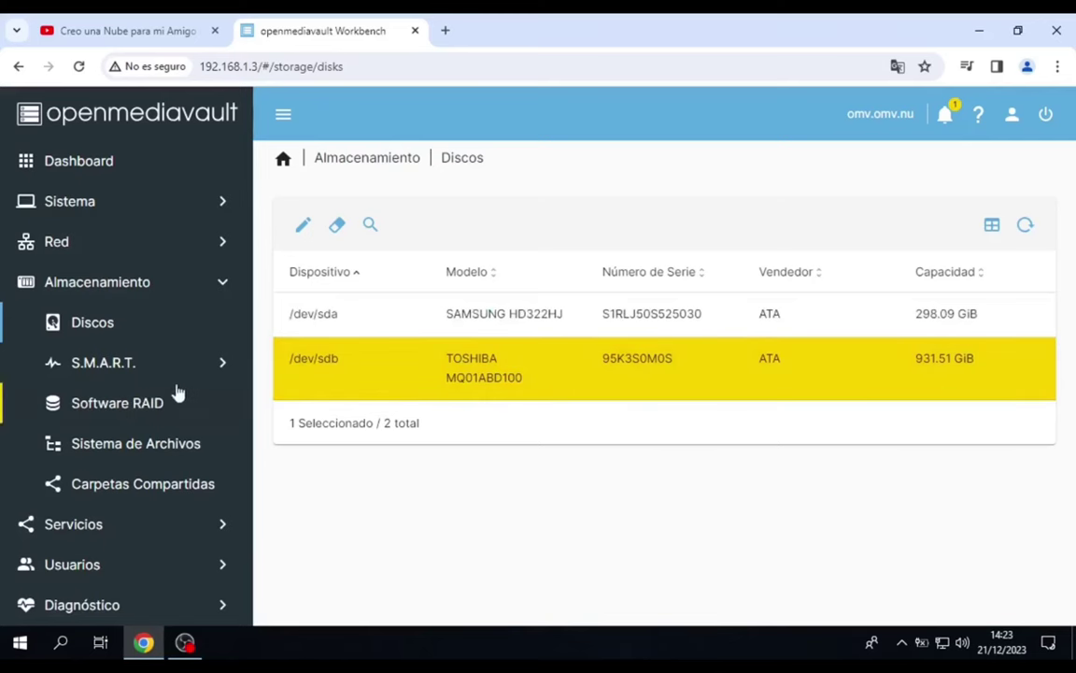
Try to select an existing file system to mount, keep the usage threshold at 85%, and leave the mount form.
{"action": "left_click", "coordinate": [139, 451]}
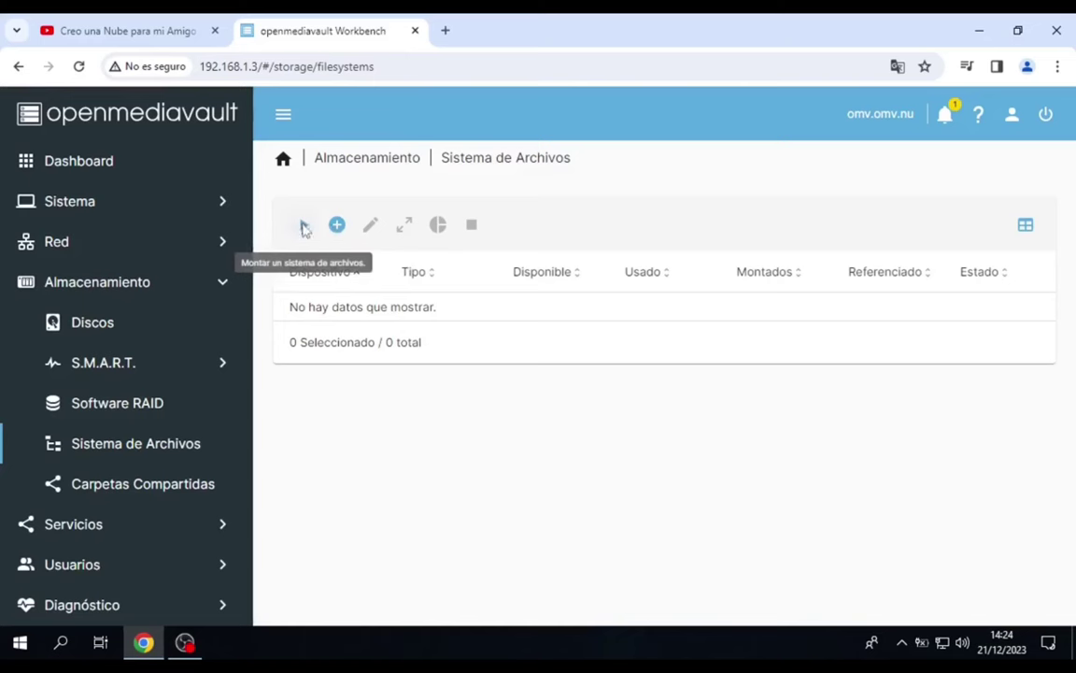
{"action": "left_click", "coordinate": [303, 228]}
{"action": "left_click", "coordinate": [338, 234]}
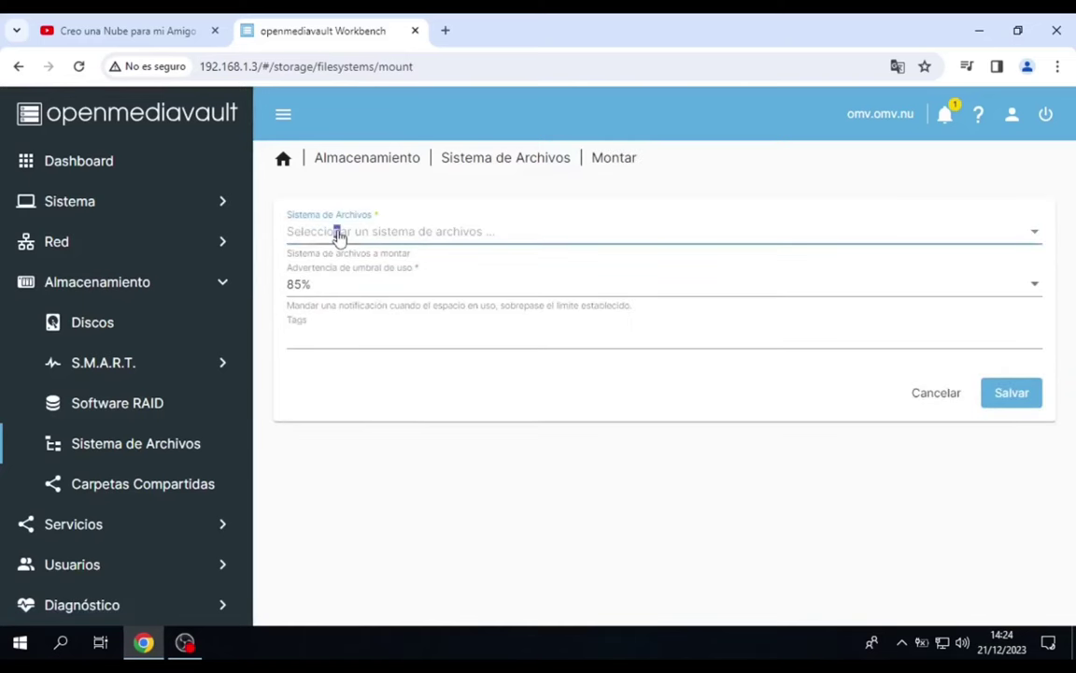
{"action": "left_click", "coordinate": [416, 232]}
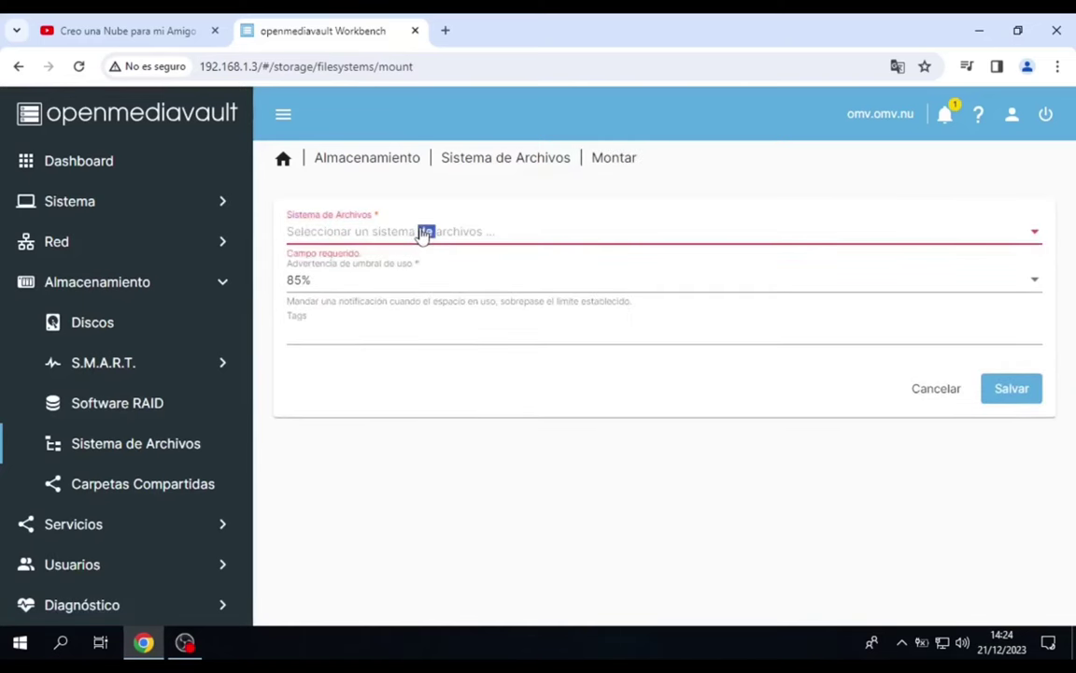
{"action": "left_click", "coordinate": [1035, 241]}
{"action": "left_click", "coordinate": [1040, 280]}
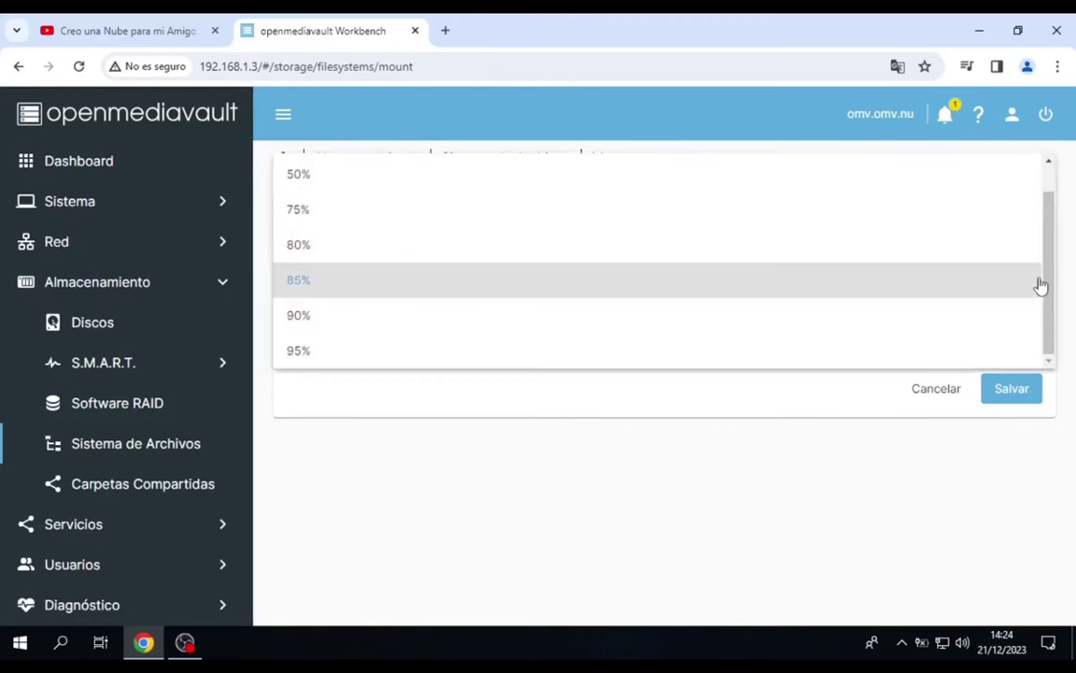
{"action": "left_click", "coordinate": [1040, 281]}
{"action": "left_click", "coordinate": [960, 227]}
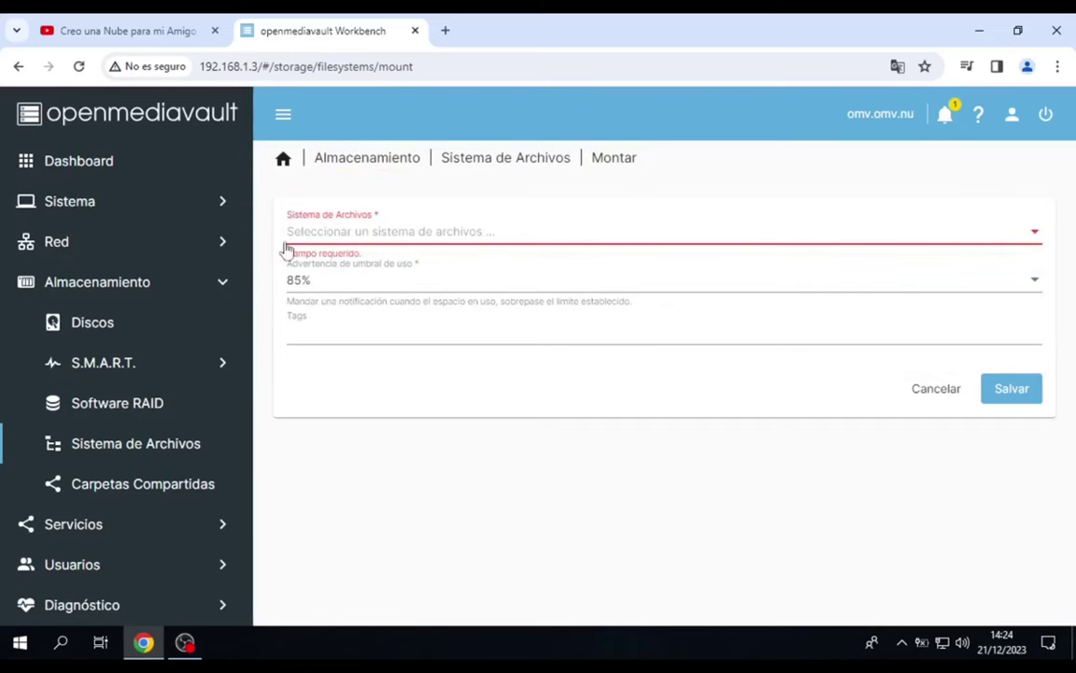
{"action": "left_click", "coordinate": [161, 448]}
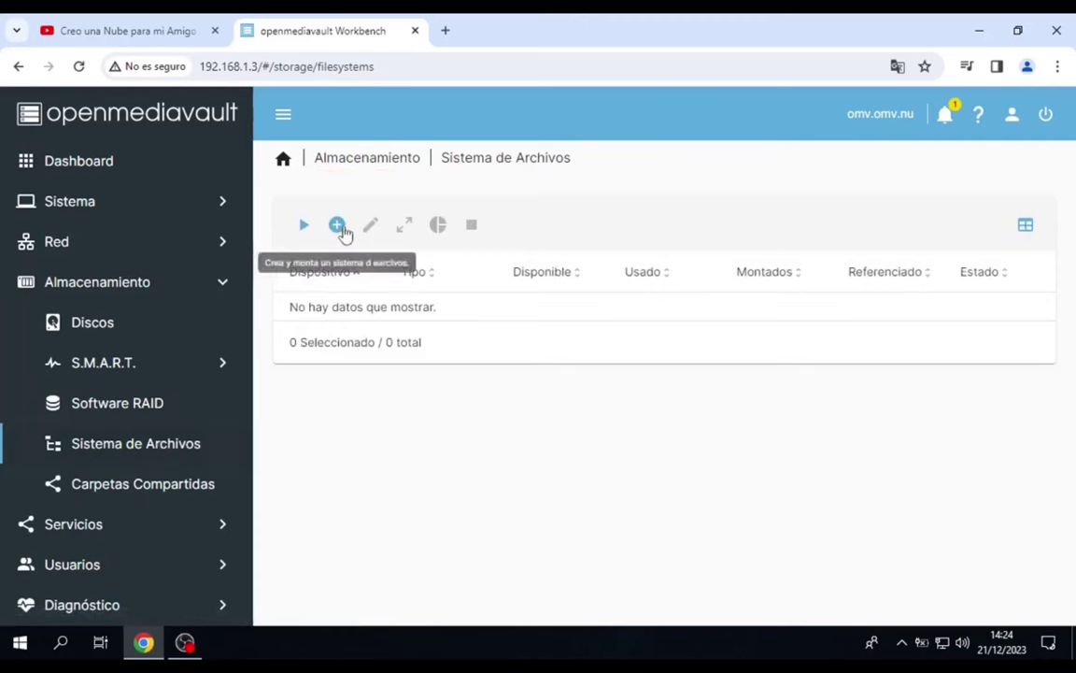
Set up a new EXT4 file system on the TOSHIBA MQ01ABD100 disk /dev/sdb and discard the unsaved form.
{"action": "left_click", "coordinate": [336, 228]}
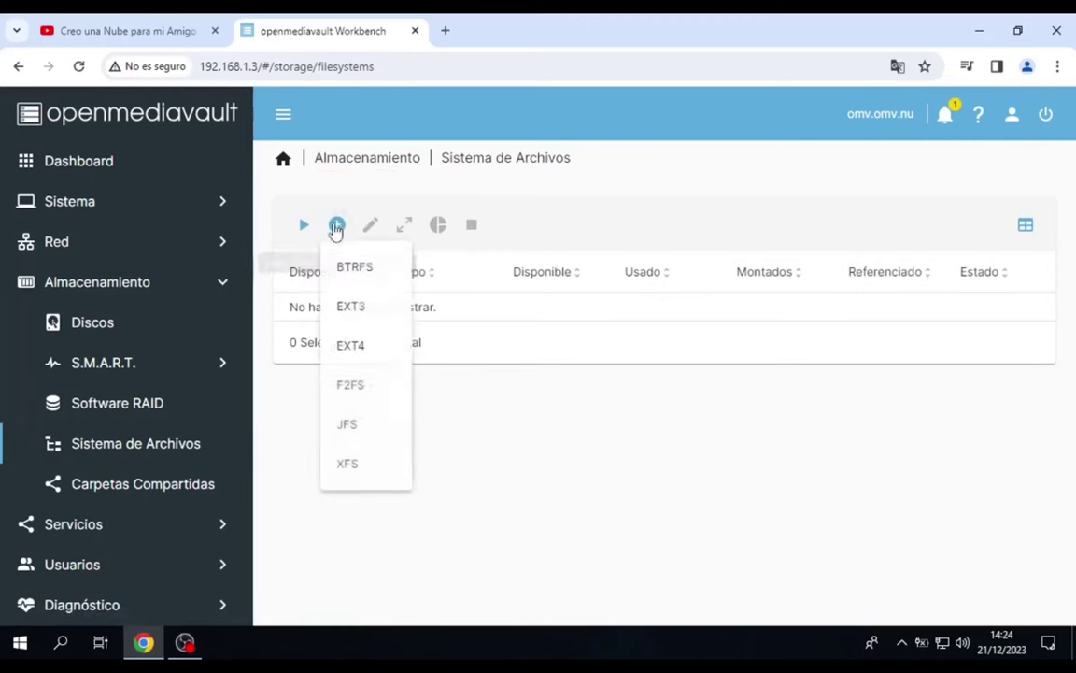
{"action": "left_click", "coordinate": [370, 350]}
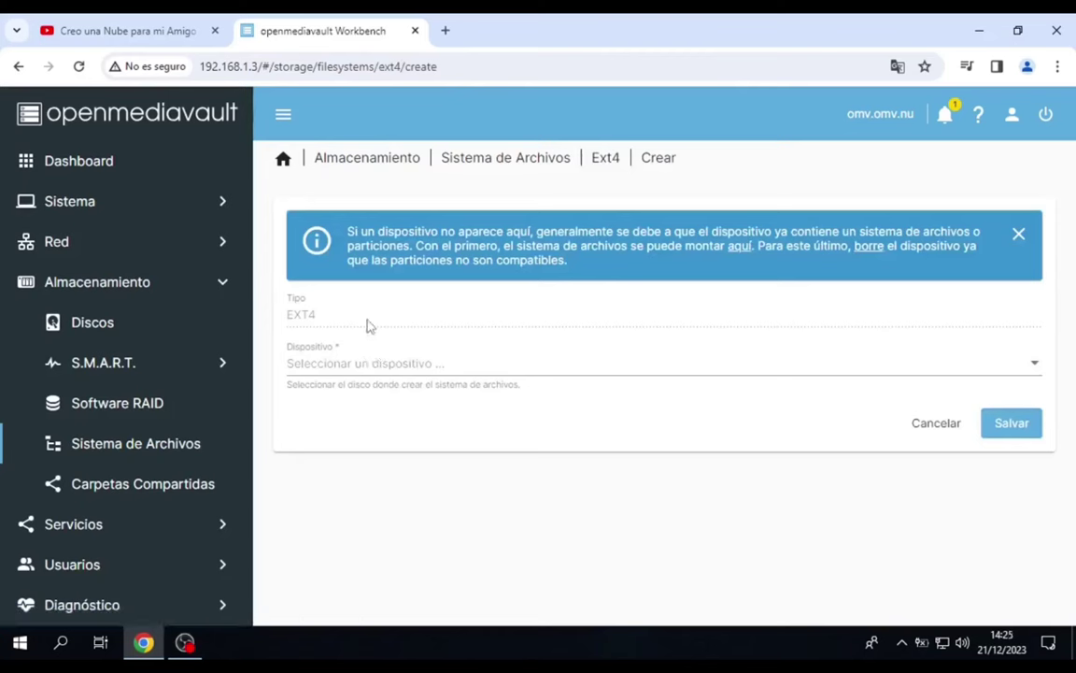
{"action": "left_click", "coordinate": [357, 365]}
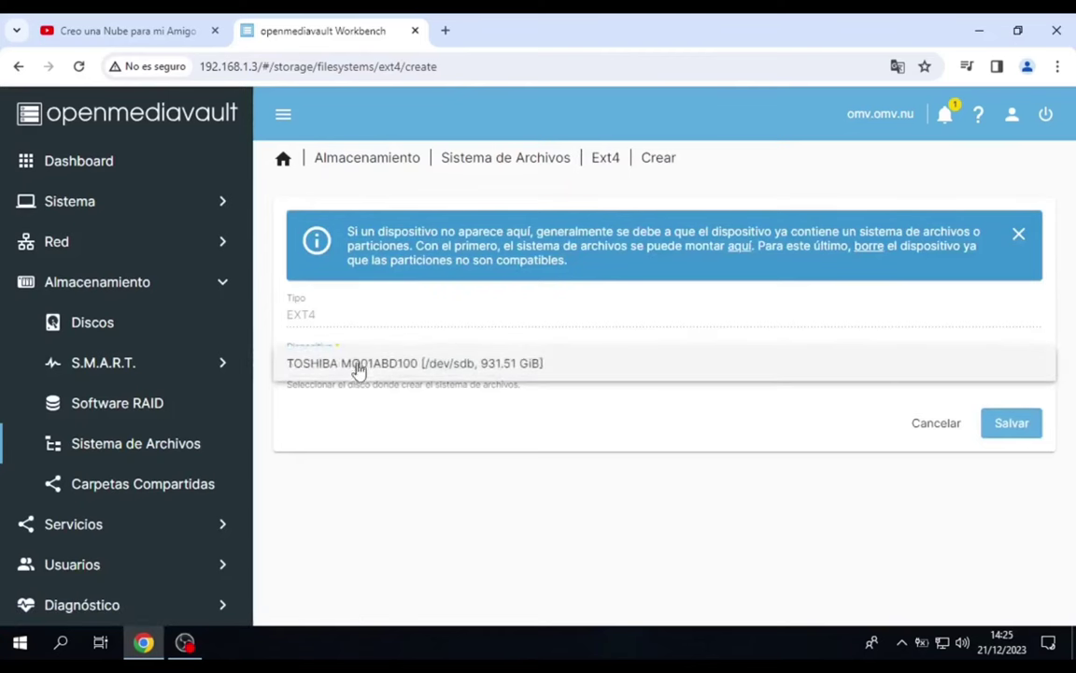
{"action": "left_click", "coordinate": [365, 375]}
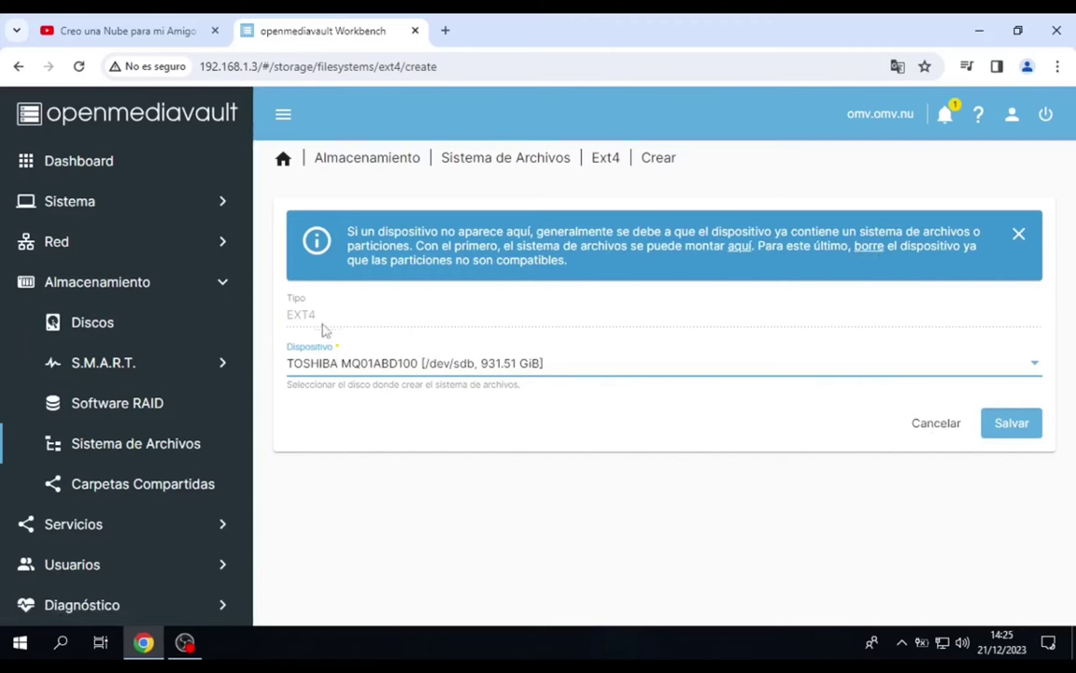
{"action": "left_click", "coordinate": [147, 447]}
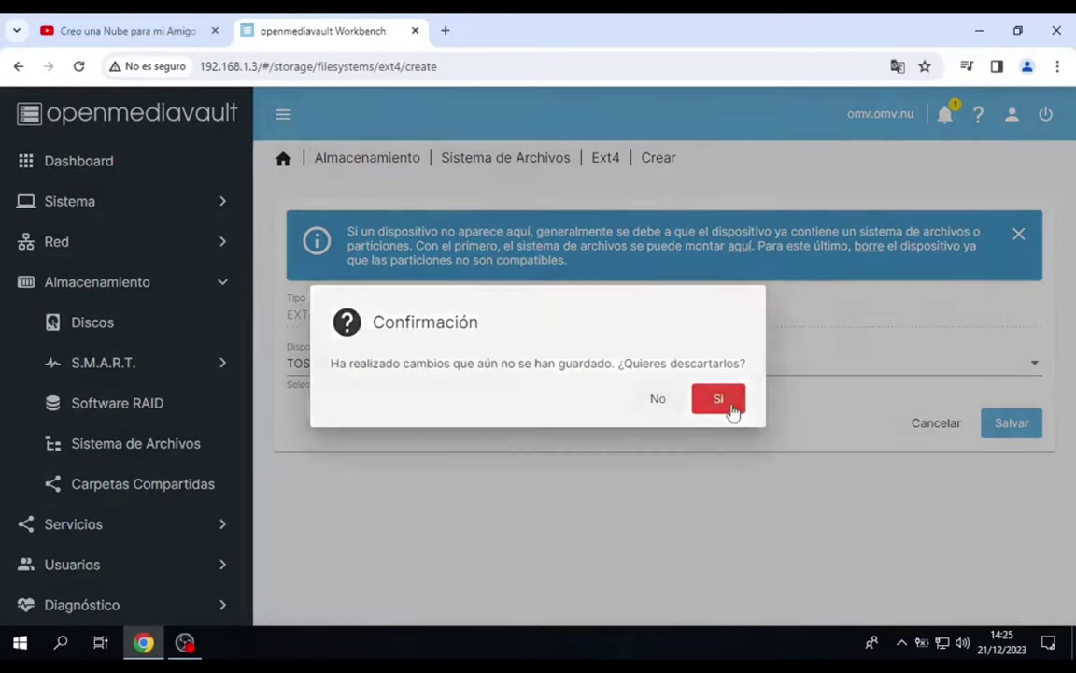
{"action": "left_click", "coordinate": [733, 407]}
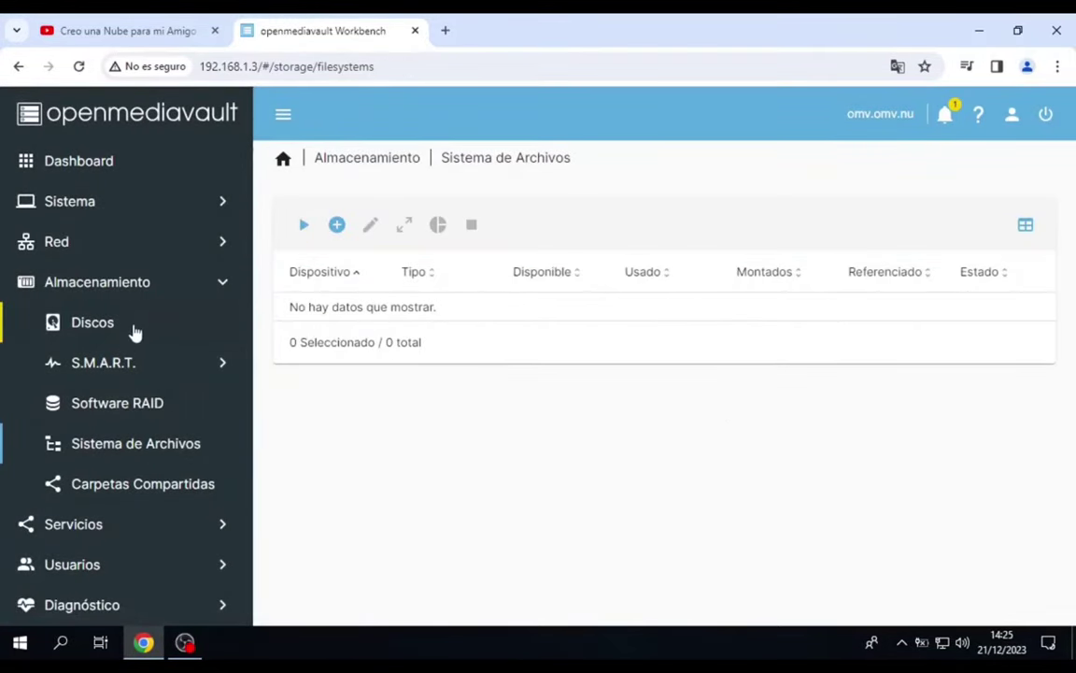
Return to the disk list, start wiping /dev/sdb again with confirmation, and cancel before choosing quick or secure erase.
{"action": "left_click", "coordinate": [133, 332]}
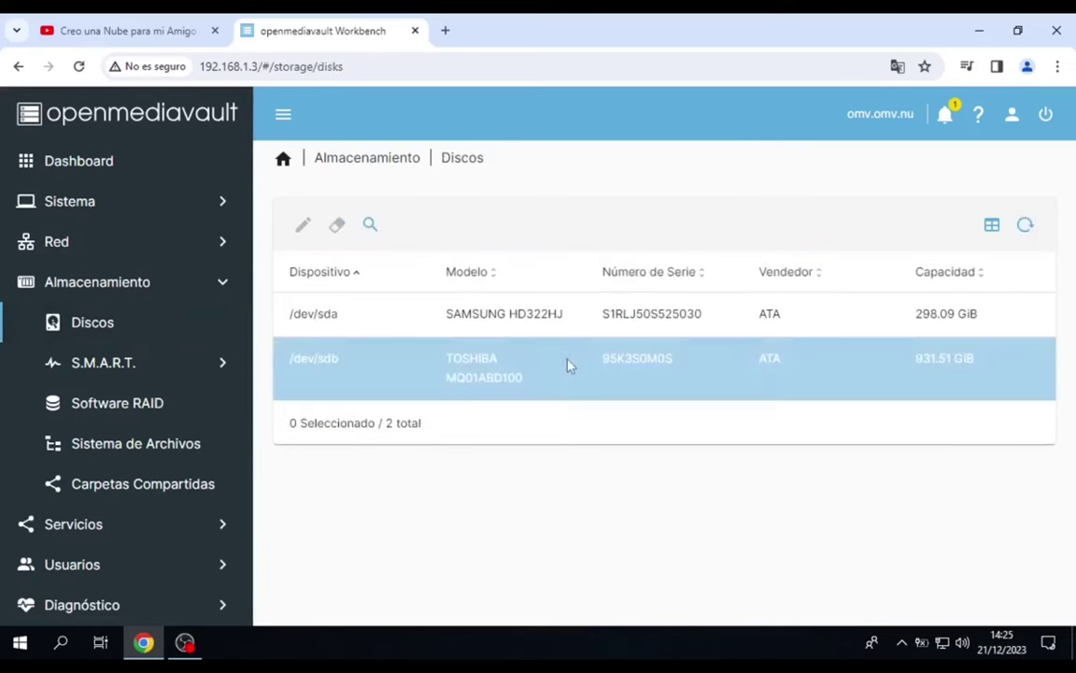
{"action": "left_click", "coordinate": [573, 366]}
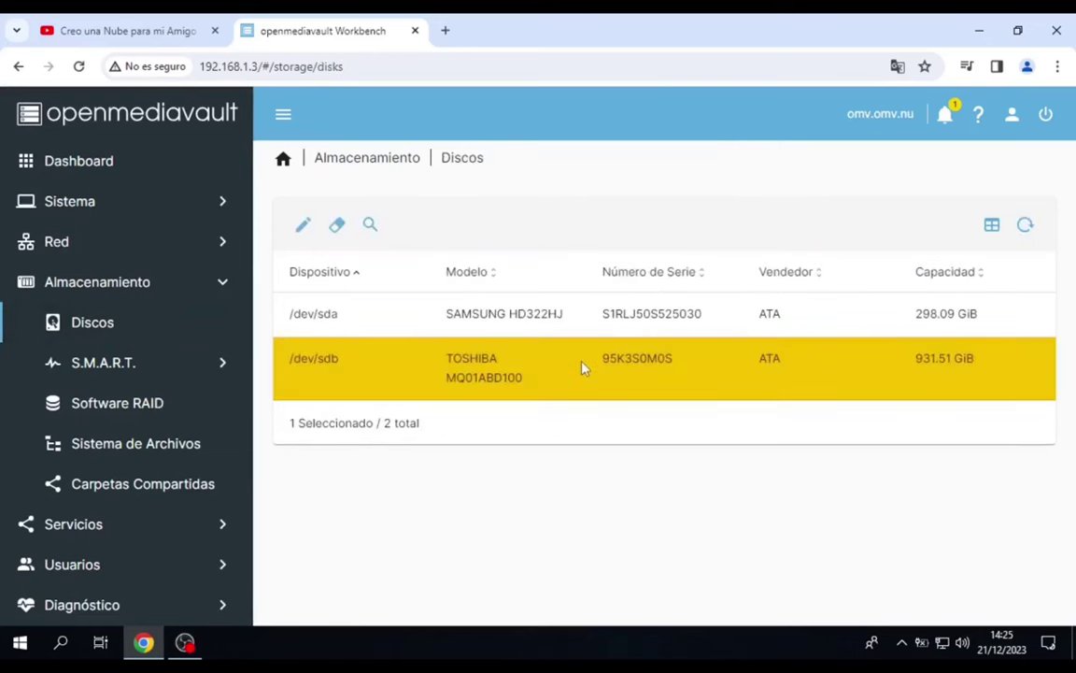
{"action": "left_click", "coordinate": [340, 227]}
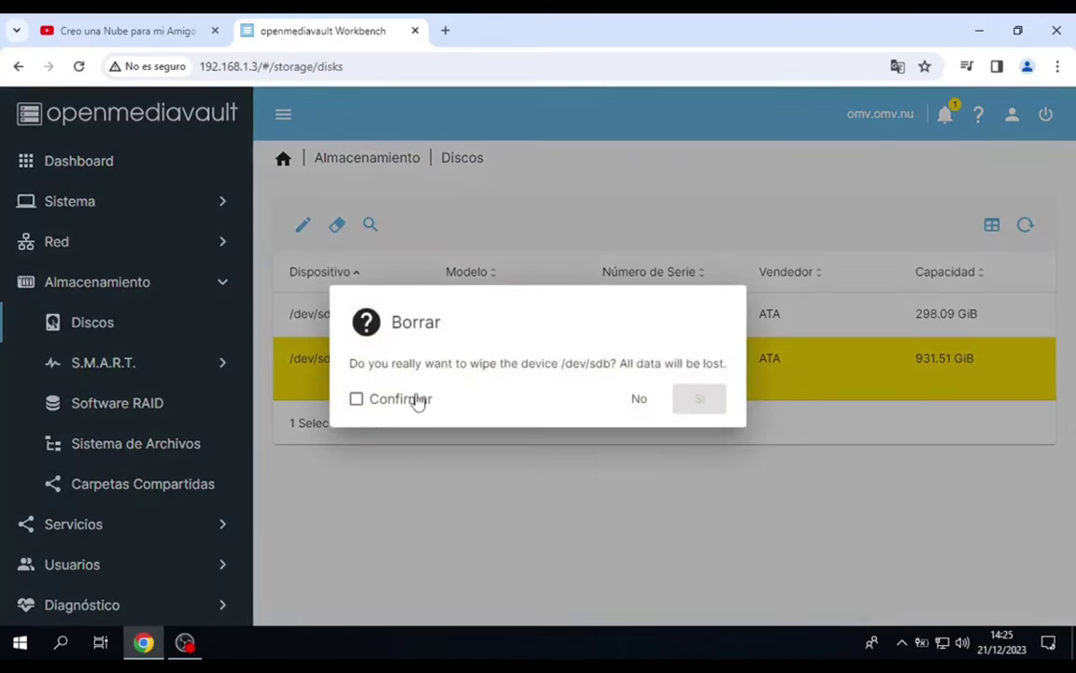
{"action": "left_click", "coordinate": [413, 400]}
{"action": "left_click", "coordinate": [685, 404]}
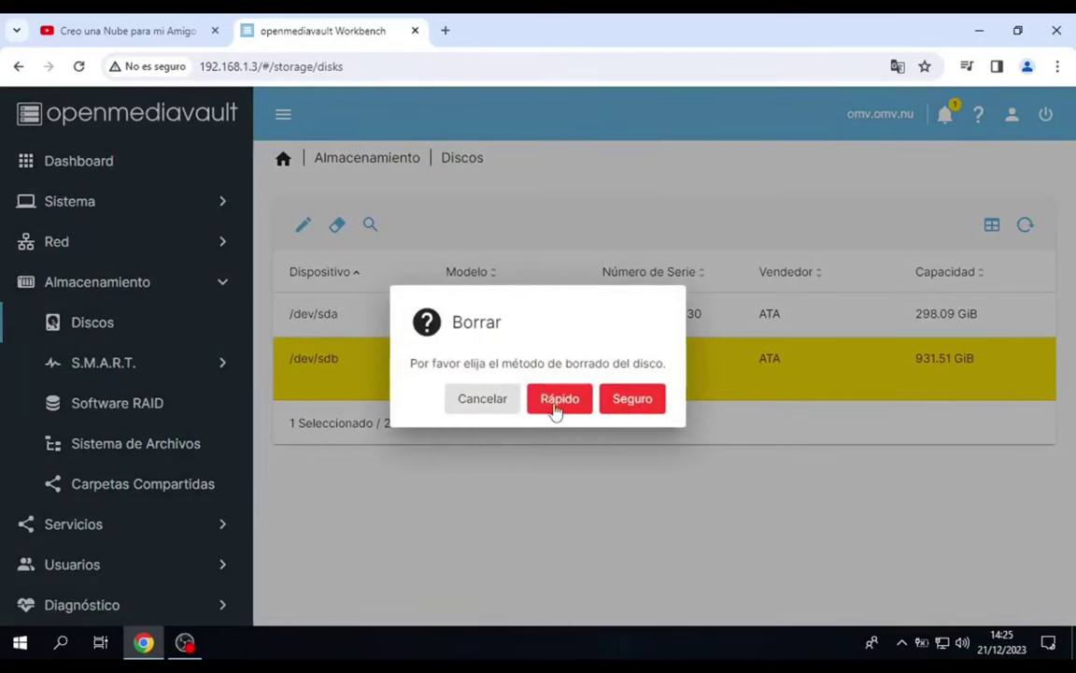
{"action": "left_click", "coordinate": [495, 407]}
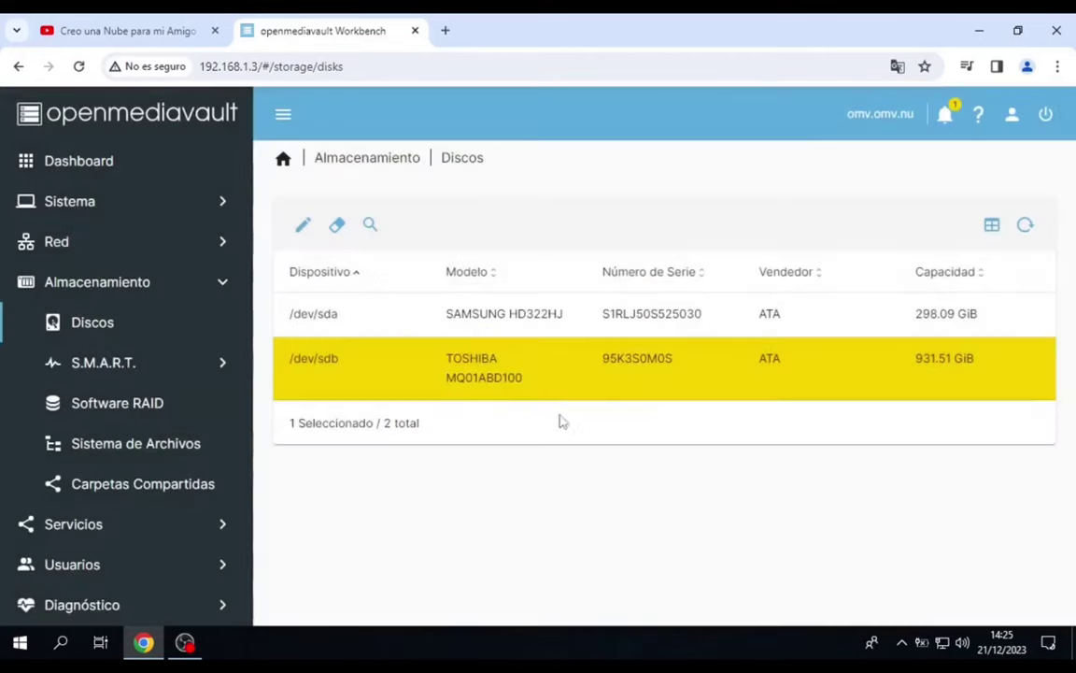
Create an EXT4 file system on the TOSHIBA MQ01ABD100 disk /dev/sdb and save it to begin formatting.
{"action": "left_click", "coordinate": [156, 441]}
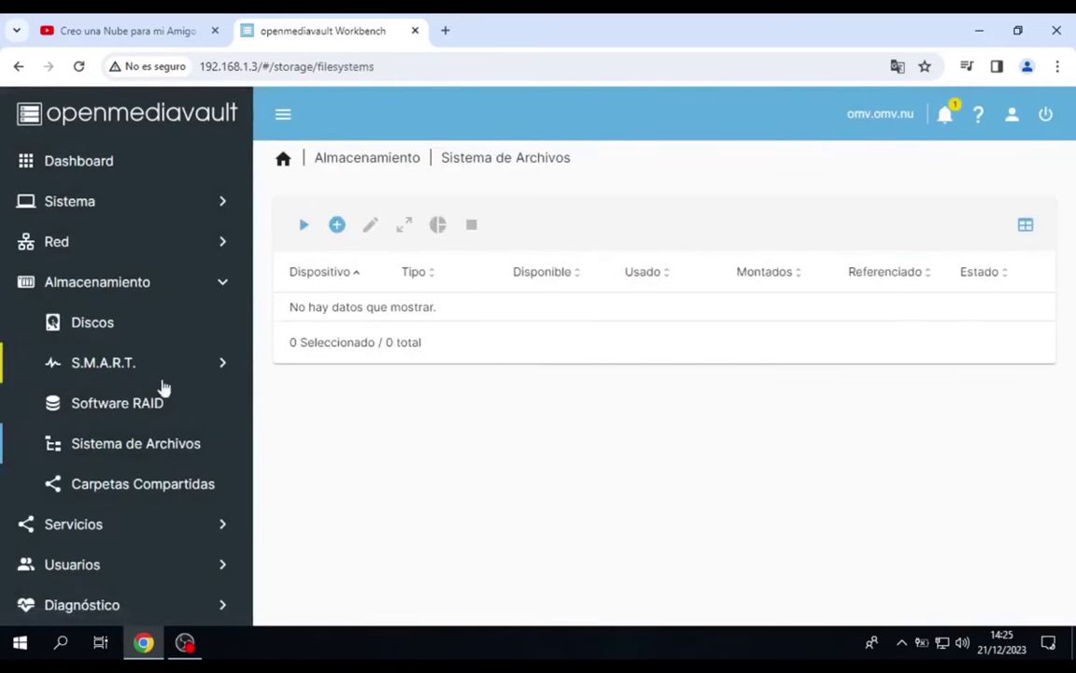
{"action": "left_click", "coordinate": [337, 225]}
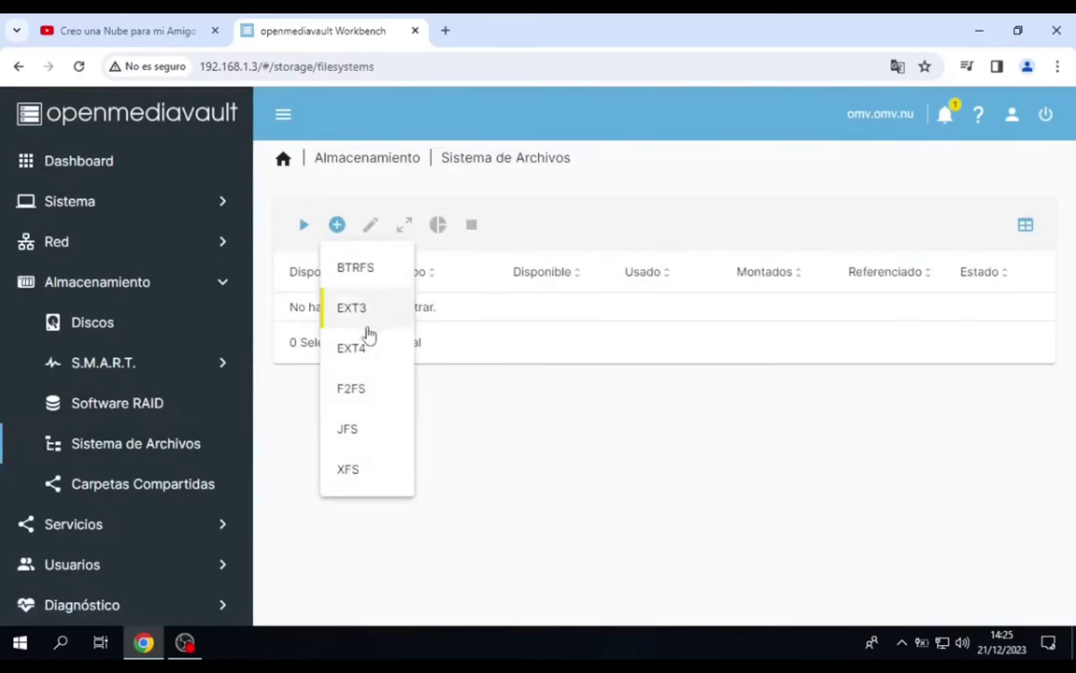
{"action": "left_click", "coordinate": [366, 347]}
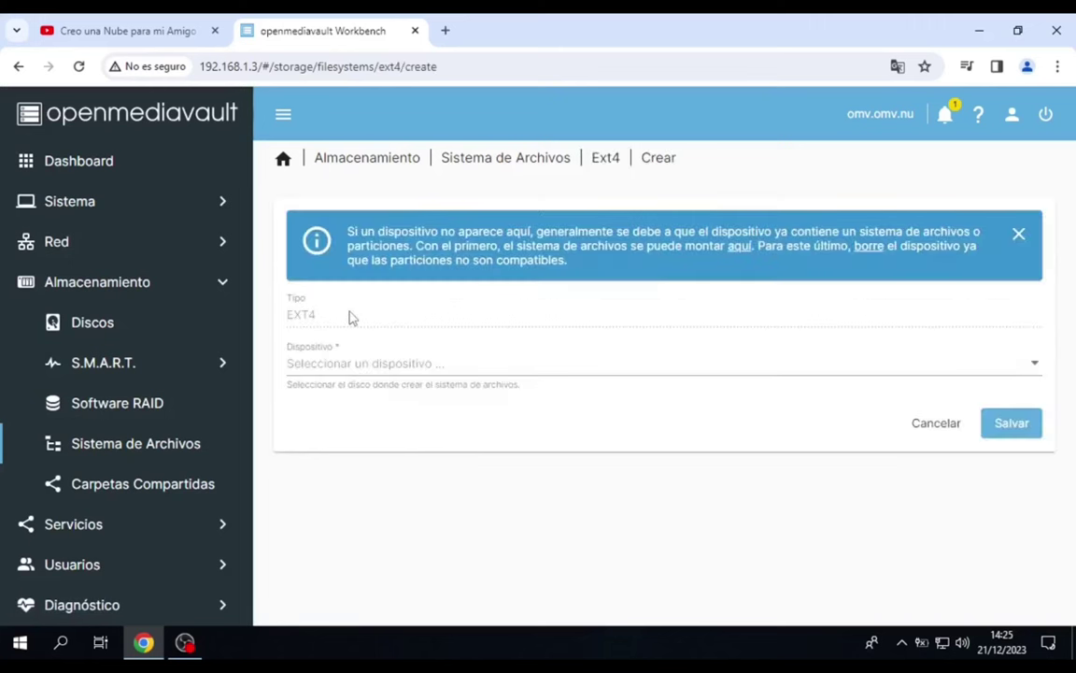
{"action": "left_click", "coordinate": [359, 370]}
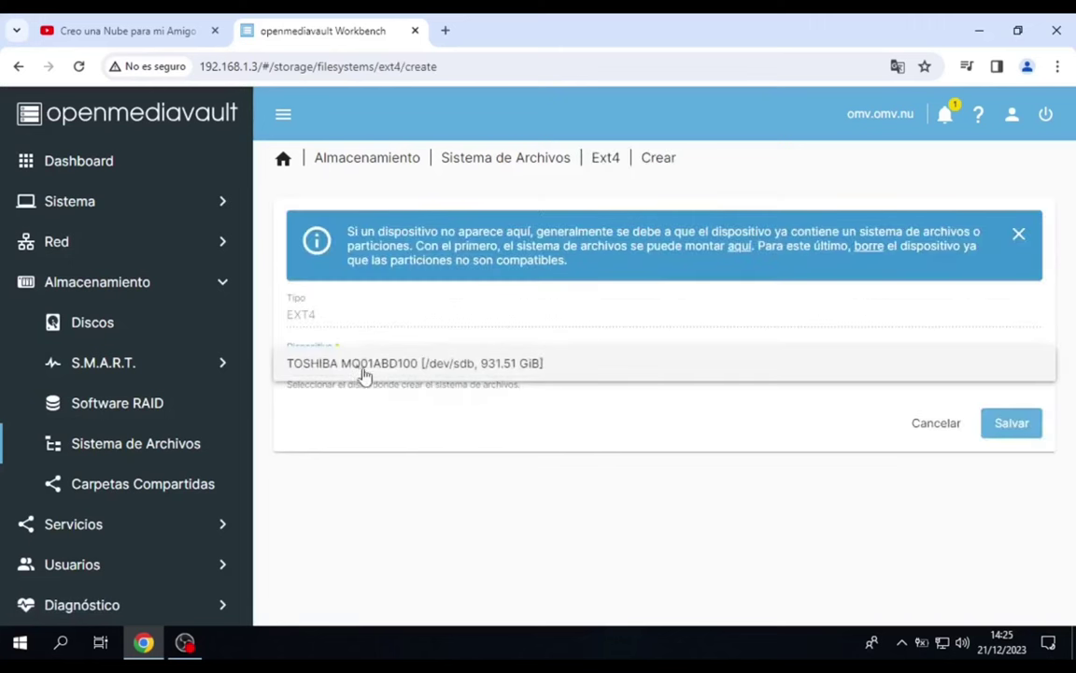
{"action": "left_click", "coordinate": [408, 372]}
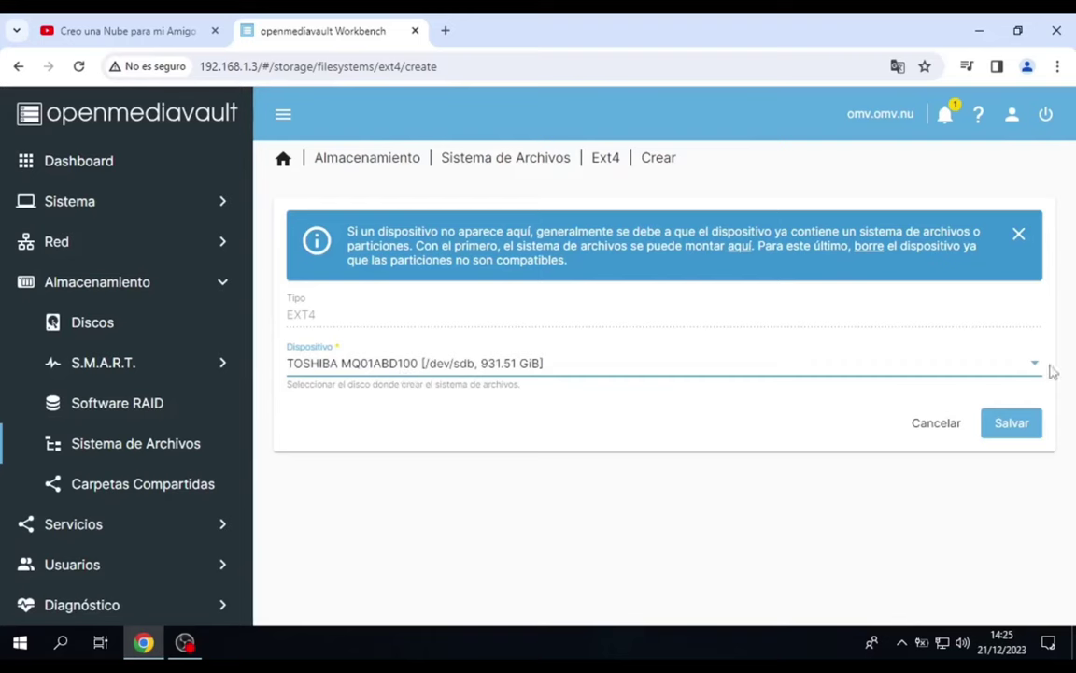
{"action": "left_click", "coordinate": [1024, 428]}
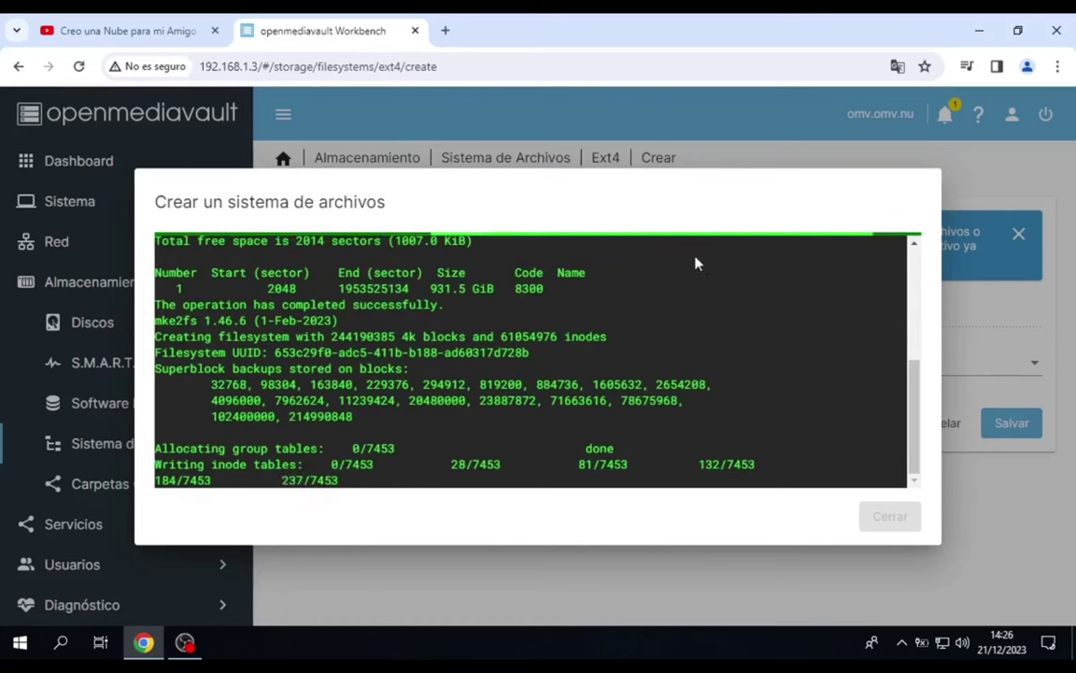
{"action": "triple_click", "coordinate": [658, 173]}
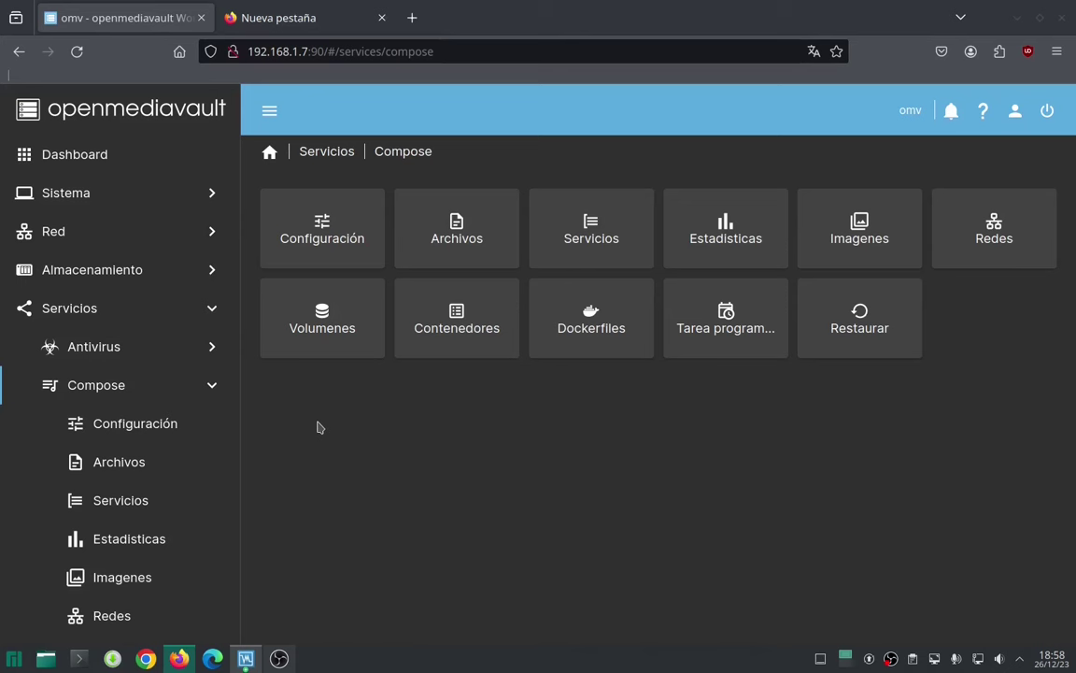
View the Compose volumes, and start a new shared folder with its name field ready for entry.
{"action": "left_click", "coordinate": [316, 335]}
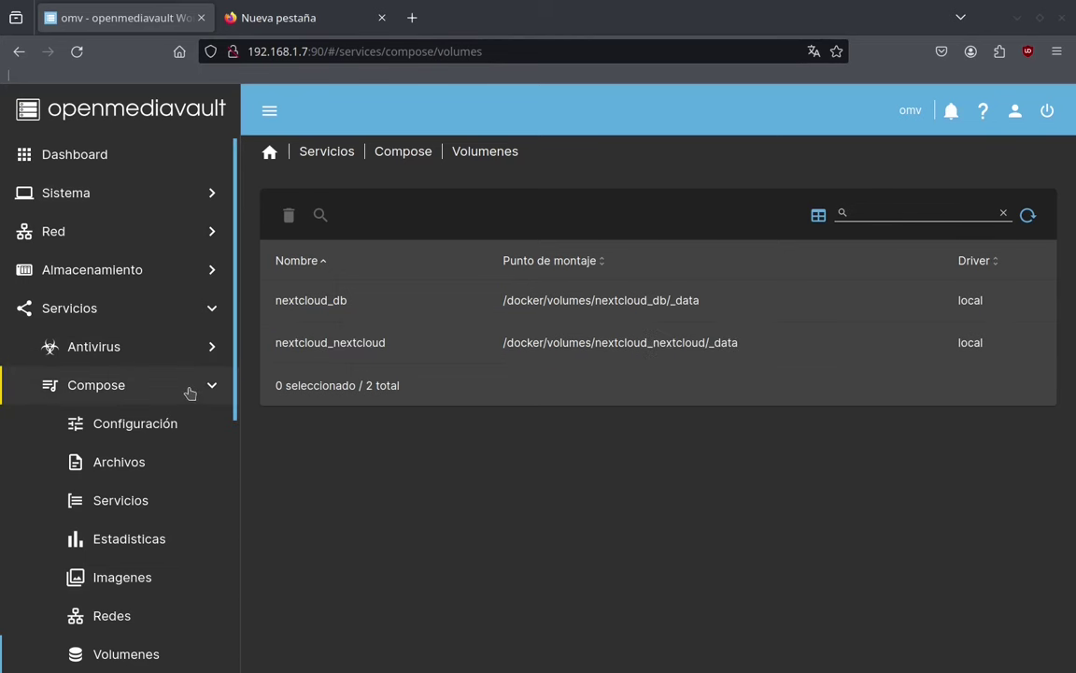
{"action": "left_click", "coordinate": [183, 271]}
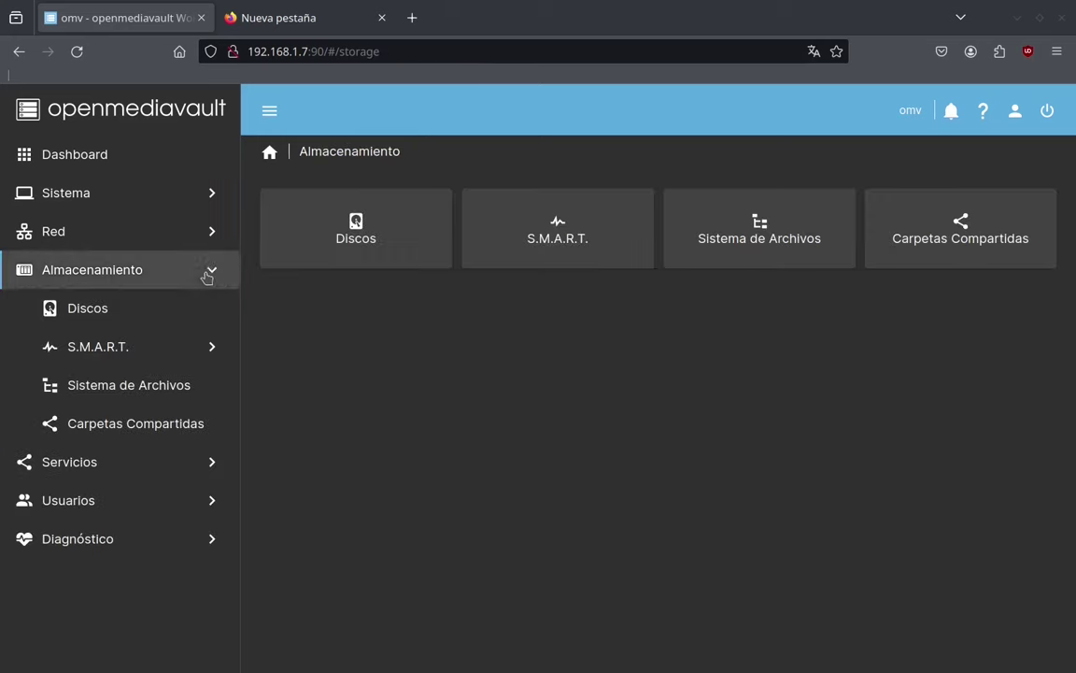
{"action": "left_click", "coordinate": [172, 428]}
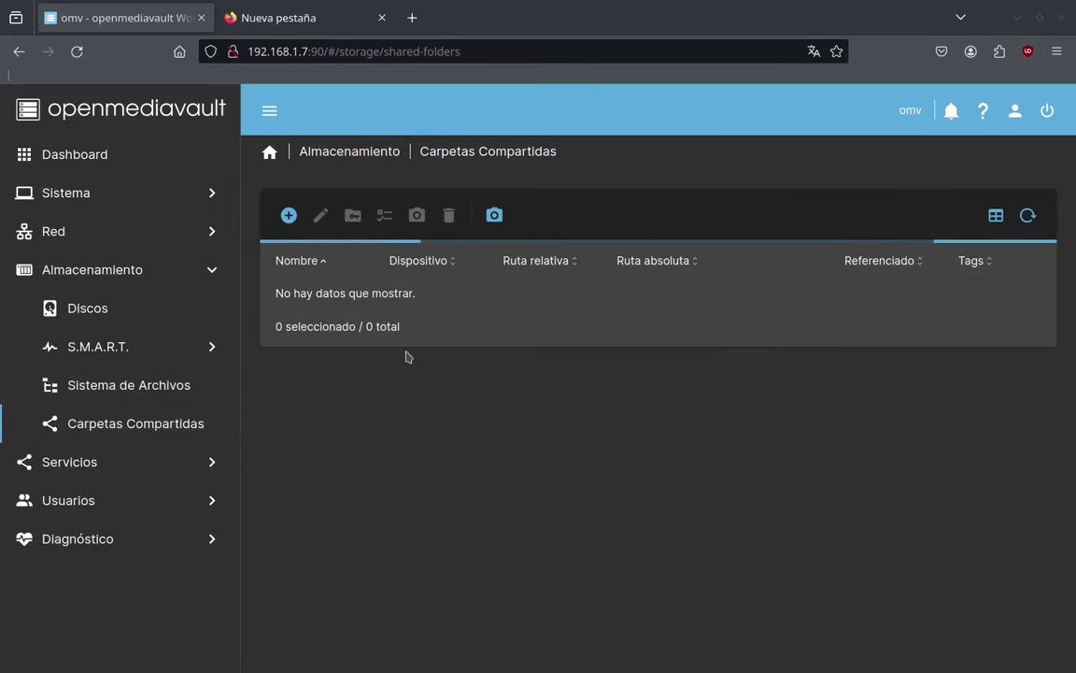
{"action": "left_click", "coordinate": [290, 223]}
{"action": "left_click", "coordinate": [358, 222]}
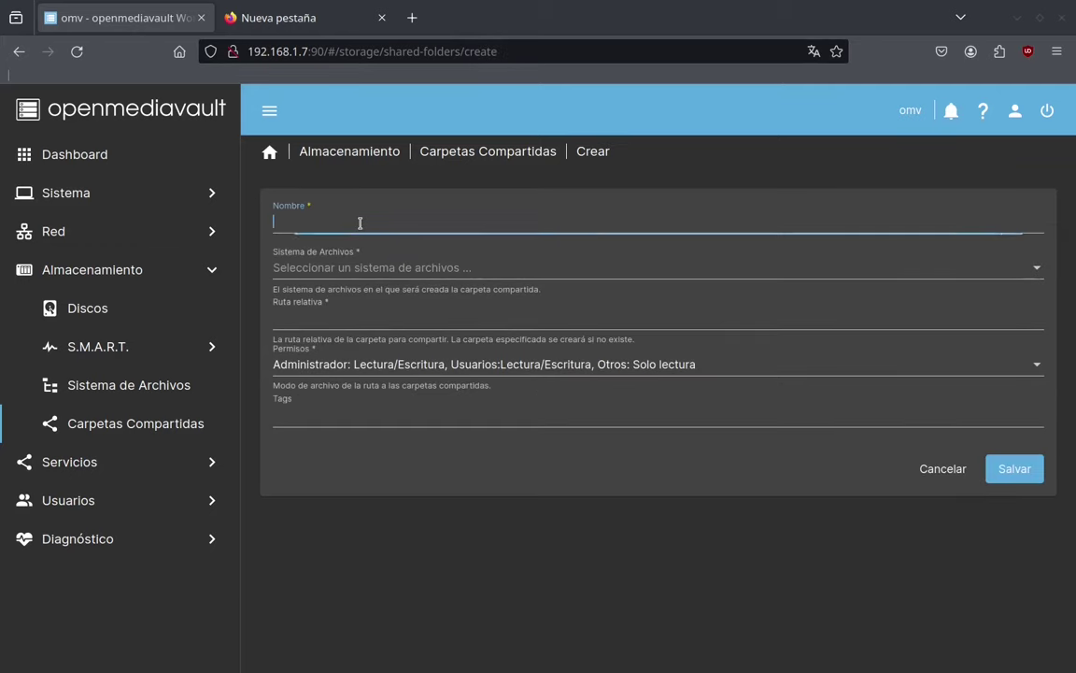